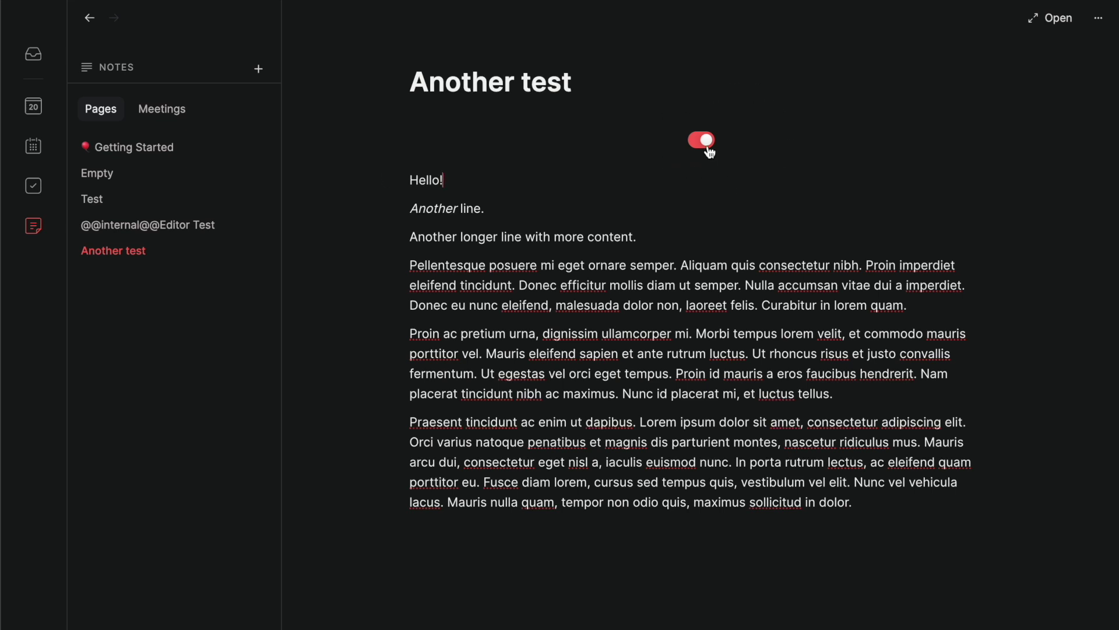
Compare the note with the editor toggle on and off, and examine the Markdown markers around the italic "Another" with it off.
{"action": "left_click", "coordinate": [705, 141]}
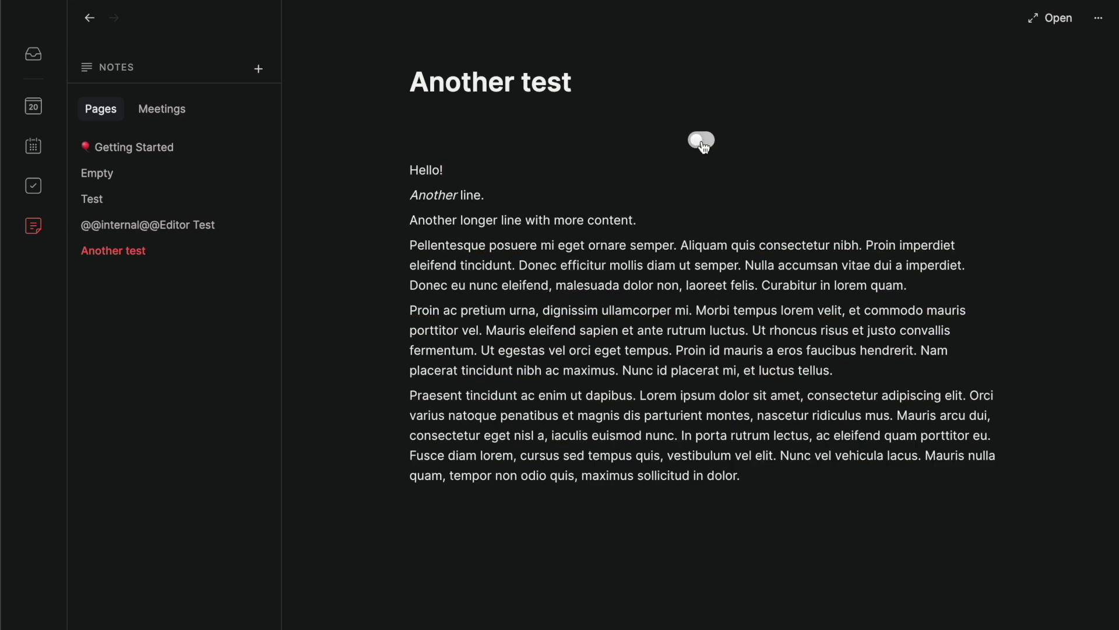
{"action": "left_click", "coordinate": [702, 140]}
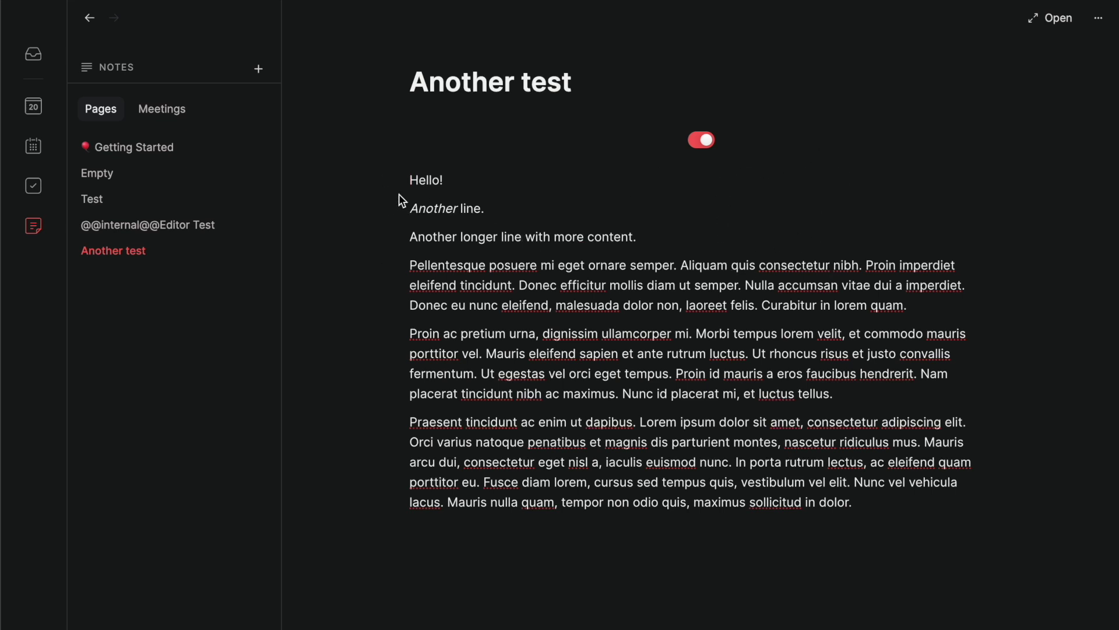
{"action": "left_click", "coordinate": [700, 143]}
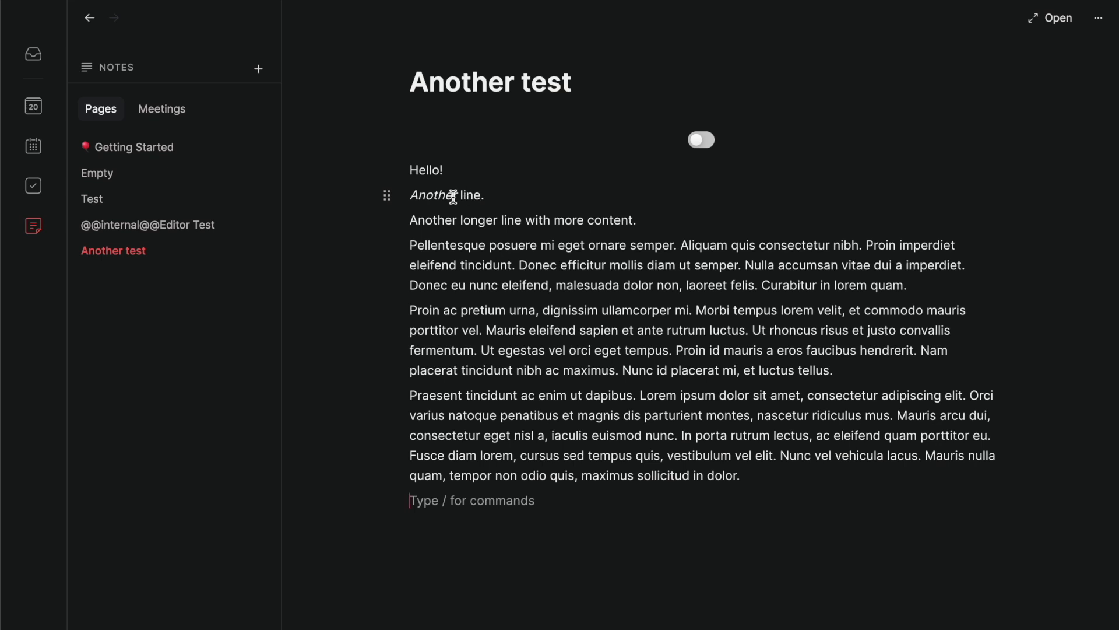
{"action": "left_click", "coordinate": [453, 194]}
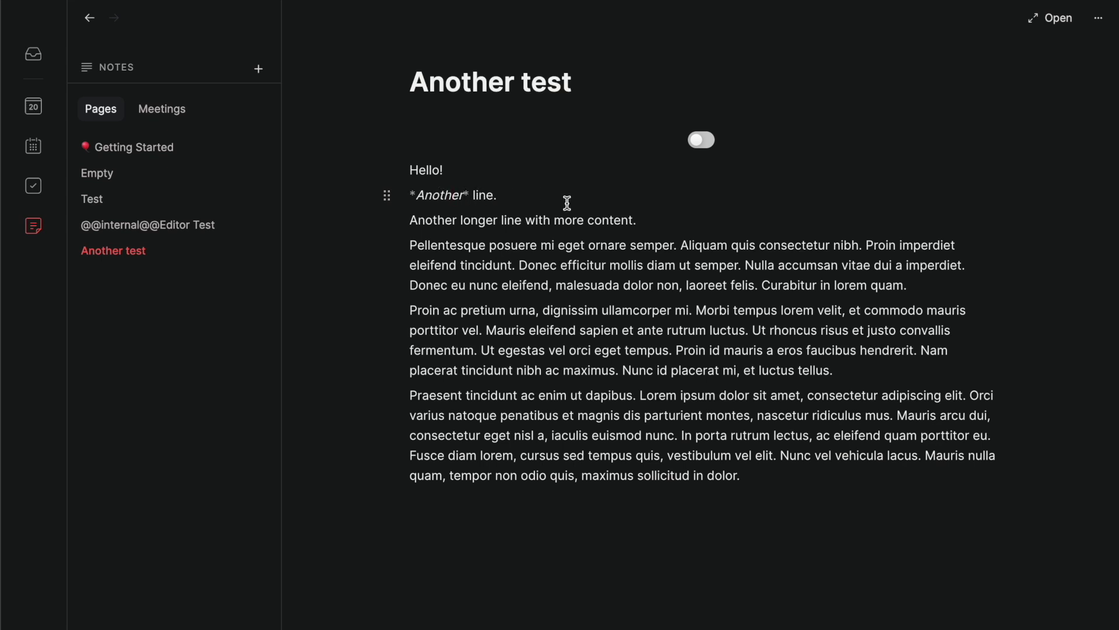
{"action": "left_click", "coordinate": [490, 177]}
{"action": "left_click", "coordinate": [490, 192]}
{"action": "left_click_drag", "start_coordinate": [417, 194], "coordinate": [464, 195]}
{"action": "left_click", "coordinate": [470, 194]}
{"action": "left_click", "coordinate": [480, 195]}
Turn the editor toggle on and make the word "line" in the second line bold.
{"action": "left_click", "coordinate": [708, 143]}
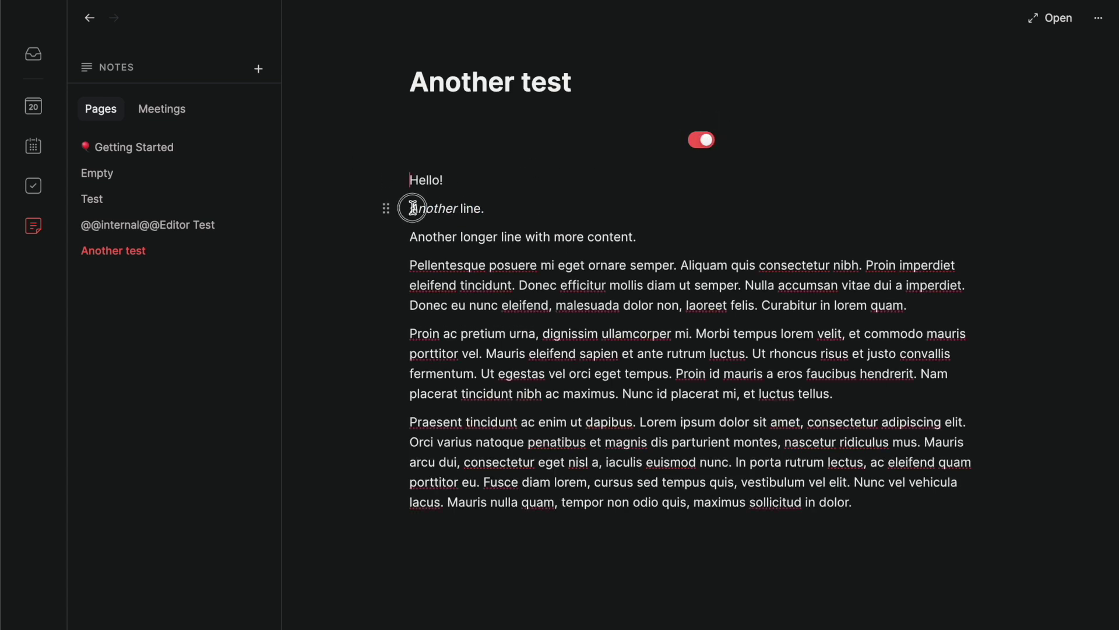
{"action": "left_click", "coordinate": [457, 206]}
{"action": "left_click", "coordinate": [479, 208]}
{"action": "double_click", "coordinate": [467, 207]}
{"action": "left_click", "coordinate": [398, 174]}
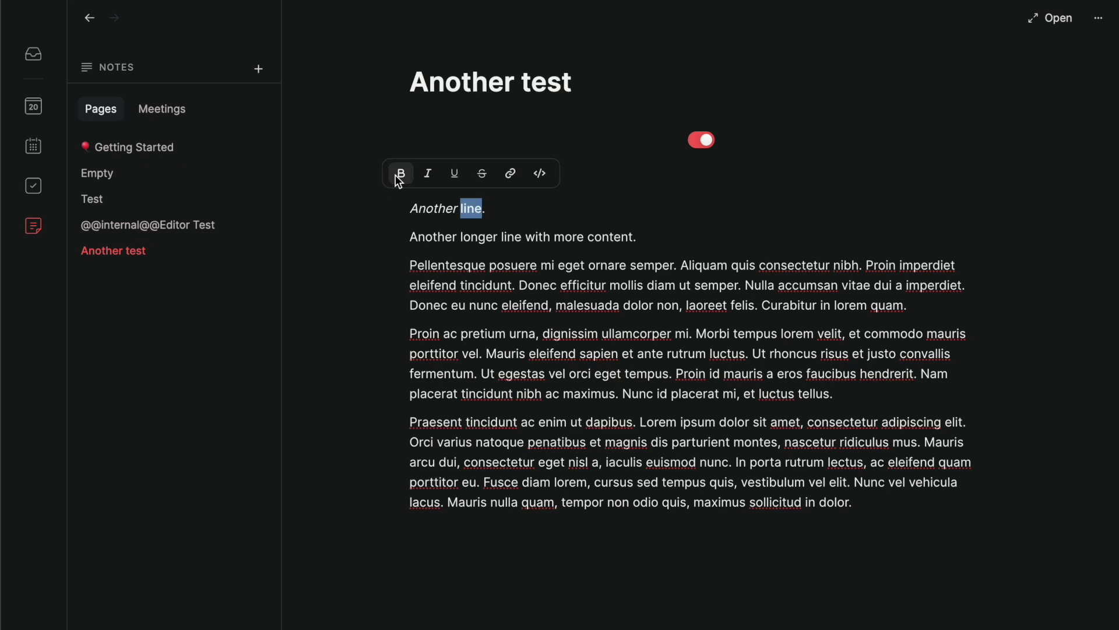
{"action": "left_click", "coordinate": [489, 240]}
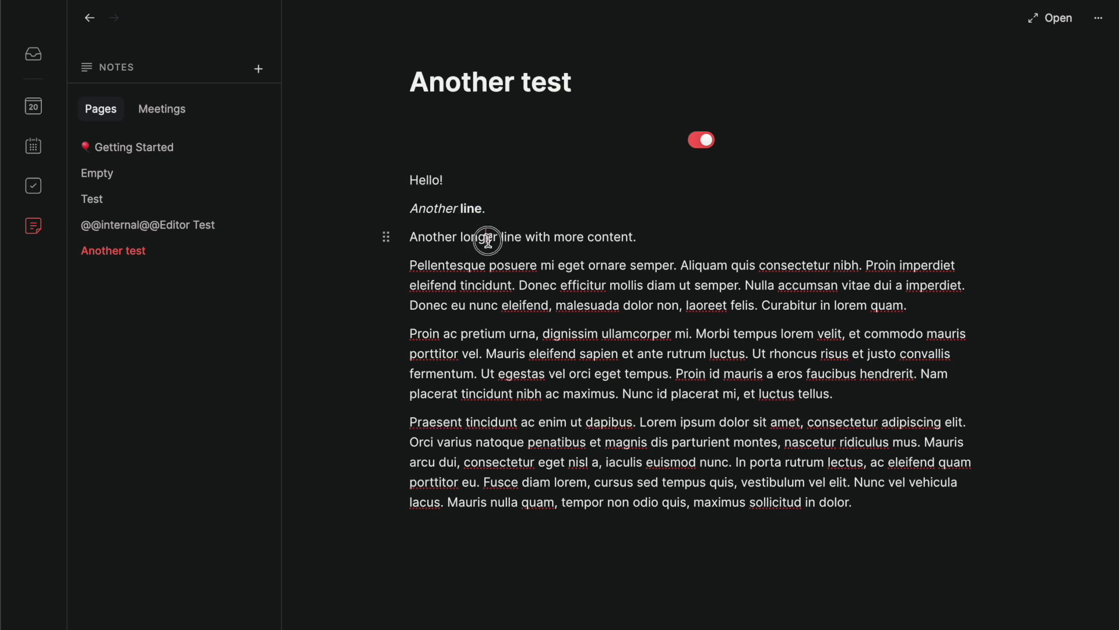
Turn the editor toggle off and examine how selecting parts of the italic "Another" behaves with Markdown markers shown.
{"action": "left_click", "coordinate": [475, 208]}
{"action": "left_click", "coordinate": [481, 208]}
{"action": "left_click", "coordinate": [702, 142]}
{"action": "left_click", "coordinate": [435, 197]}
{"action": "left_click_drag", "start_coordinate": [438, 197], "coordinate": [424, 197]}
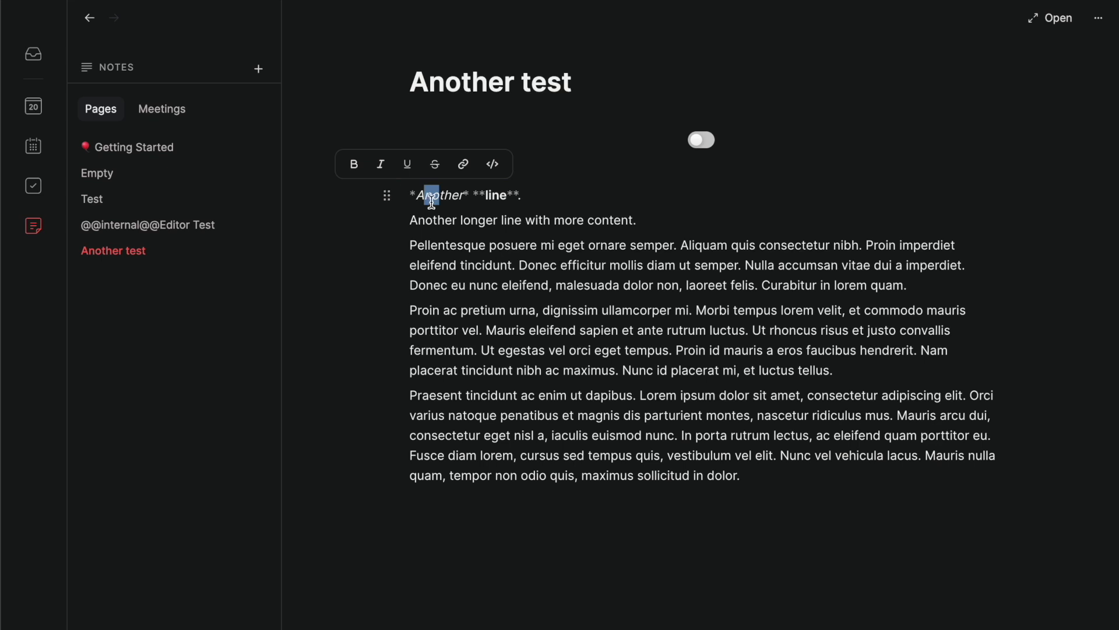
{"action": "left_click", "coordinate": [432, 201]}
{"action": "left_click_drag", "start_coordinate": [414, 194], "coordinate": [471, 194]}
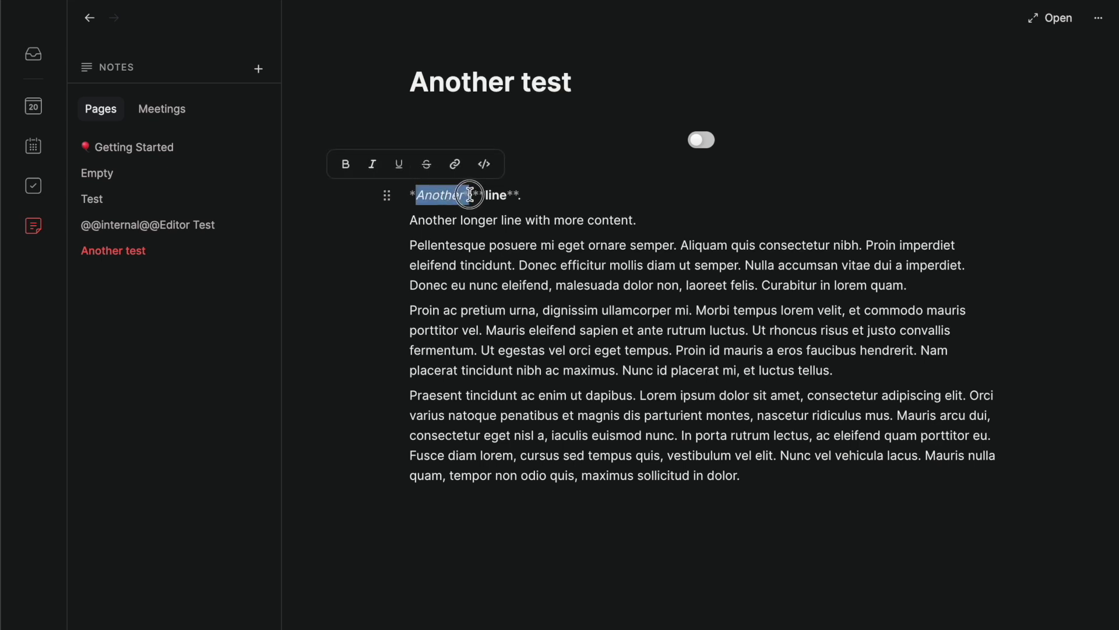
{"action": "left_click", "coordinate": [465, 192]}
{"action": "mouse_move", "coordinate": [465, 192]}
{"action": "left_mouse_down"}
{"action": "mouse_move", "coordinate": [400, 192]}
{"action": "mouse_move", "coordinate": [445, 199]}
{"action": "left_mouse_up"}
{"action": "left_click", "coordinate": [454, 198]}
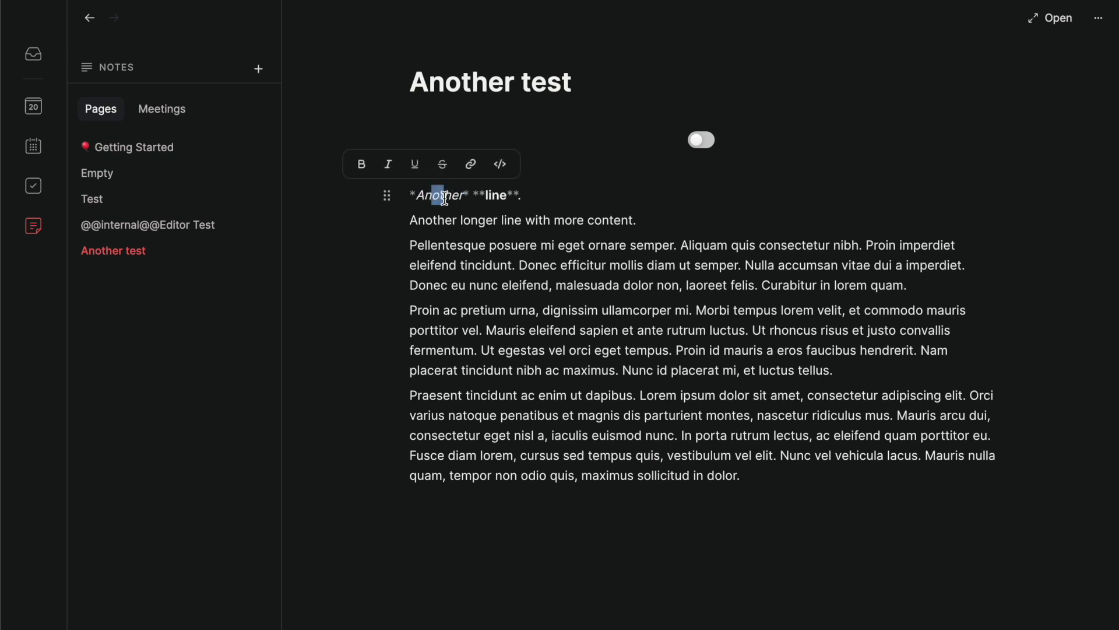
Turn the editor toggle on and examine text selection and the formatting popup in the second and third lines.
{"action": "left_click", "coordinate": [703, 142]}
{"action": "left_click_drag", "start_coordinate": [438, 205], "coordinate": [425, 207]}
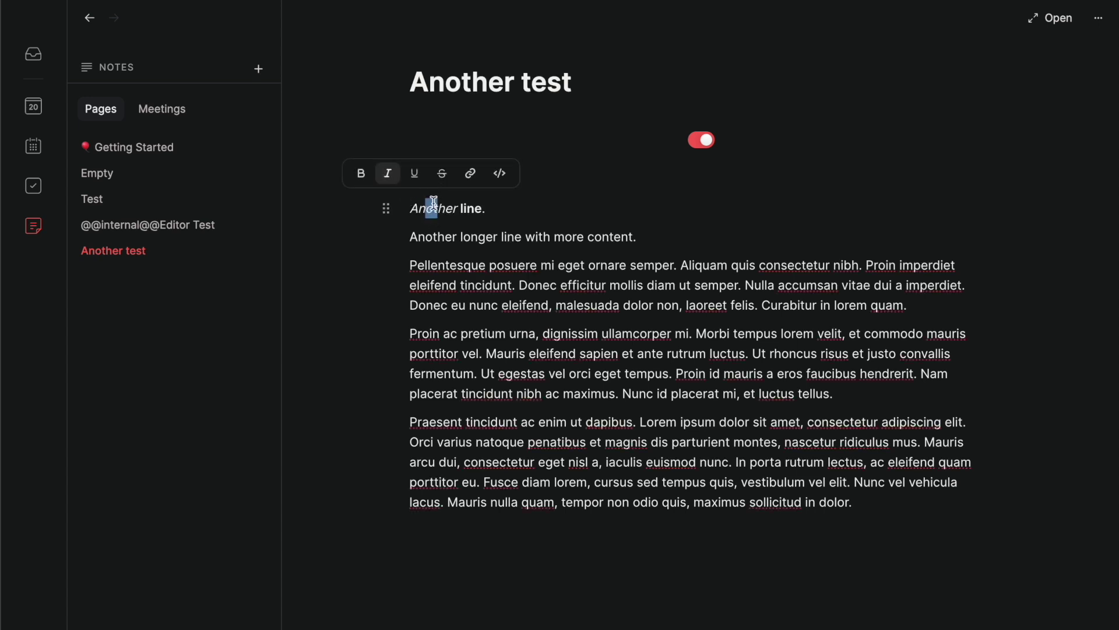
{"action": "left_click", "coordinate": [388, 174]}
{"action": "left_click", "coordinate": [469, 208]}
{"action": "left_click_drag", "start_coordinate": [474, 209], "coordinate": [483, 209]}
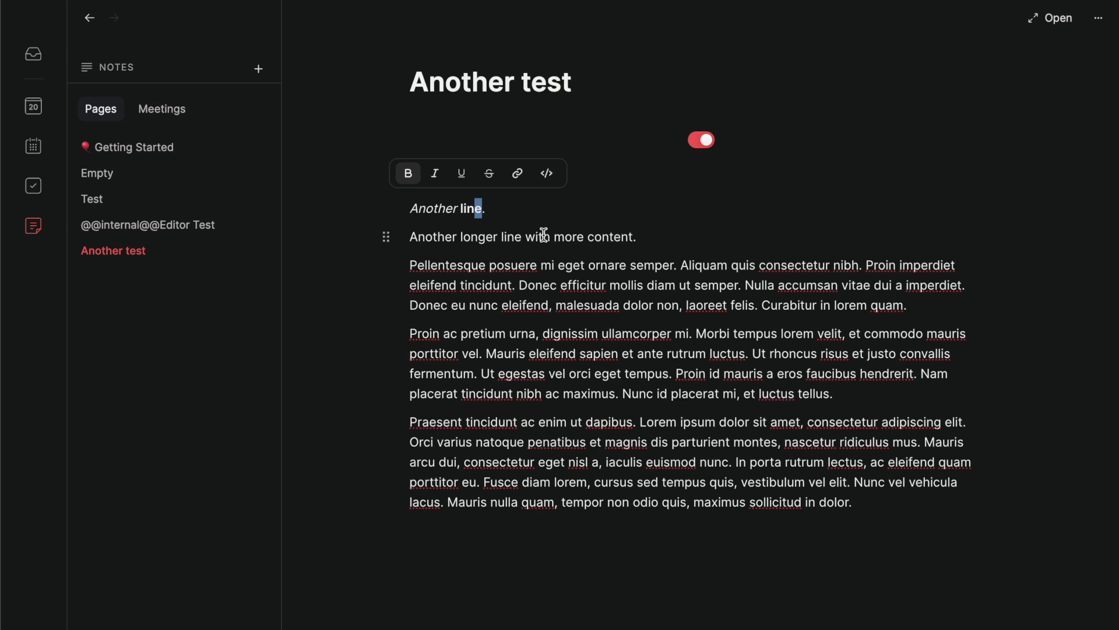
{"action": "left_click", "coordinate": [478, 229]}
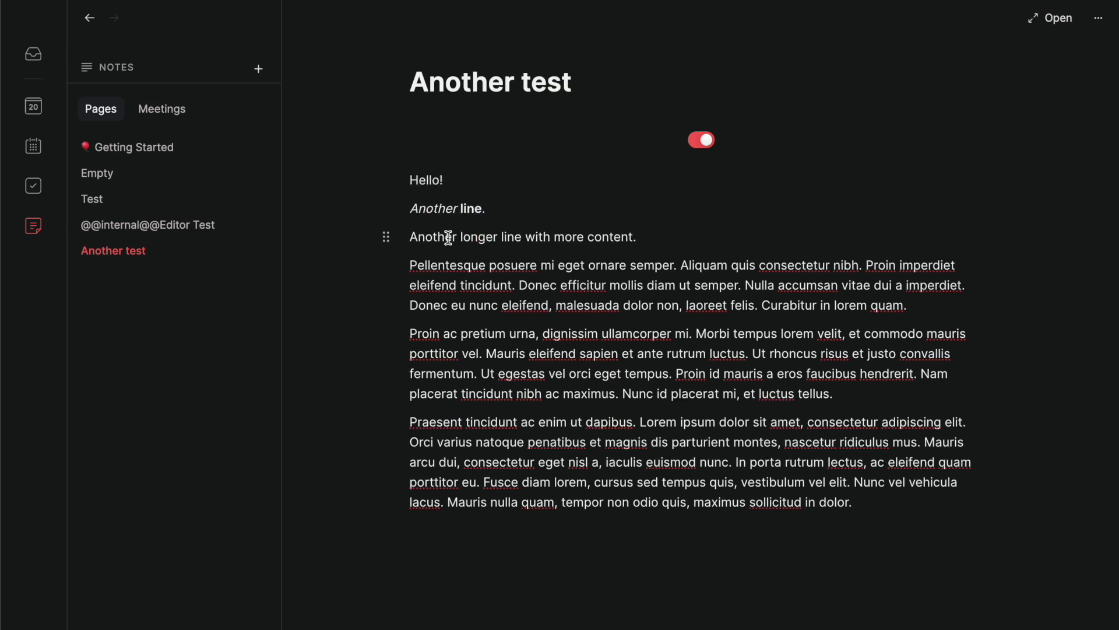
{"action": "left_click_drag", "start_coordinate": [457, 236], "coordinate": [592, 239]}
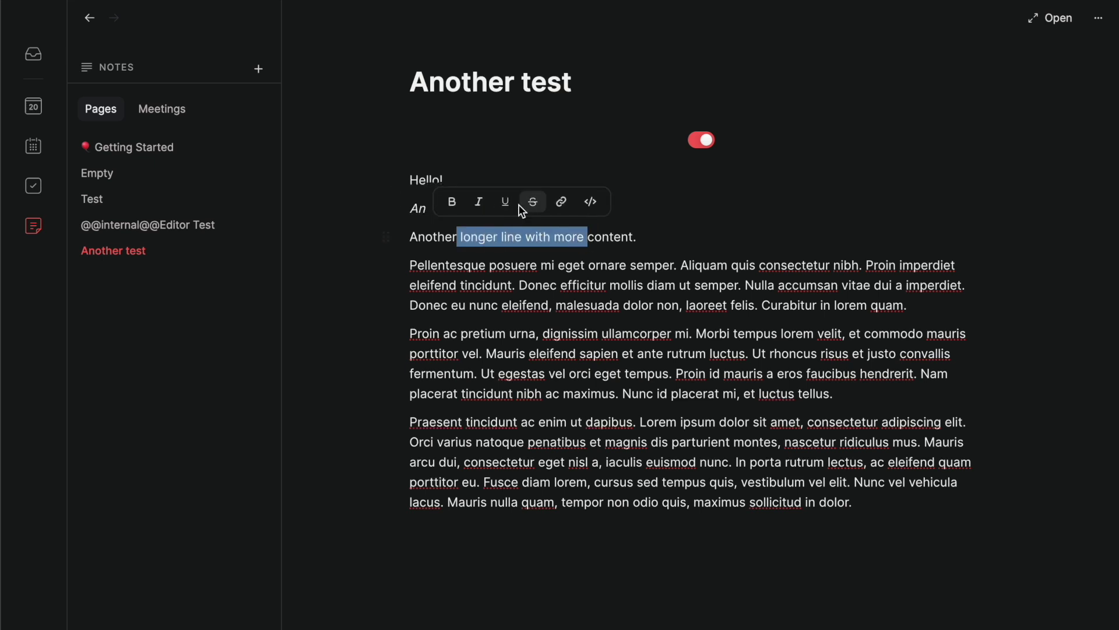
{"action": "left_click", "coordinate": [455, 236]}
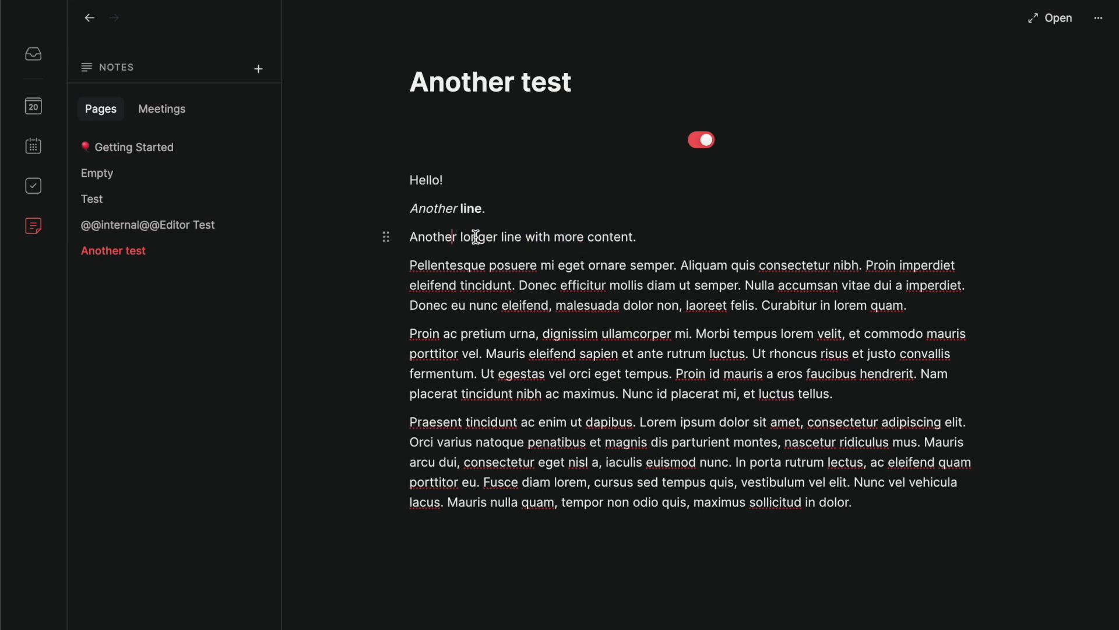
{"action": "left_click_drag", "start_coordinate": [430, 237], "coordinate": [585, 237]}
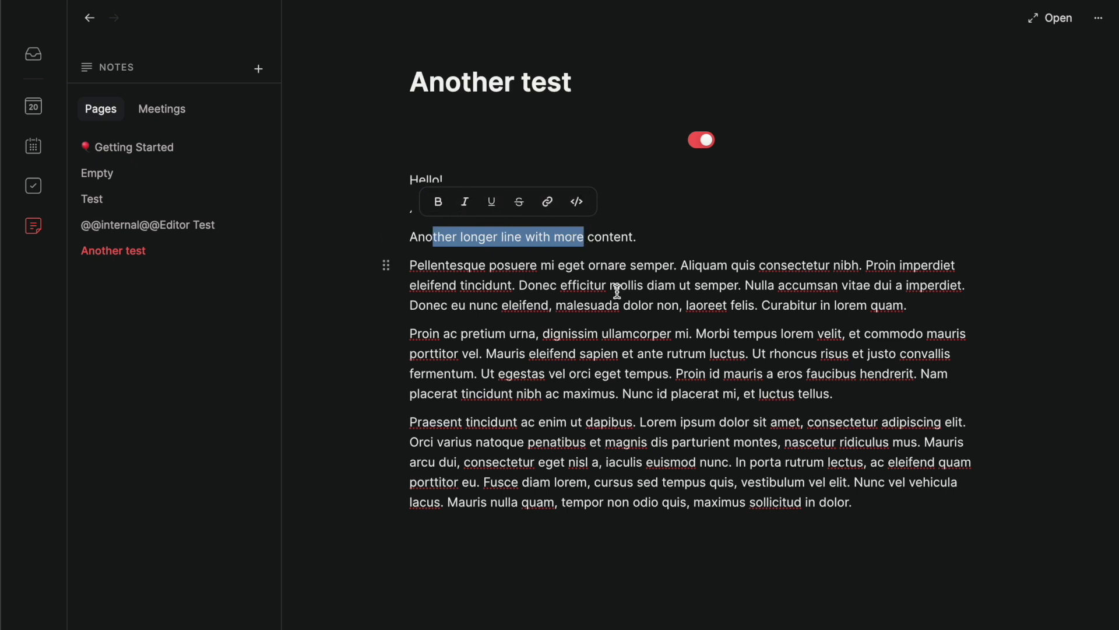
Turn the editor toggle off and examine text selection across the first two rows of the "Pellentesque" paragraph.
{"action": "left_click", "coordinate": [703, 142]}
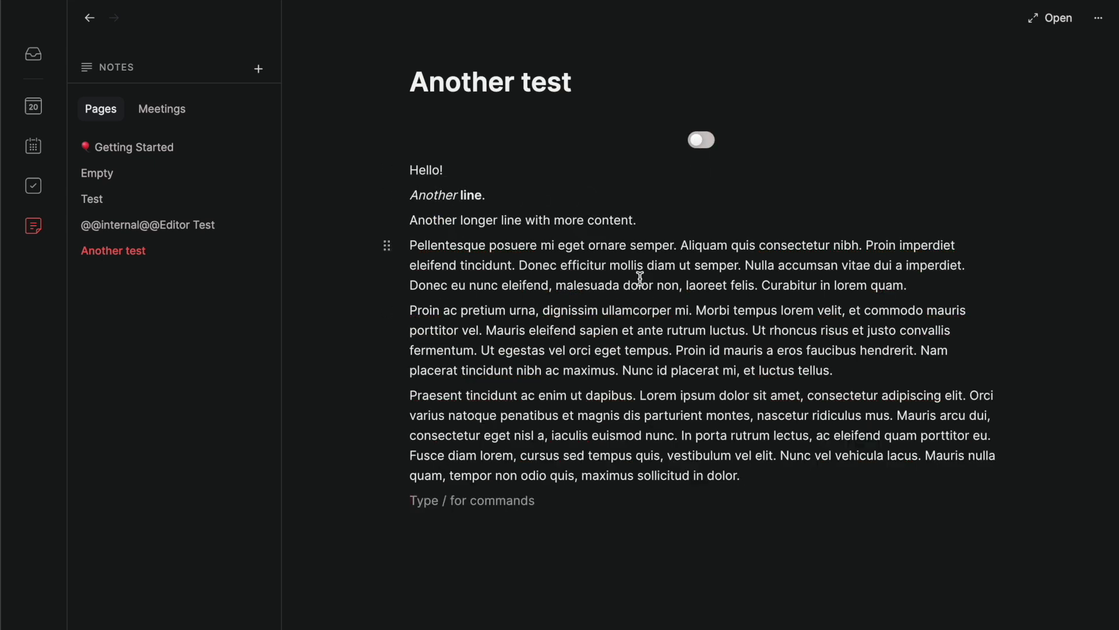
{"action": "left_click", "coordinate": [653, 268]}
{"action": "left_click_drag", "start_coordinate": [653, 268], "coordinate": [628, 266]}
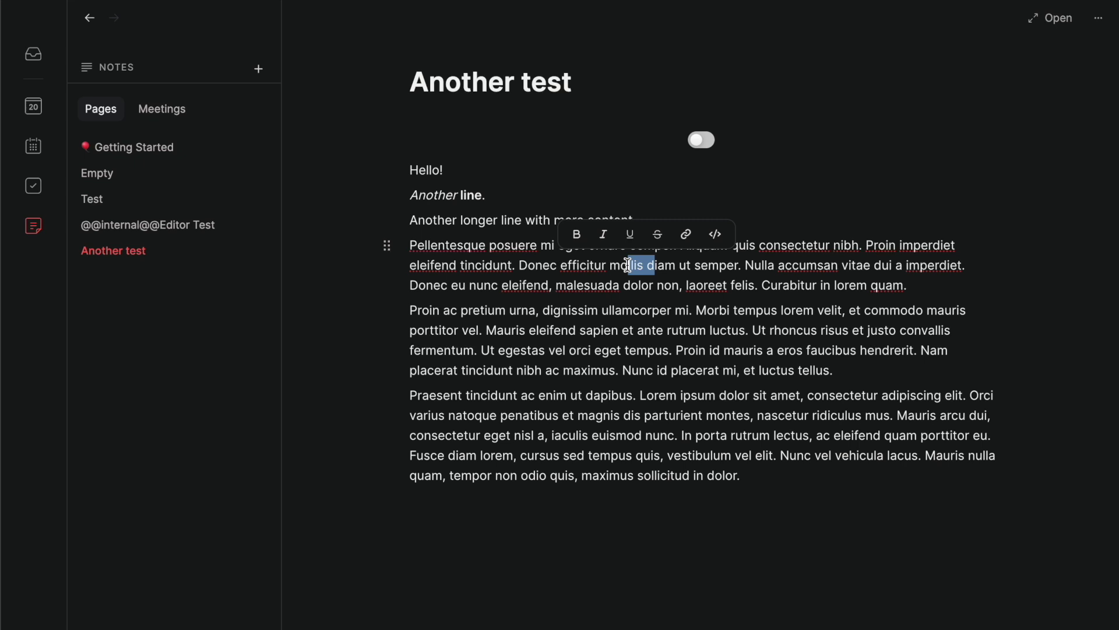
{"action": "left_click_drag", "start_coordinate": [628, 266], "coordinate": [626, 245]}
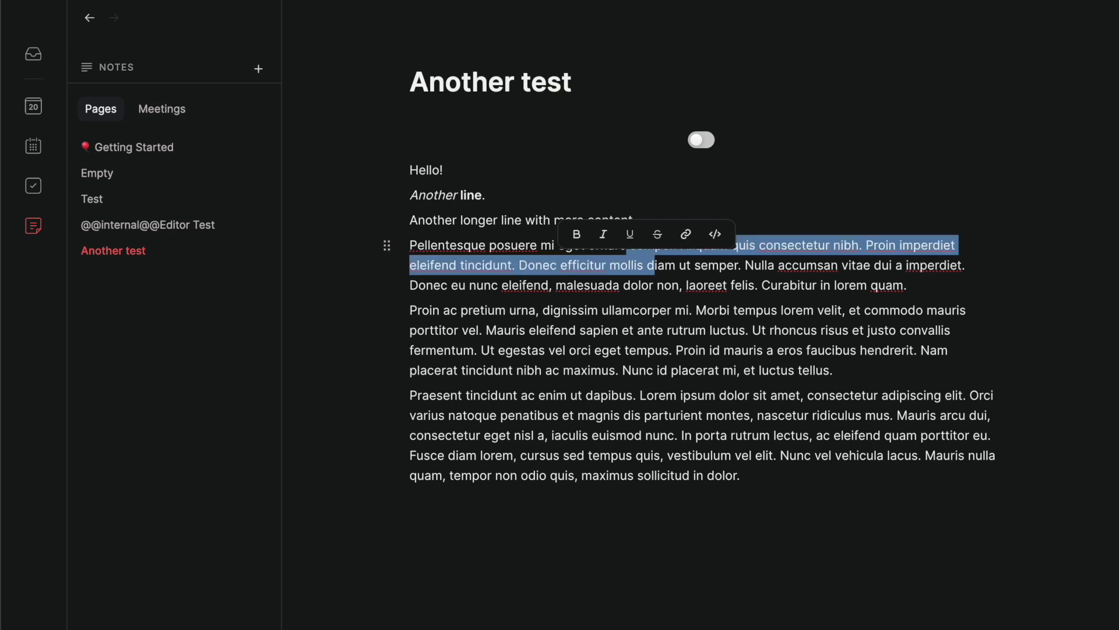
{"action": "mouse_move", "coordinate": [620, 245]}
{"action": "left_mouse_down"}
{"action": "mouse_move", "coordinate": [581, 245]}
{"action": "mouse_move", "coordinate": [635, 245]}
{"action": "left_mouse_up"}
{"action": "left_click", "coordinate": [678, 270]}
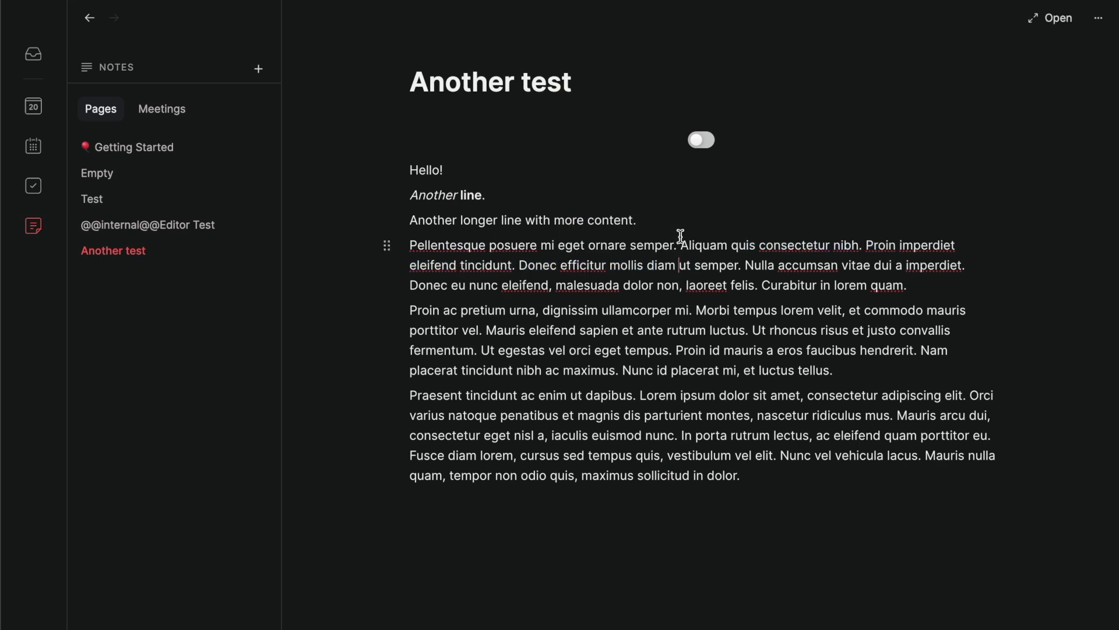
Turn the editor toggle on and bold the text from "Aliquam quis" through "efficitur mollis" in the "Pellentesque" paragraph.
{"action": "left_click", "coordinate": [700, 141]}
{"action": "mouse_move", "coordinate": [670, 284]}
{"action": "left_mouse_down"}
{"action": "mouse_move", "coordinate": [654, 285]}
{"action": "mouse_move", "coordinate": [645, 266]}
{"action": "mouse_move", "coordinate": [559, 266]}
{"action": "mouse_move", "coordinate": [705, 266]}
{"action": "mouse_move", "coordinate": [724, 292]}
{"action": "mouse_move", "coordinate": [649, 291]}
{"action": "mouse_move", "coordinate": [544, 266]}
{"action": "mouse_move", "coordinate": [691, 265]}
{"action": "mouse_move", "coordinate": [641, 265]}
{"action": "mouse_move", "coordinate": [680, 264]}
{"action": "left_mouse_up"}
{"action": "left_click", "coordinate": [593, 230]}
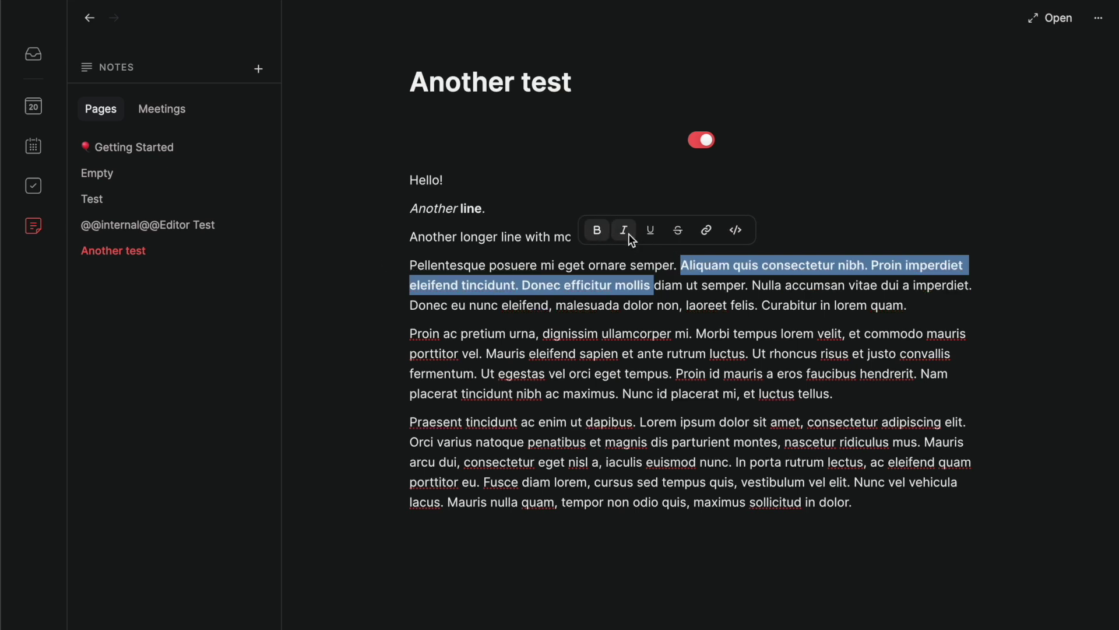
{"action": "left_click", "coordinate": [832, 288]}
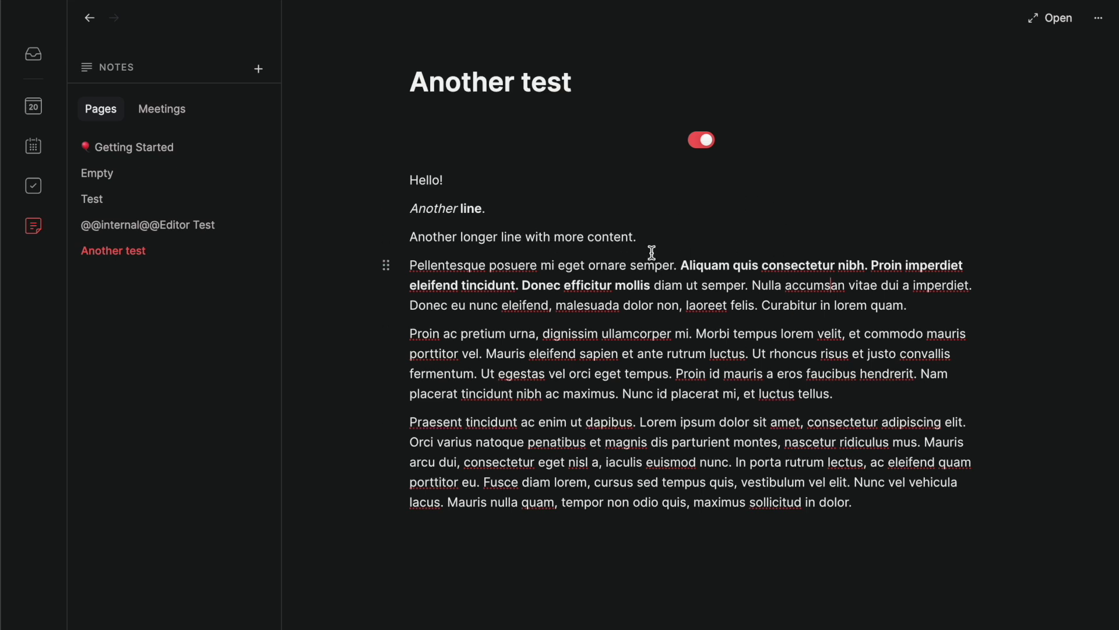
Turn the editor toggle off and examine how the text cursor travels from "Hello!" through the formatted second line.
{"action": "left_click", "coordinate": [705, 141]}
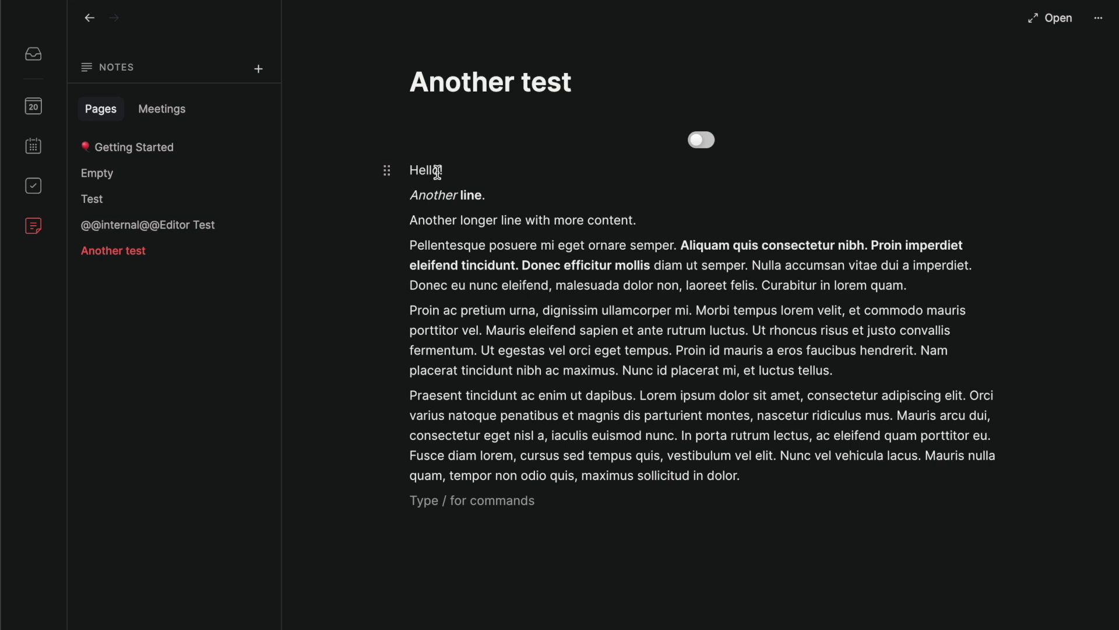
{"action": "left_click", "coordinate": [440, 170]}
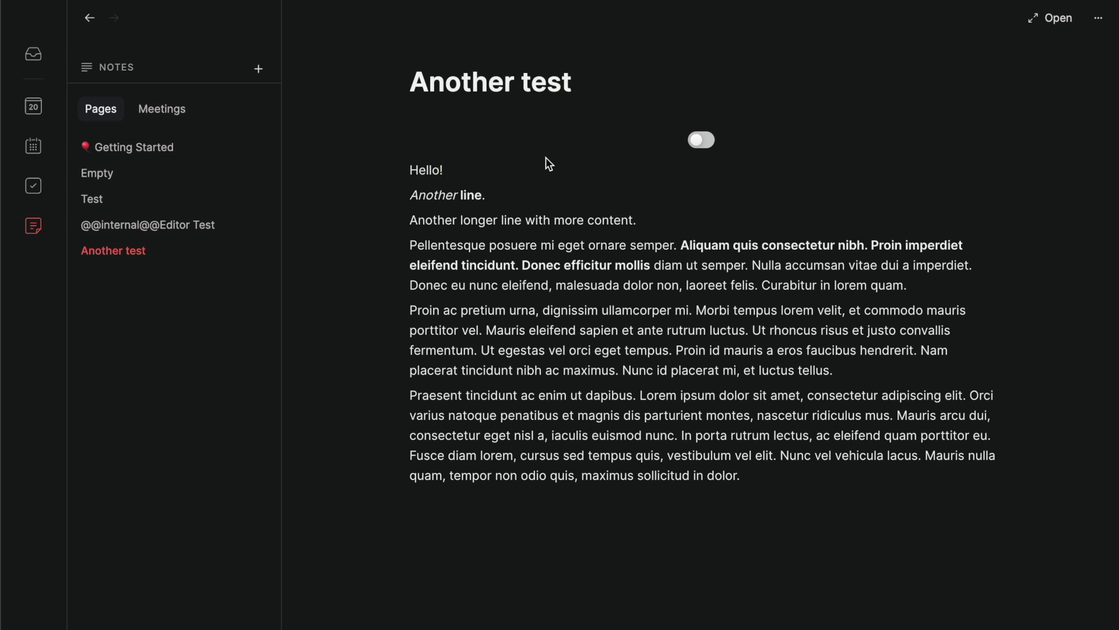
{"action": "key", "text": "Left"}
{"action": "key", "text": "Left"}
{"action": "key", "text": "Left"}
{"action": "key", "text": "Left"}
{"action": "key", "text": "Left"}
{"action": "key", "text": "Up"}
{"action": "key", "text": "Down"}
{"action": "key", "text": "Down"}
{"action": "key", "text": "Right"}
{"action": "key", "text": "Right"}
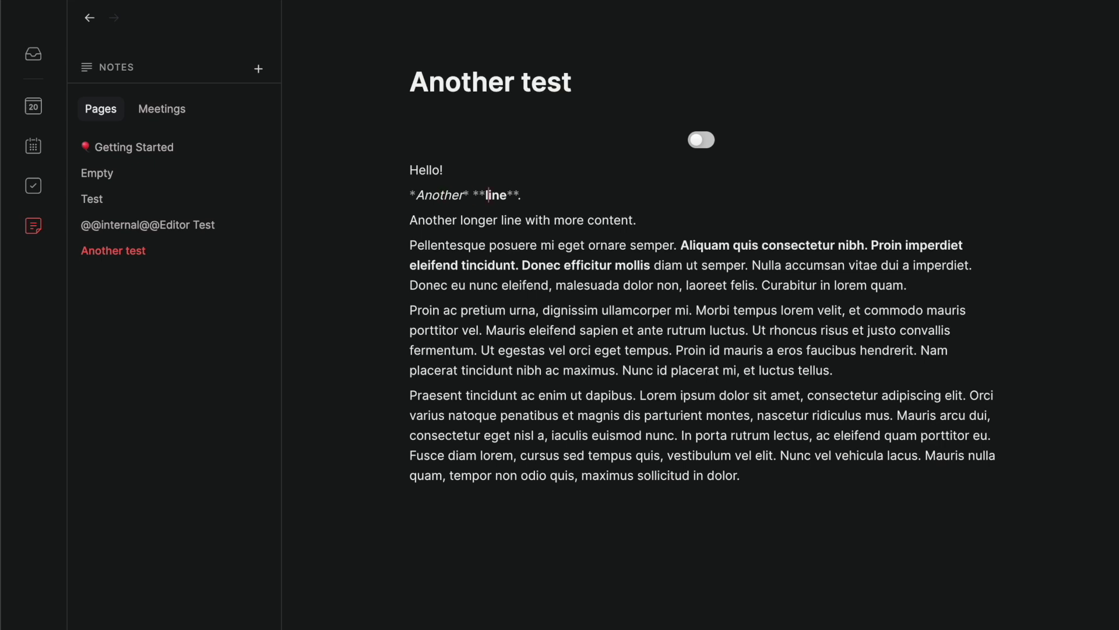
{"action": "key", "text": "Down"}
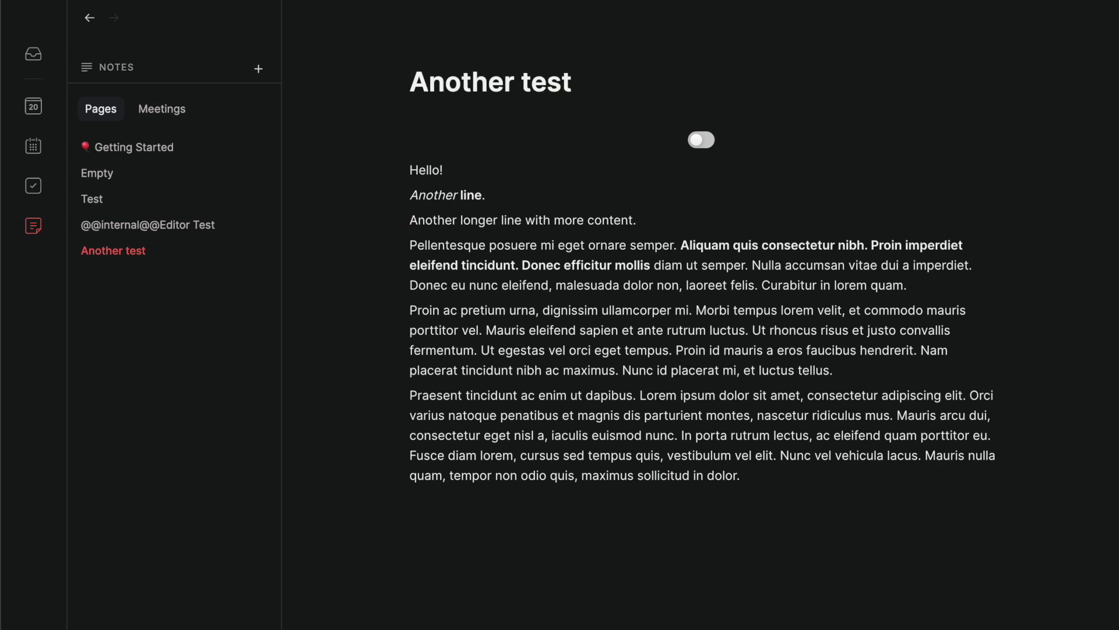
Examine the cursor crossing between the end of the second line and the start of the third line.
{"action": "left_click", "coordinate": [521, 195]}
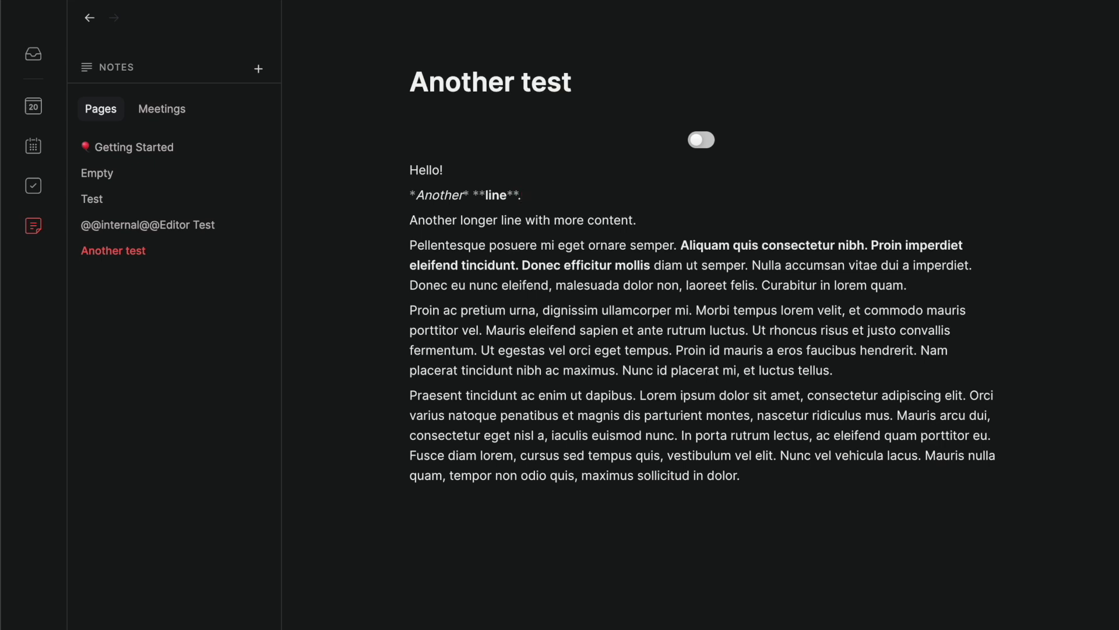
{"action": "key", "text": "Right"}
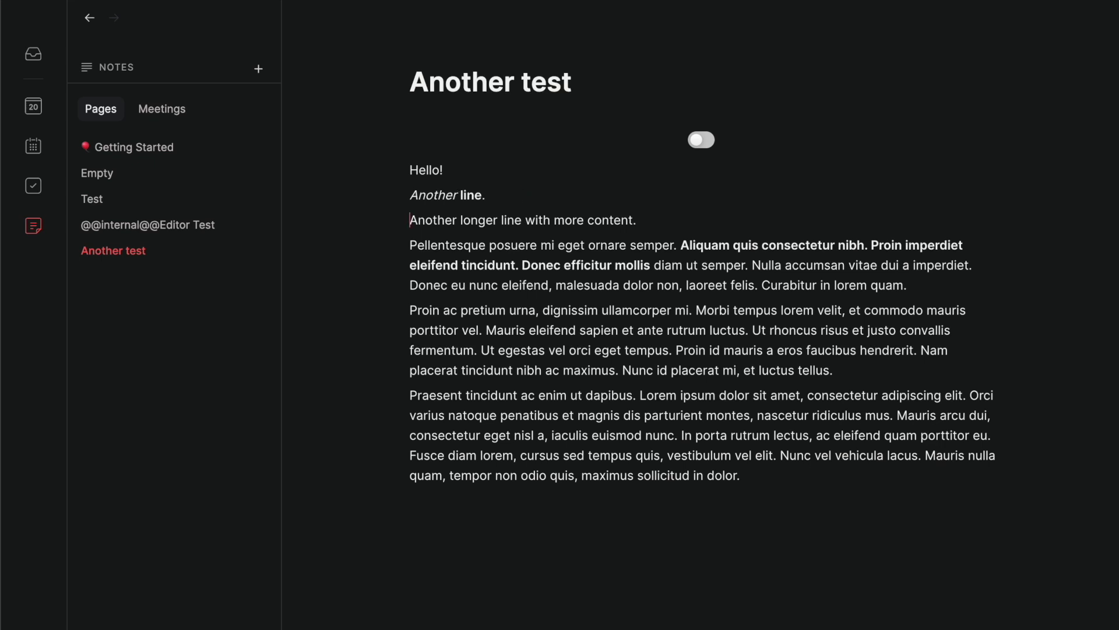
{"action": "key", "text": "Down"}
{"action": "key", "text": "Up"}
{"action": "key", "text": "Left"}
{"action": "key", "text": "Right"}
{"action": "key", "text": "Left"}
{"action": "key", "text": "Right"}
{"action": "key", "text": "Left"}
Turn the editor toggle on and examine how the cursor moves up and down between the note's lines and paragraphs.
{"action": "left_click", "coordinate": [701, 139]}
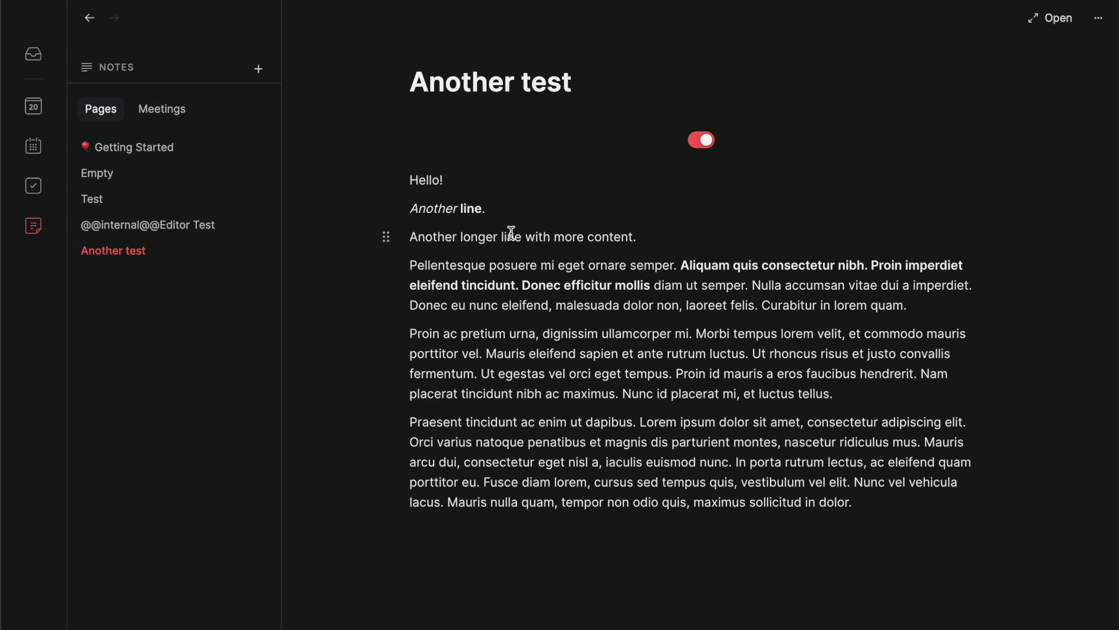
{"action": "key", "text": "Down"}
{"action": "key", "text": "Down"}
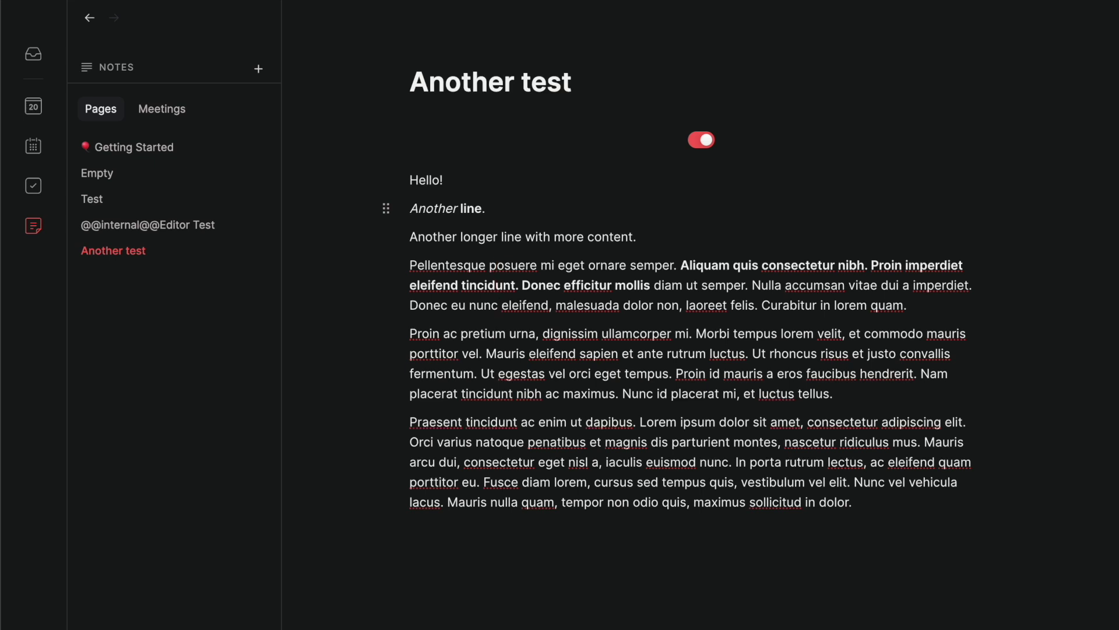
{"action": "key", "text": "Down"}
{"action": "key", "text": "Down"}
{"action": "key", "text": "Down"}
{"action": "key", "text": "Up"}
{"action": "key", "text": "Up"}
{"action": "key", "text": "Down"}
{"action": "key", "text": "Down"}
{"action": "key", "text": "Down"}
Turn the editor toggle off and examine extending a selection forward over "with more content" in the third line.
{"action": "left_click", "coordinate": [707, 141]}
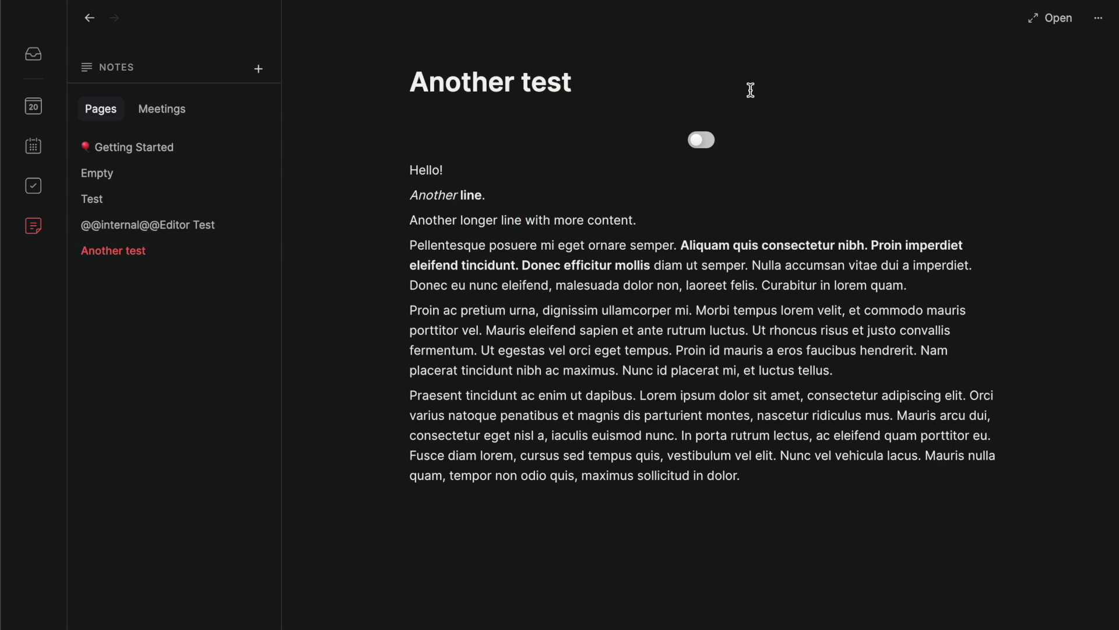
{"action": "key", "text": "shift+Right"}
{"action": "key", "text": "shift+Right"}
{"action": "key", "text": "shift+Right"}
{"action": "key", "text": "shift+Right"}
{"action": "key", "text": "shift+Right"}
{"action": "key", "text": "shift+Right"}
{"action": "key", "text": "shift+Right"}
{"action": "key", "text": "shift+Right"}
{"action": "key", "text": "shift+Right"}
{"action": "key", "text": "shift+Right"}
{"action": "key", "text": "shift+Right"}
{"action": "key", "text": "shift+Right"}
{"action": "key", "text": "shift+Right"}
{"action": "key", "text": "shift+Right"}
{"action": "key", "text": "shift+Right"}
{"action": "key", "text": "shift+Right"}
{"action": "key", "text": "shift+Right"}
{"action": "key", "text": "shift+Right"}
{"action": "key", "text": "shift+Right"}
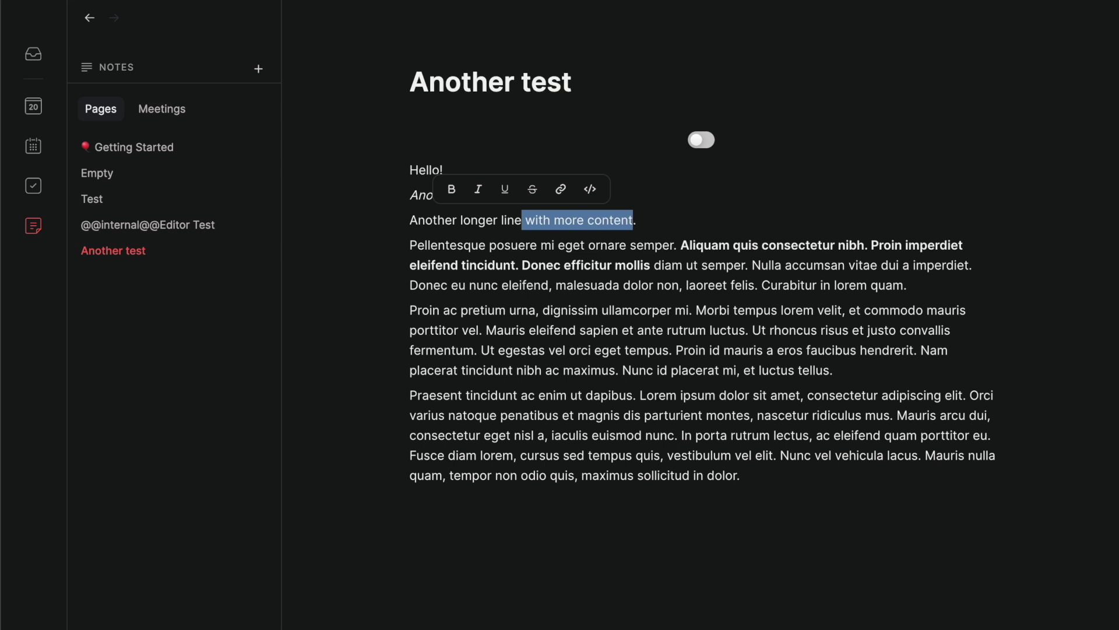
{"action": "key", "text": "Right"}
{"action": "key", "text": "Right"}
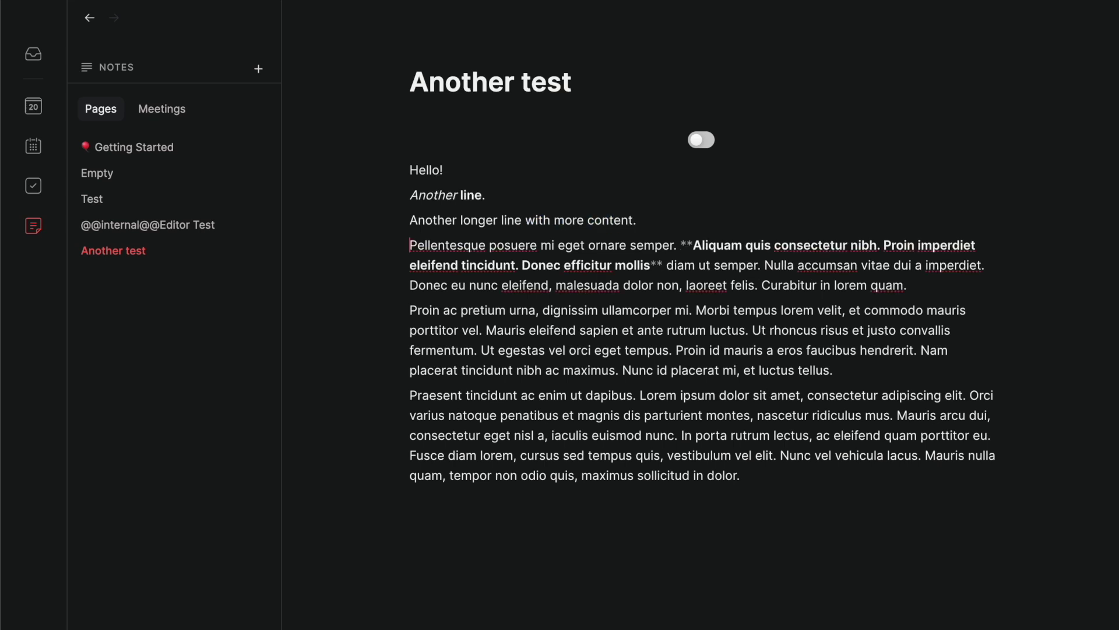
Examine extending a selection backward from the end of the third line into the word "line".
{"action": "key", "text": "Left"}
{"action": "key", "text": "shift+Left"}
{"action": "key", "text": "shift+Left"}
{"action": "key", "text": "shift+Left"}
{"action": "key", "text": "shift+Left"}
{"action": "key", "text": "shift+Left"}
{"action": "key", "text": "shift+Left"}
{"action": "key", "text": "shift+Left"}
{"action": "key", "text": "shift+Left"}
{"action": "key", "text": "shift+Left"}
{"action": "key", "text": "shift+Left"}
{"action": "key", "text": "shift+Left"}
{"action": "key", "text": "shift+Left"}
{"action": "key", "text": "shift+Left"}
{"action": "key", "text": "shift+Left"}
{"action": "key", "text": "shift+Left"}
{"action": "key", "text": "shift+Left"}
{"action": "key", "text": "shift+Left"}
{"action": "key", "text": "shift+Left"}
{"action": "key", "text": "shift+Left"}
{"action": "key", "text": "shift+Left"}
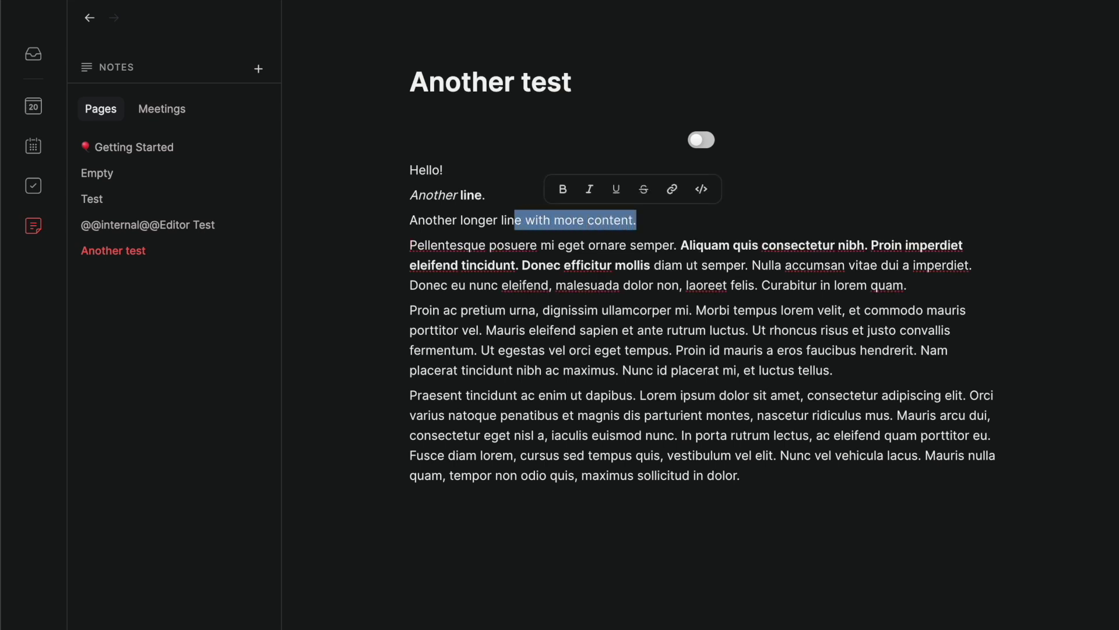
{"action": "key", "text": "Left"}
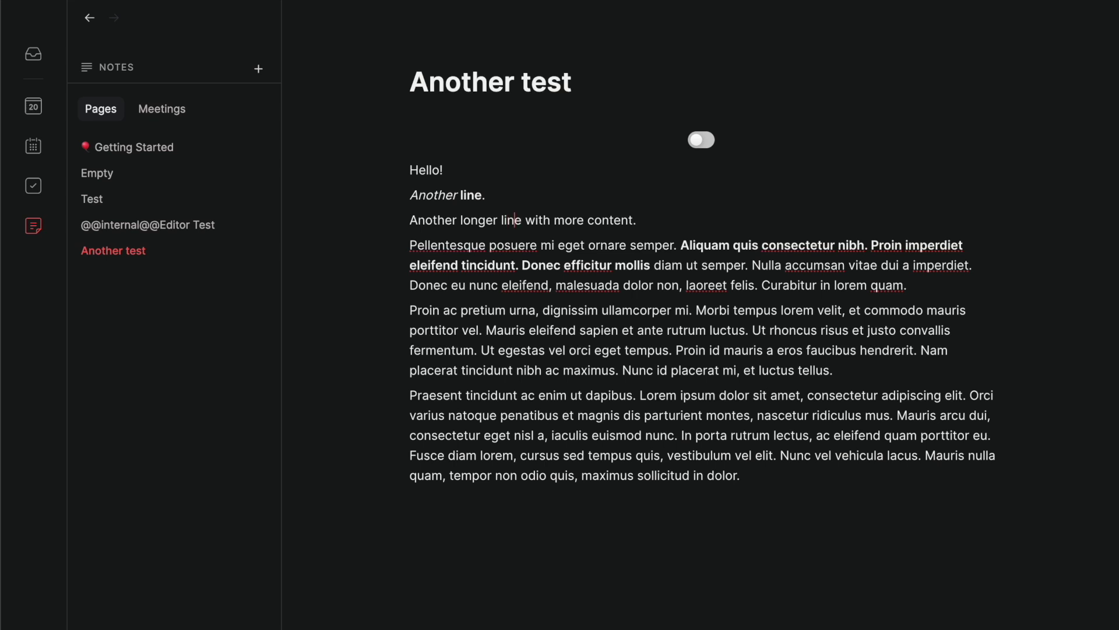
Examine extending a selection from "line" to the end of the third line, and selecting the third and fourth blocks whole.
{"action": "key", "text": "shift+End"}
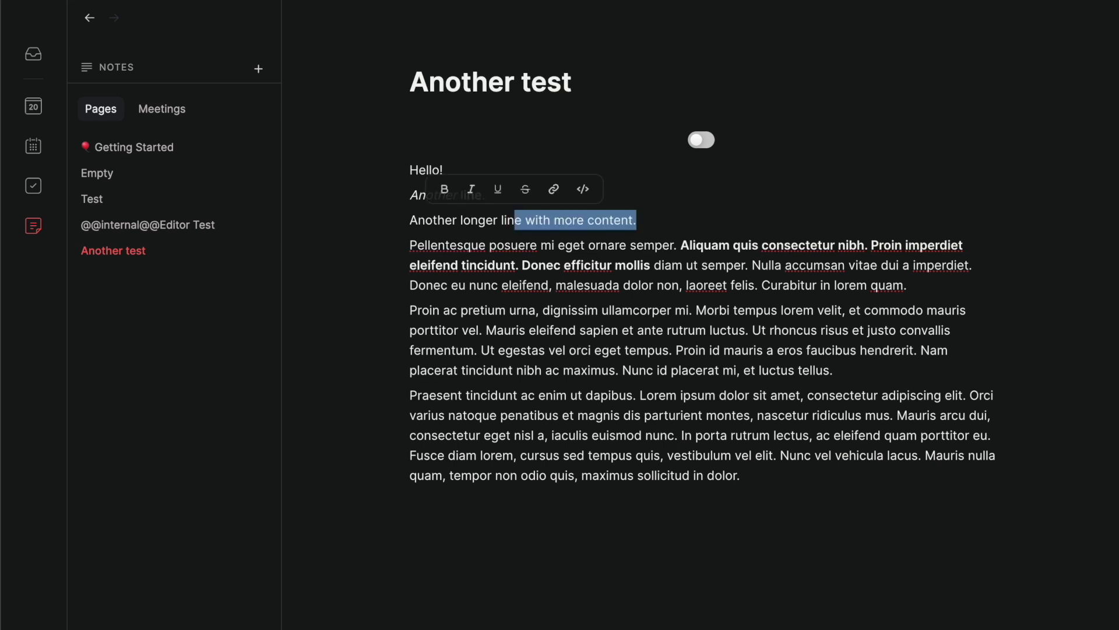
{"action": "key", "text": "Escape"}
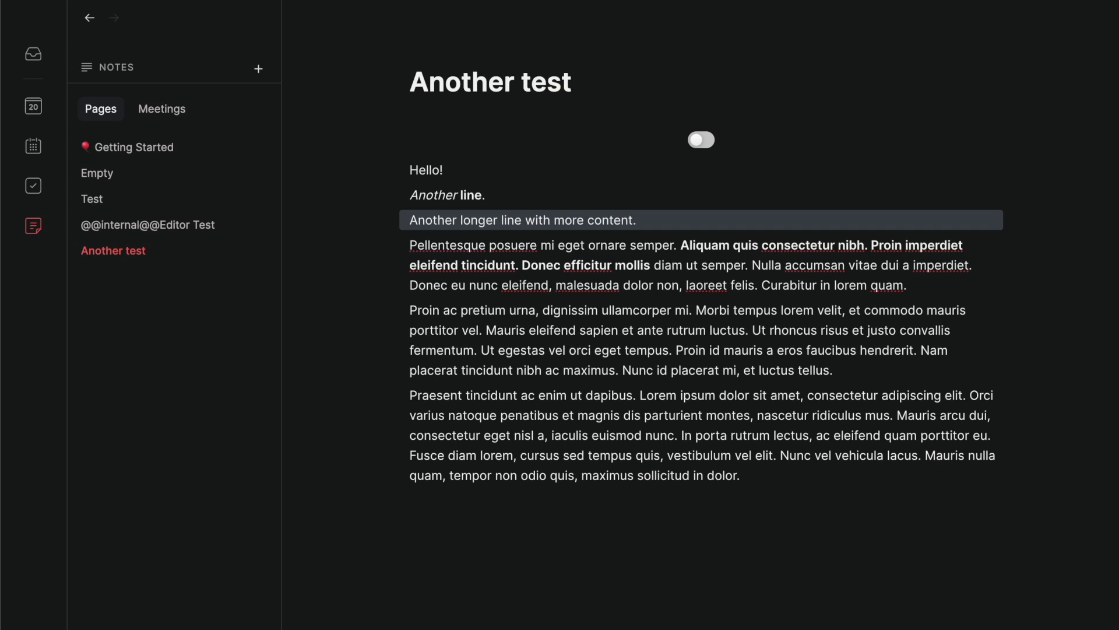
{"action": "key", "text": "shift+Down"}
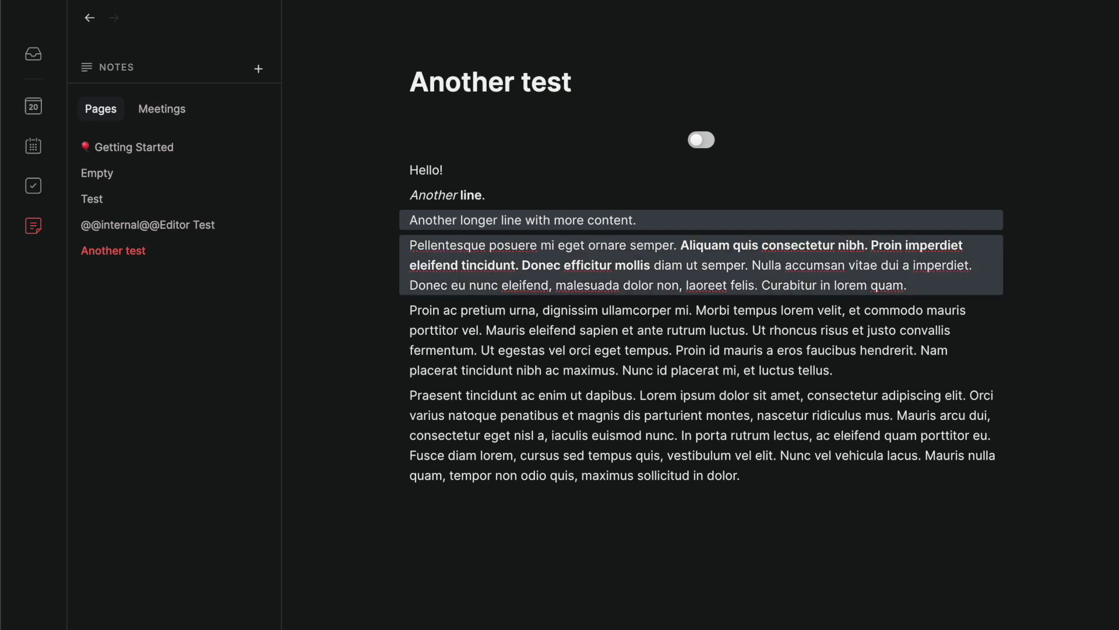
{"action": "key", "text": "Escape"}
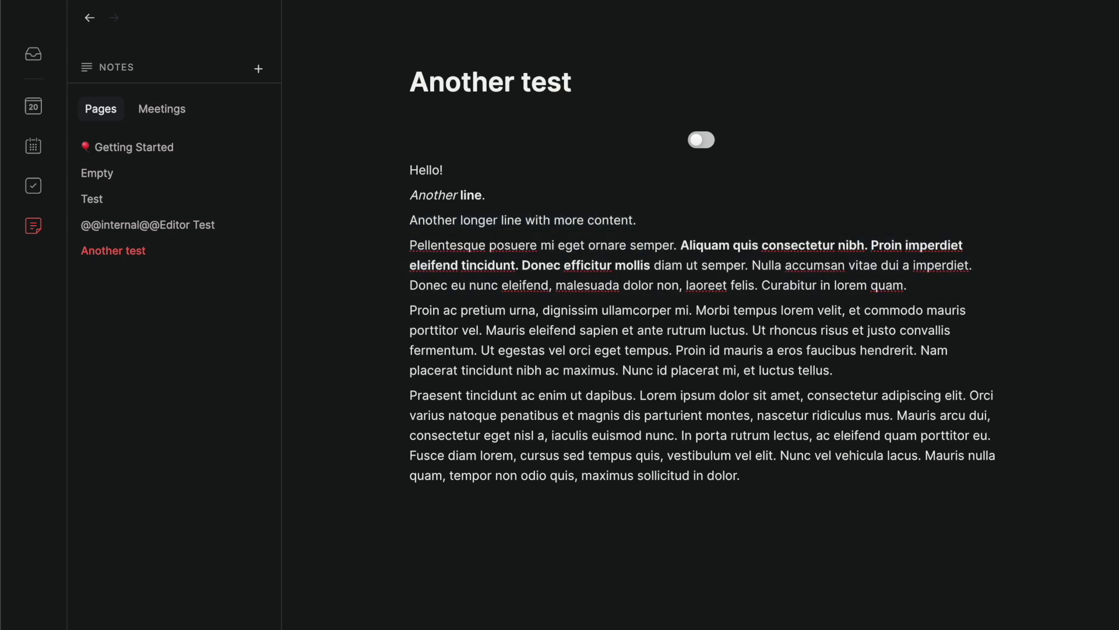
Turn the editor toggle on and examine selecting text from the third line across the following two paragraphs.
{"action": "left_click", "coordinate": [703, 144]}
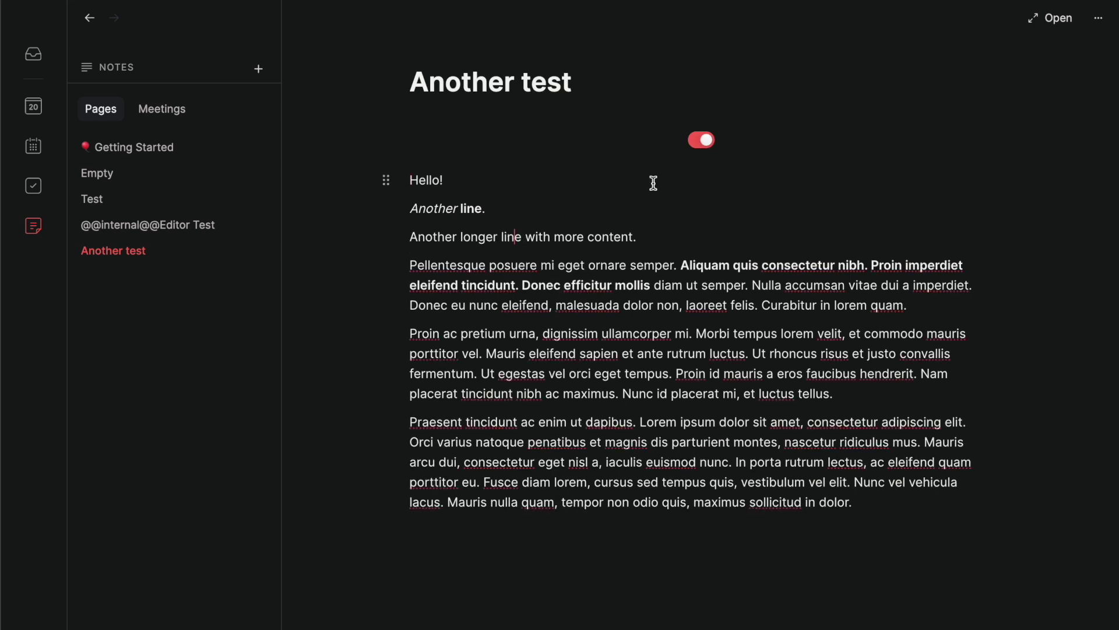
{"action": "left_click_drag", "start_coordinate": [516, 237], "coordinate": [679, 353]}
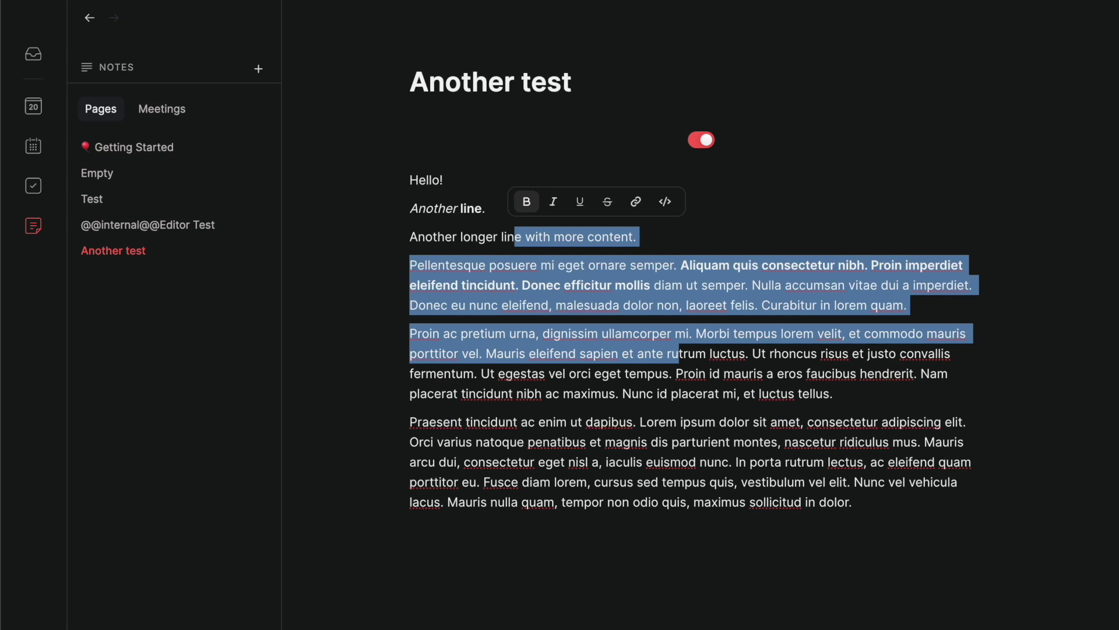
{"action": "key", "text": "shift+Down"}
{"action": "key", "text": "shift+Up"}
{"action": "key", "text": "shift+Down"}
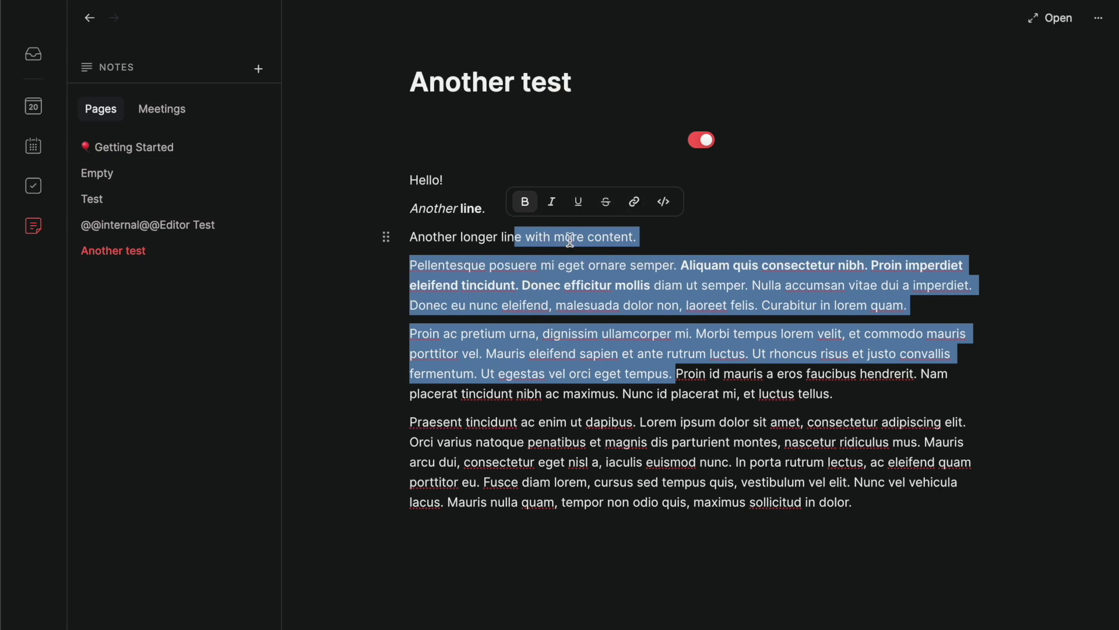
{"action": "left_click", "coordinate": [508, 249]}
{"action": "left_click_drag", "start_coordinate": [412, 263], "coordinate": [832, 390]}
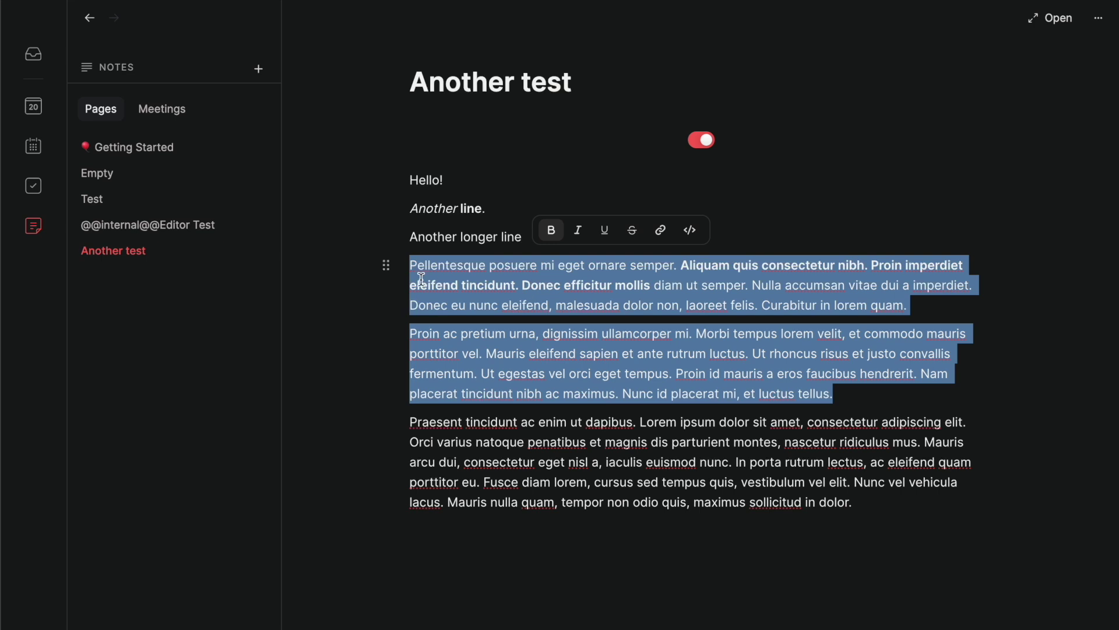
{"action": "left_click", "coordinate": [680, 337]}
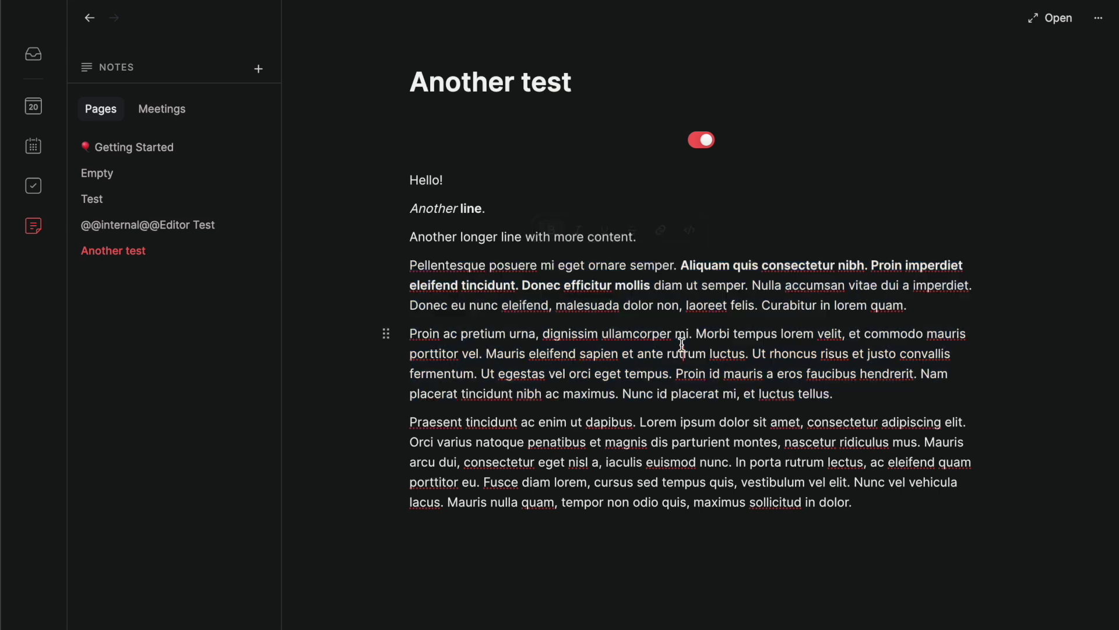
Underline the text from "Curabitur in lorem quam." through "porttitor vel." across the two paragraphs.
{"action": "left_click_drag", "start_coordinate": [764, 307], "coordinate": [483, 348]}
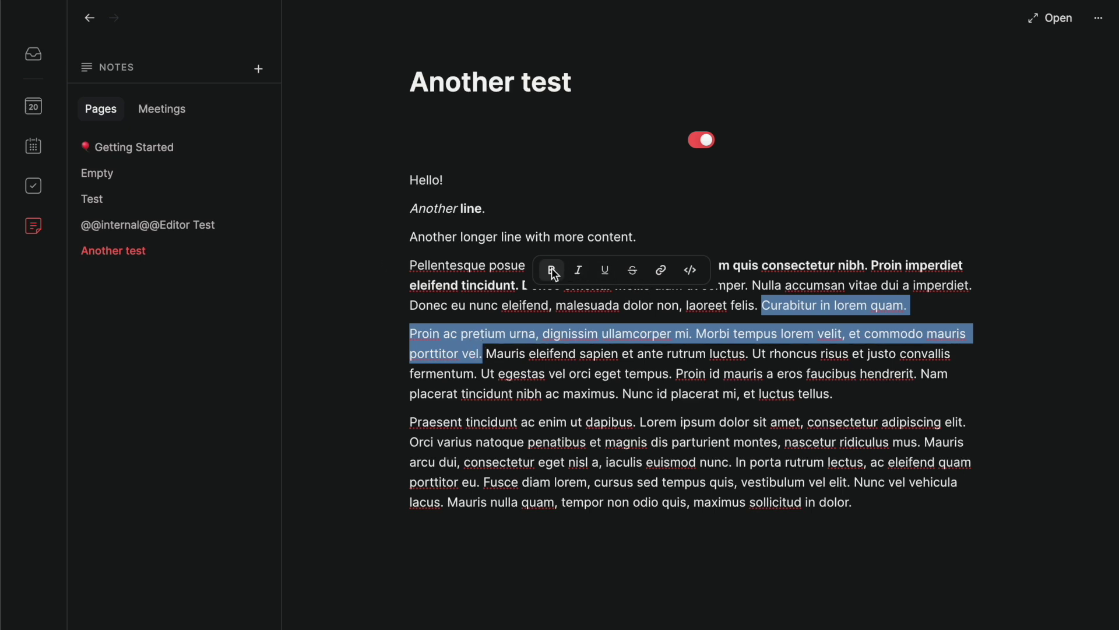
{"action": "left_click", "coordinate": [606, 270]}
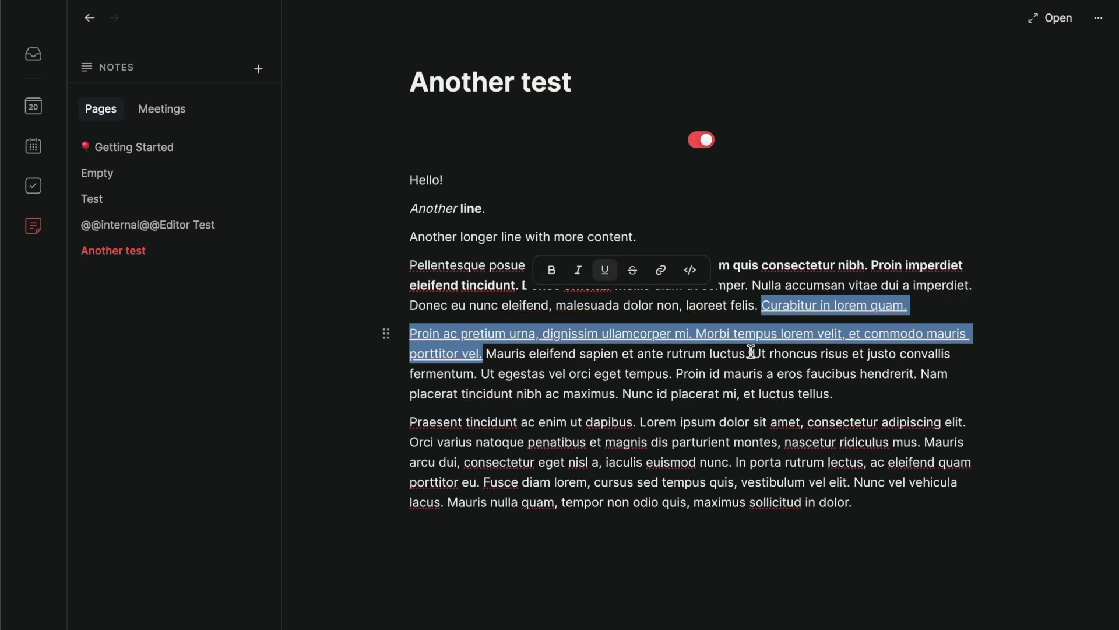
{"action": "left_click", "coordinate": [842, 308]}
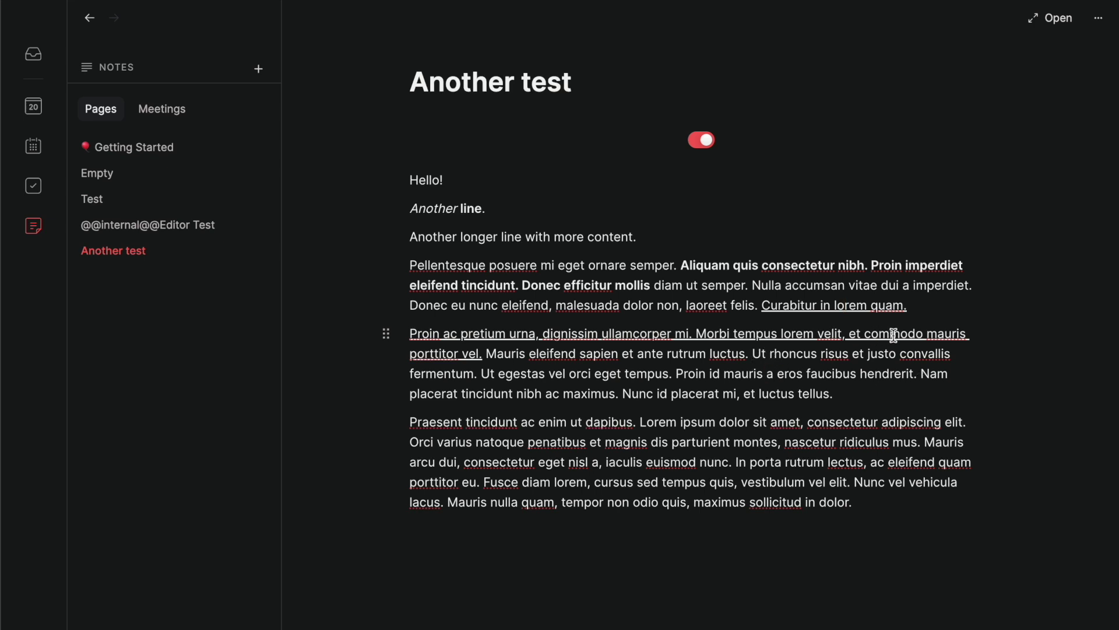
{"action": "key", "text": "Down"}
{"action": "key", "text": "Down"}
{"action": "left_click", "coordinate": [878, 320]}
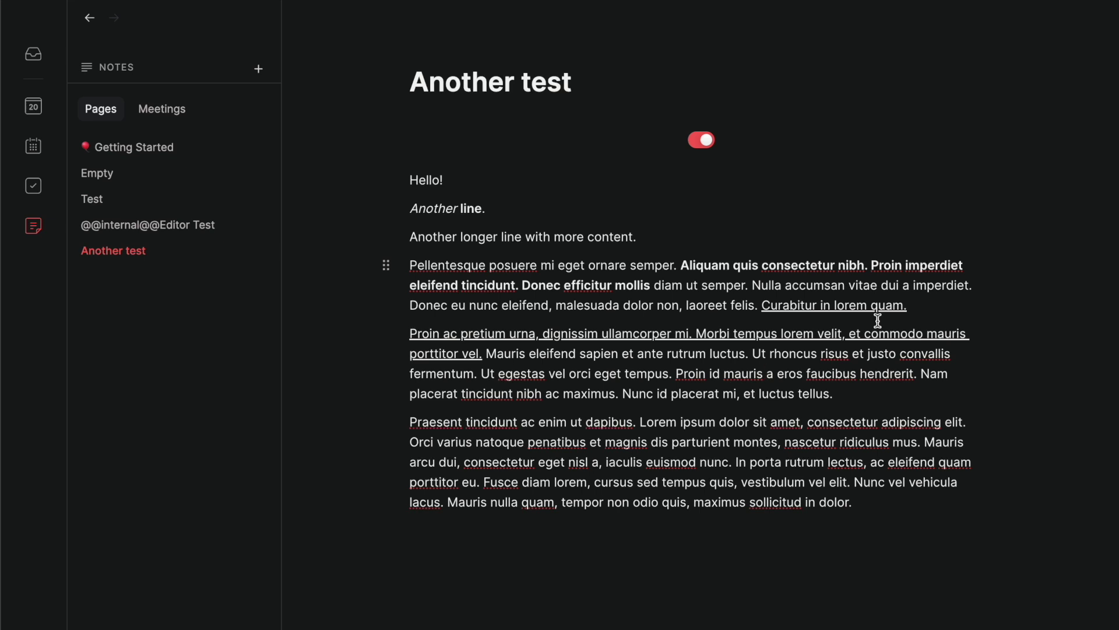
Turn the editor toggle off, add "asdfasdf" at the end of the third line and delete it again.
{"action": "left_click", "coordinate": [702, 140]}
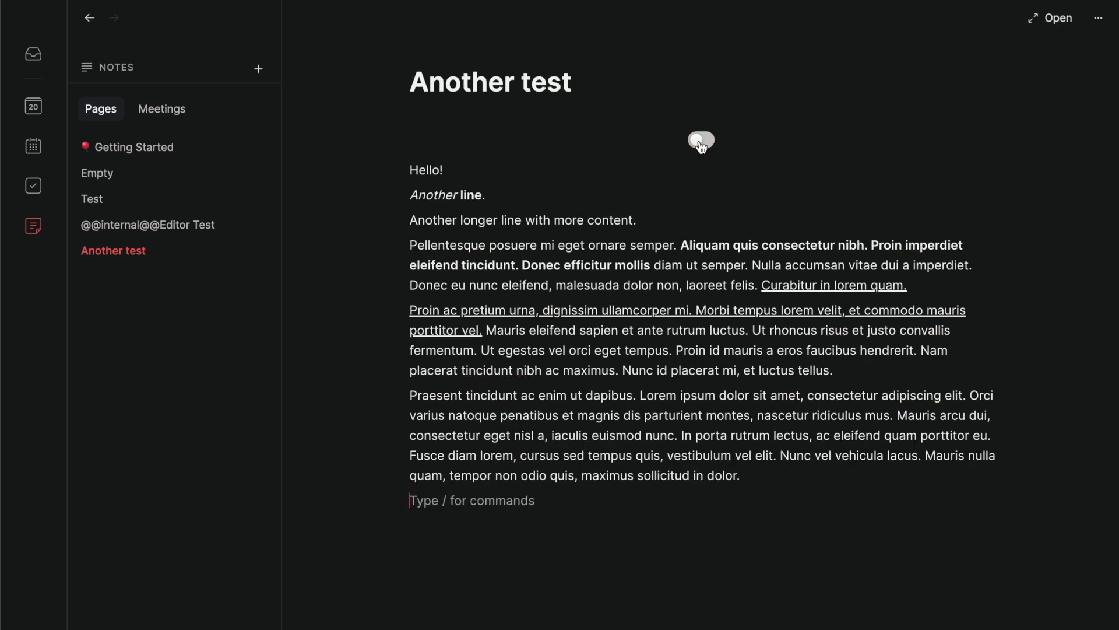
{"action": "left_click", "coordinate": [641, 220]}
{"action": "type", "text": "asdfasdf"}
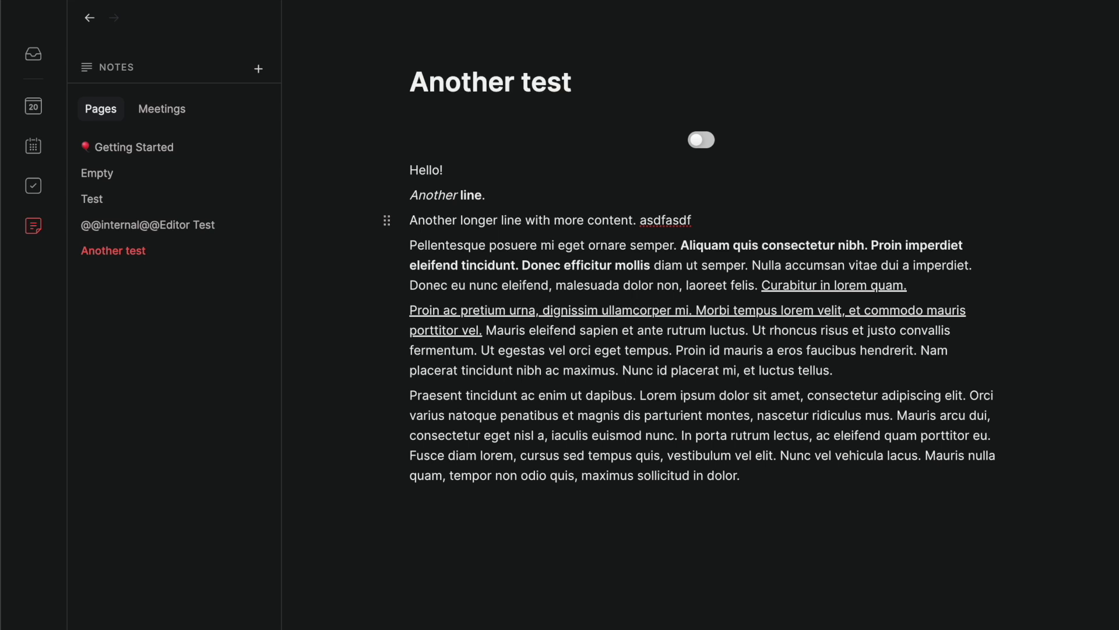
{"action": "key", "text": "BackSpace"}
{"action": "key", "text": "BackSpace"}
{"action": "key", "text": "BackSpace"}
{"action": "key", "text": "BackSpace"}
{"action": "key", "text": "BackSpace"}
{"action": "key", "text": "BackSpace"}
{"action": "key", "text": "BackSpace"}
{"action": "key", "text": "BackSpace"}
{"action": "key", "text": "BackSpace"}
Make the word "Another" bold at the start of the third line and turn the editor toggle on.
{"action": "double_click", "coordinate": [443, 219]}
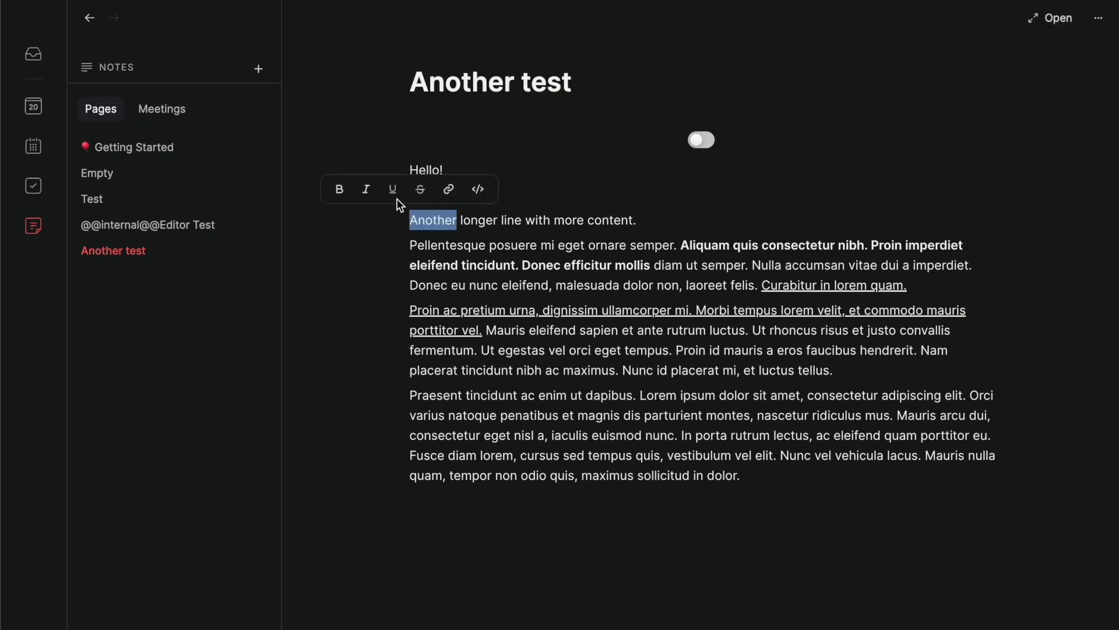
{"action": "left_click", "coordinate": [340, 188]}
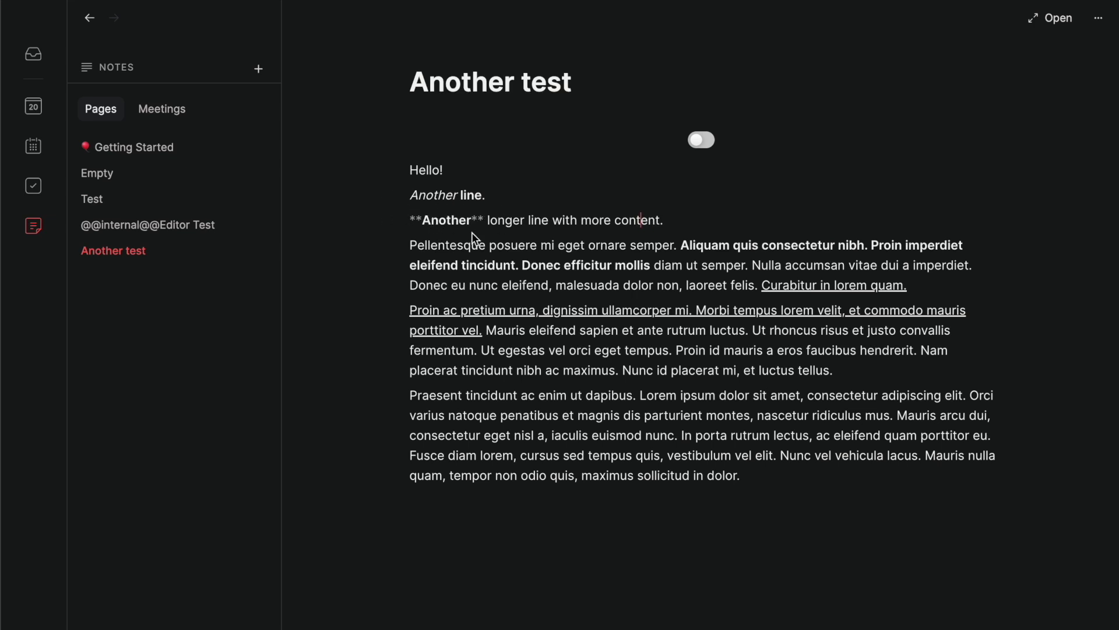
{"action": "left_click", "coordinate": [708, 144]}
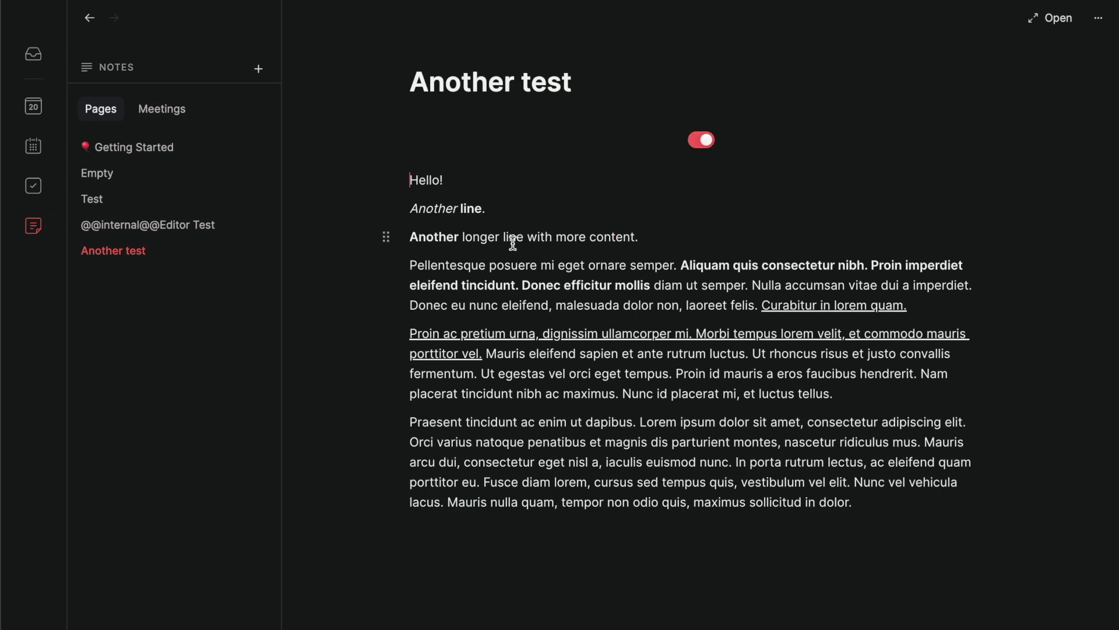
Try switching bold and italic on and off for the word "Another" at the start of the third line.
{"action": "double_click", "coordinate": [416, 237]}
{"action": "left_click", "coordinate": [362, 202]}
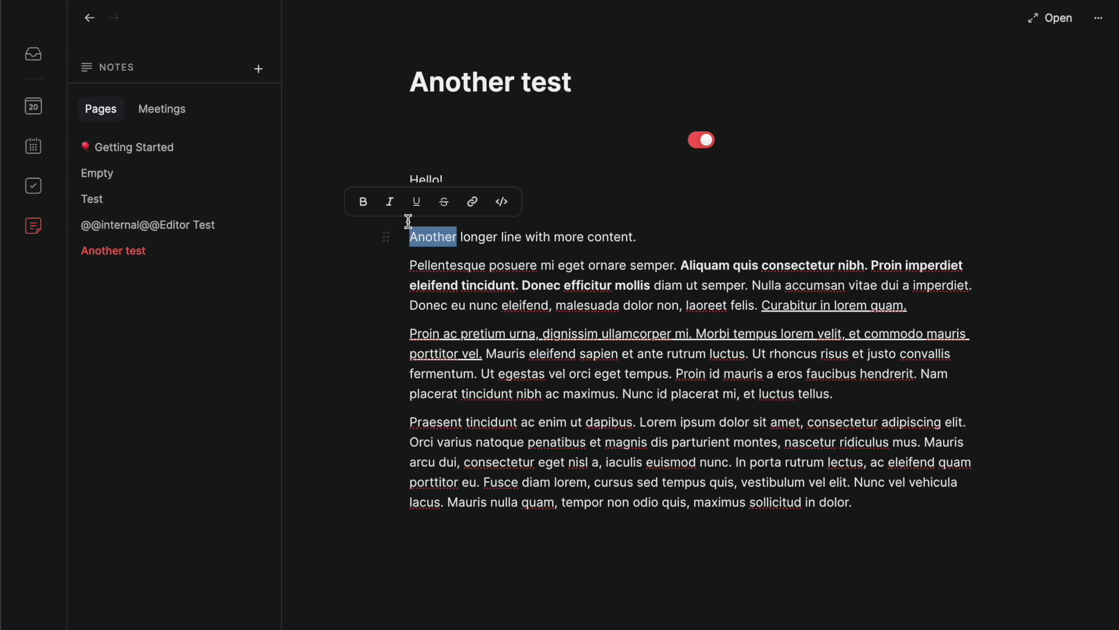
{"action": "left_click", "coordinate": [389, 202]}
{"action": "left_click", "coordinate": [363, 202]}
{"action": "left_click", "coordinate": [390, 202]}
{"action": "left_click", "coordinate": [360, 201]}
{"action": "key", "text": "ctrl+b"}
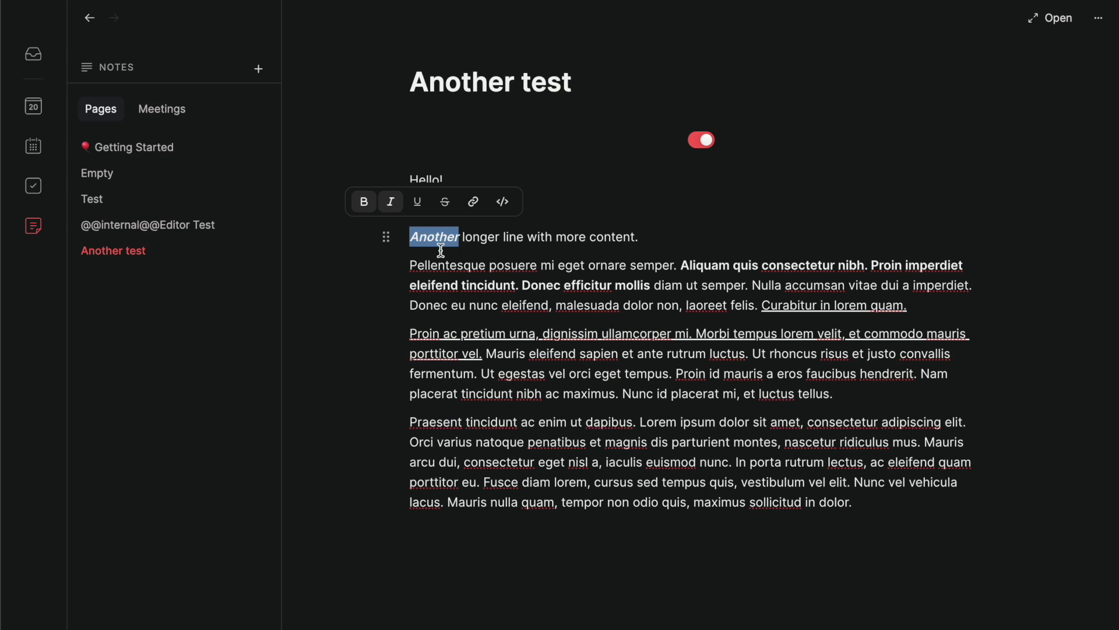
{"action": "left_click", "coordinate": [365, 202]}
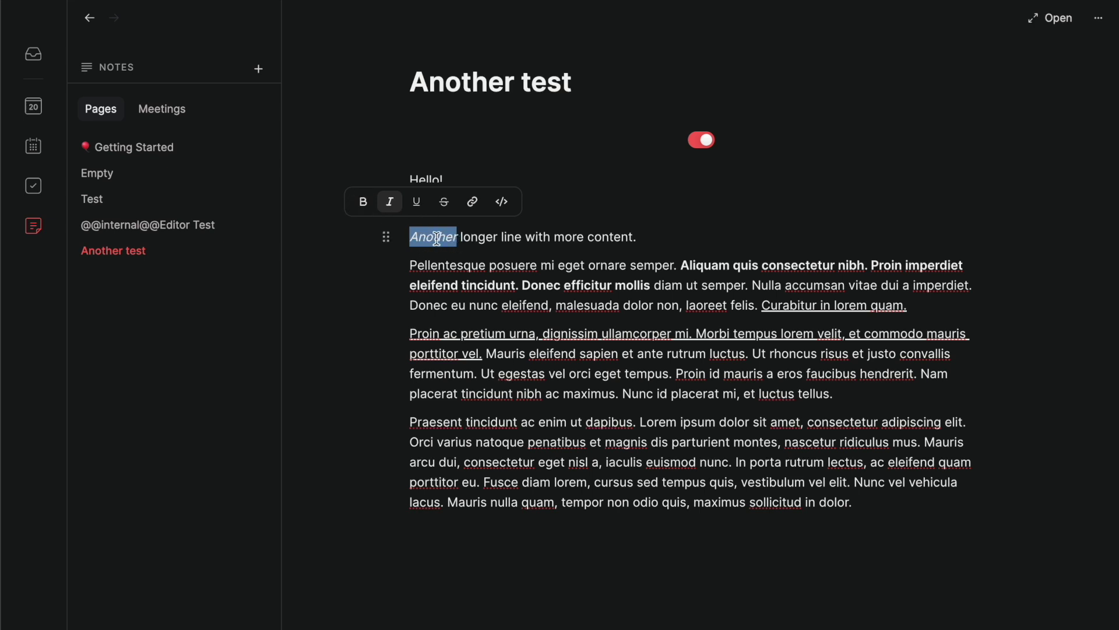
{"action": "left_click", "coordinate": [392, 205]}
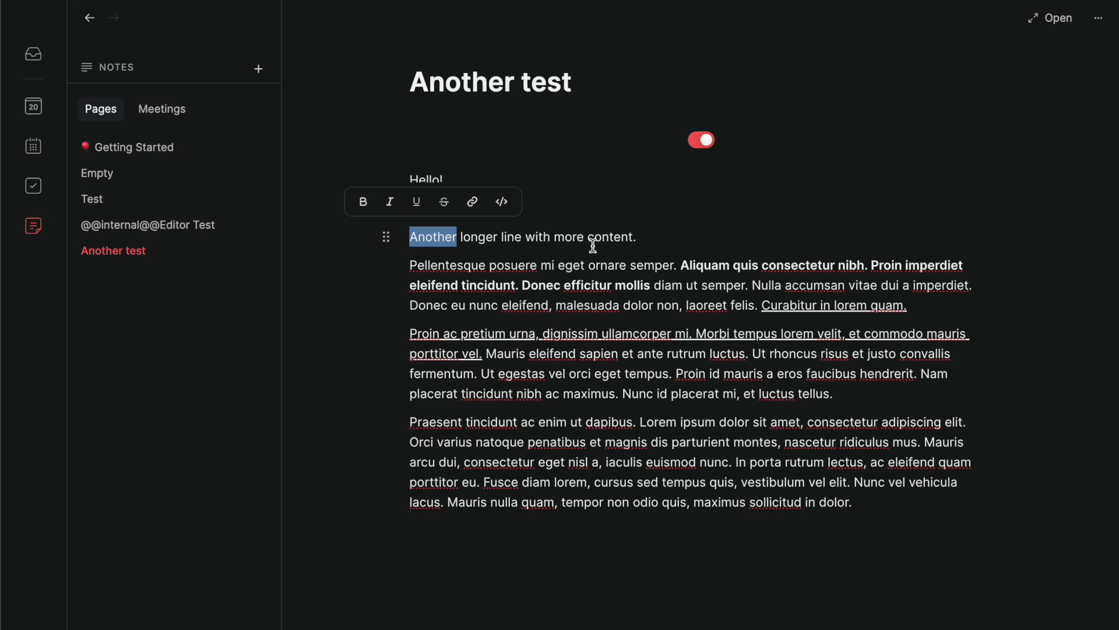
Make the third line's first word bold without italic and place the cursor at the end of that line.
{"action": "key", "text": "ctrl+i"}
{"action": "key", "text": "ctrl+b"}
{"action": "key", "text": "ctrl+i"}
{"action": "left_click", "coordinate": [642, 236]}
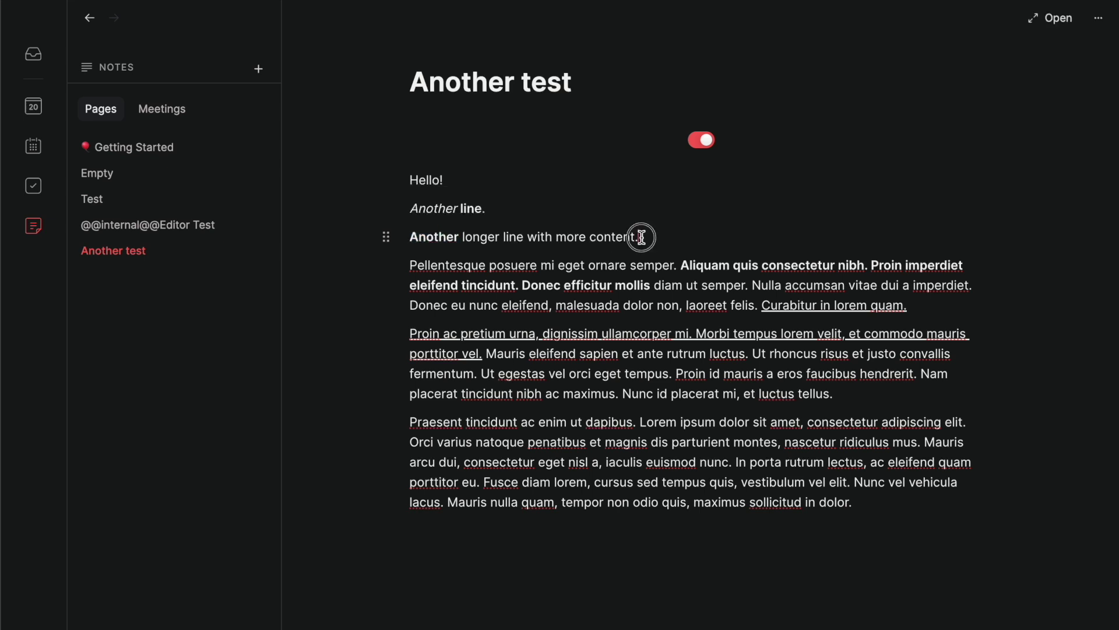
Add "Adding content" at the end of the third line, delete it, and undo and redo the deletion.
{"action": "type", "text": "Adding content"}
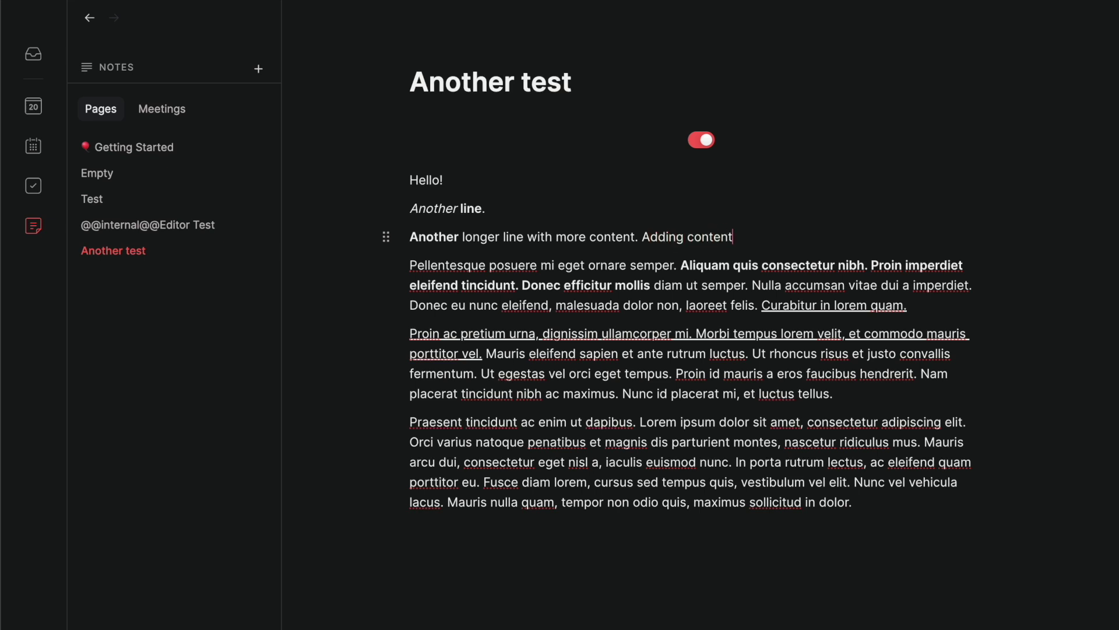
{"action": "key", "text": "BackSpace"}
{"action": "key", "text": "BackSpace"}
{"action": "key", "text": "BackSpace"}
{"action": "key", "text": "BackSpace"}
{"action": "key", "text": "BackSpace"}
{"action": "key", "text": "BackSpace"}
{"action": "key", "text": "BackSpace"}
{"action": "key", "text": "BackSpace"}
{"action": "key", "text": "BackSpace"}
{"action": "key", "text": "BackSpace"}
{"action": "key", "text": "BackSpace"}
{"action": "key", "text": "BackSpace"}
{"action": "key", "text": "BackSpace"}
{"action": "key", "text": "BackSpace"}
{"action": "key", "text": "BackSpace"}
{"action": "key", "text": "ctrl+z"}
{"action": "key", "text": "ctrl+shift+z"}
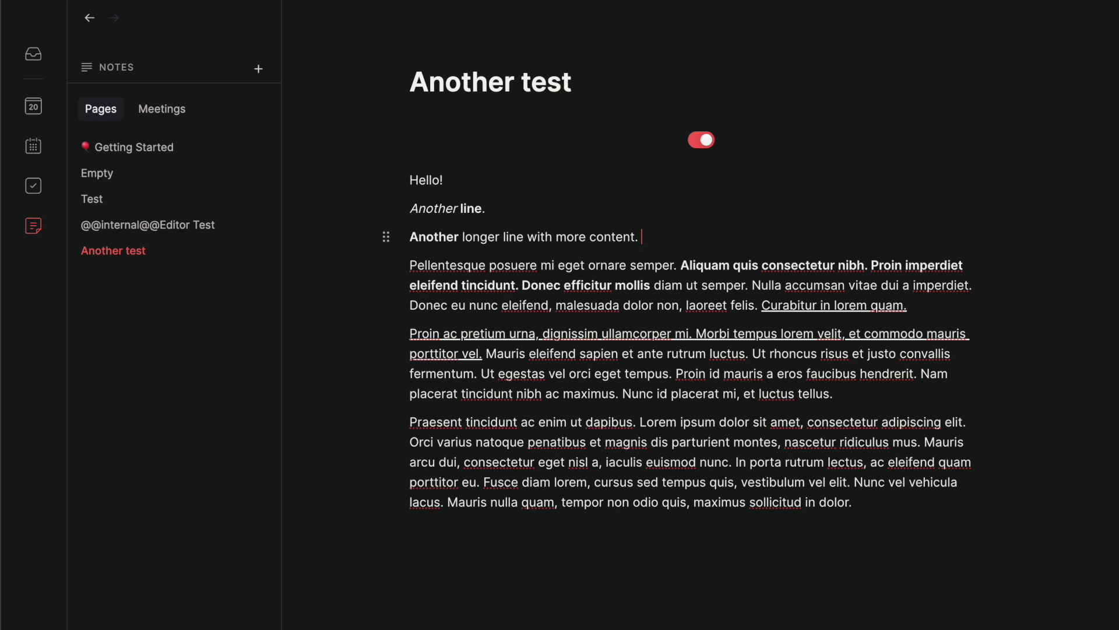
Delete the "Pellentesque posuere" paragraph and add a new line "qwer qwer" in its place.
{"action": "left_click", "coordinate": [431, 266]}
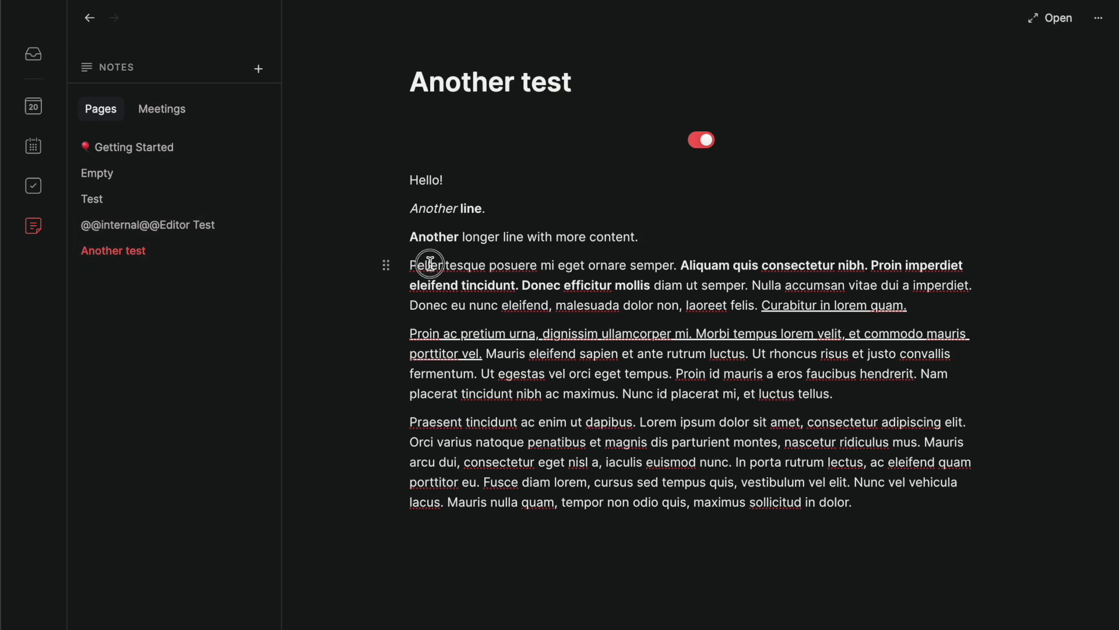
{"action": "left_click", "coordinate": [387, 269]}
{"action": "key", "text": "BackSpace"}
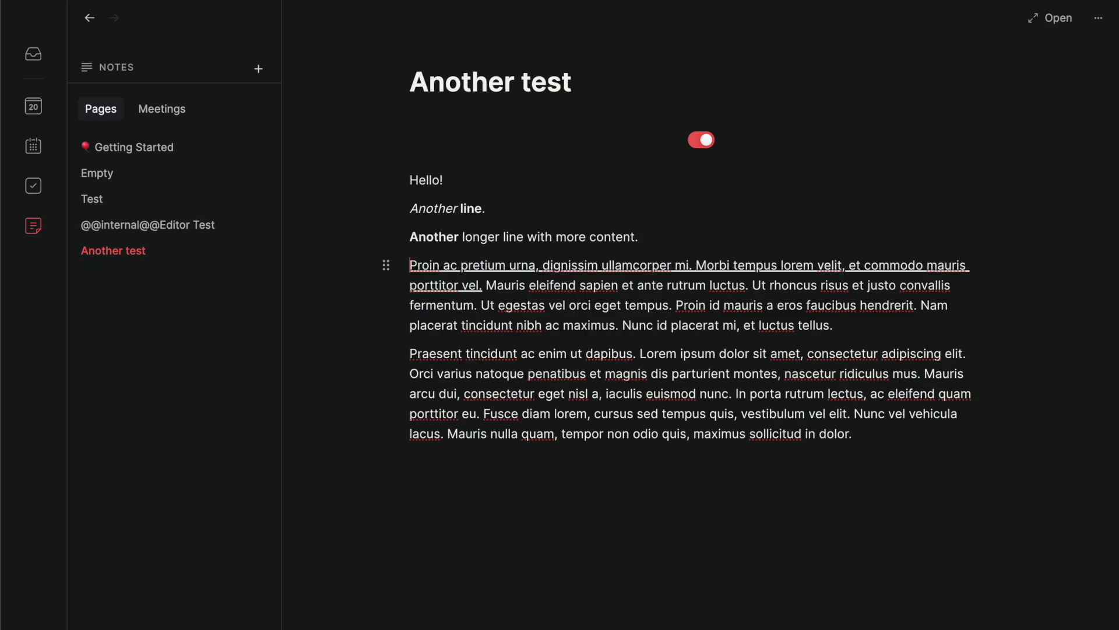
{"action": "key", "text": "Return"}
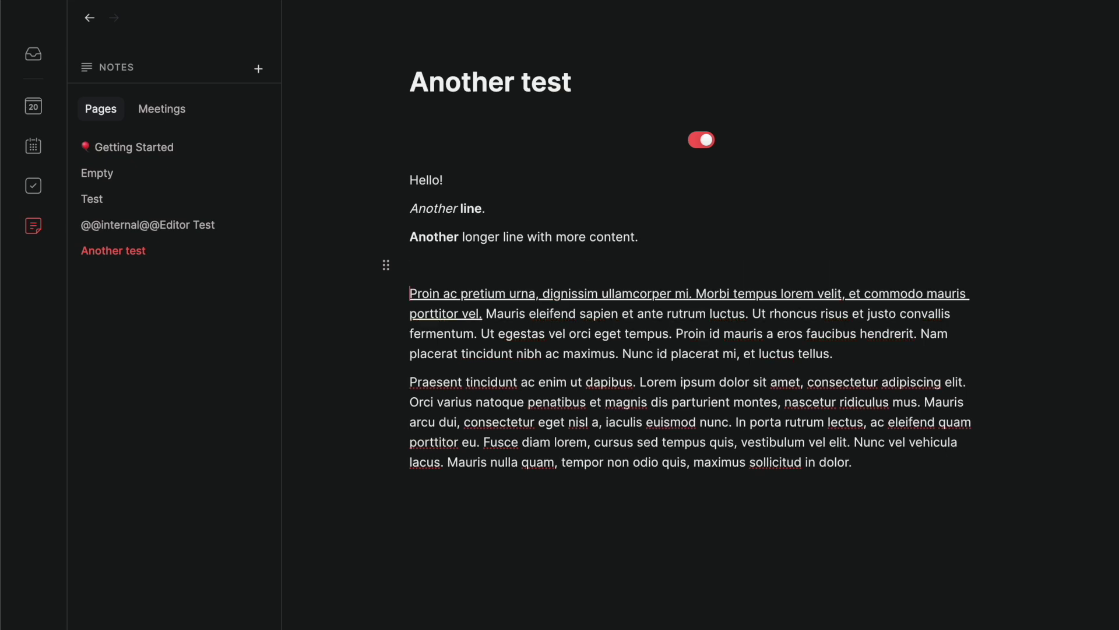
{"action": "type", "text": "qwer qwer"}
Undo the new "qwer qwer" line and the paragraph deletion, and redo both changes.
{"action": "key", "text": "ctrl+z"}
{"action": "key", "text": "ctrl+z"}
{"action": "key", "text": "ctrl+z"}
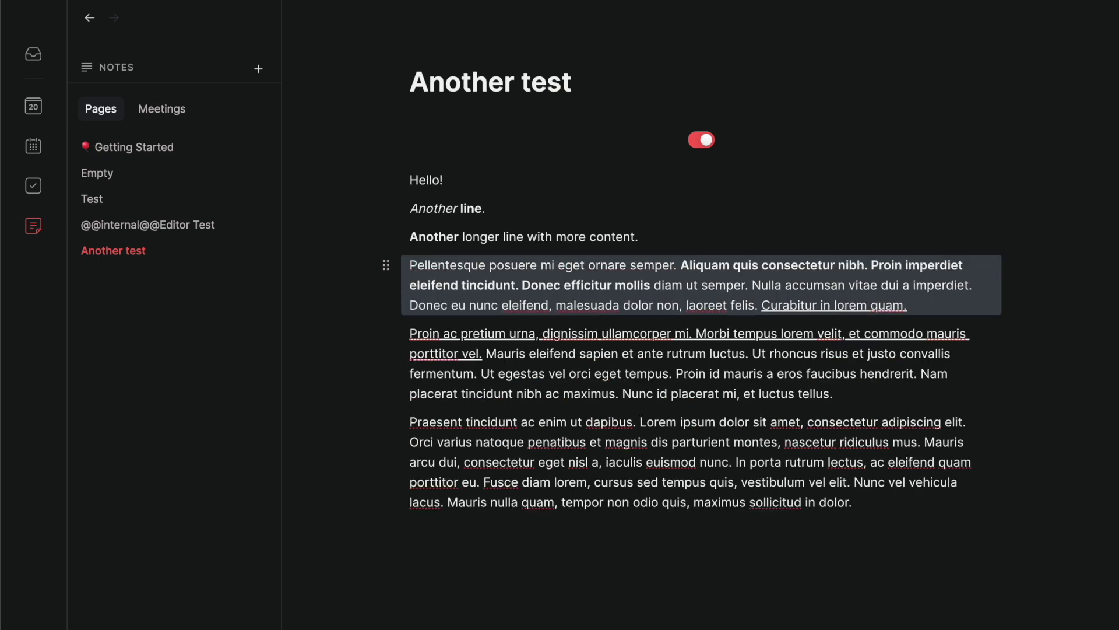
{"action": "key", "text": "ctrl+shift+z"}
{"action": "key", "text": "ctrl+shift+z"}
{"action": "key", "text": "ctrl+shift+z"}
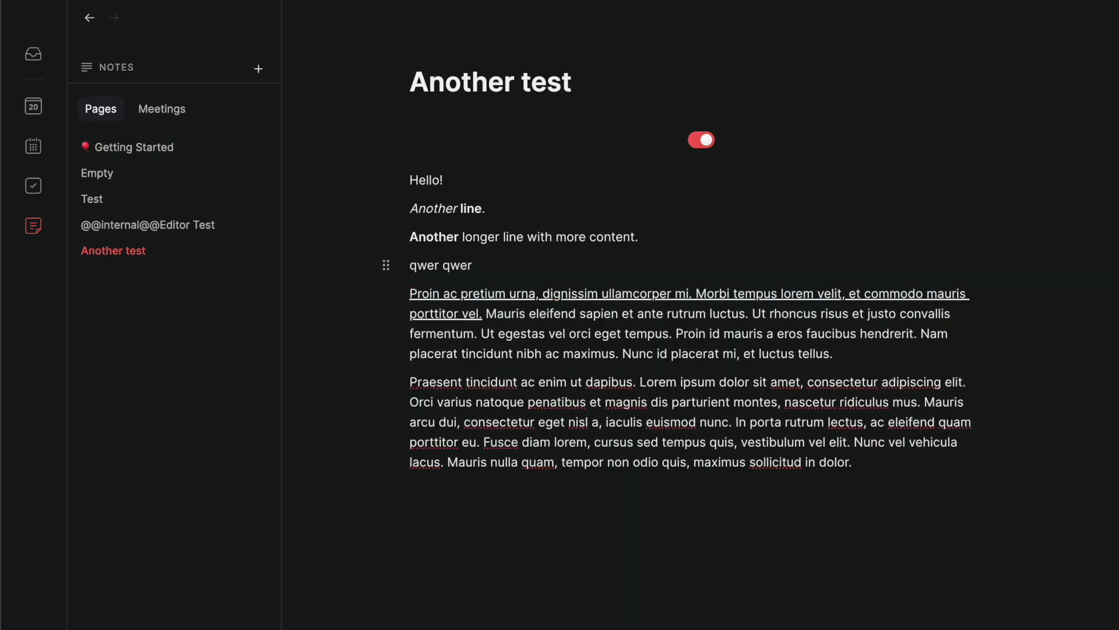
Reinsert the "Pellentesque posuere" paragraph below the "qwer qwer" line and delete the "qwer qwer" line.
{"action": "key", "text": "Return"}
{"action": "type", "text": "Pellentesque posuere mi eget ornare semper. Aliquam quis consectetur nibh. Proin imperdiet eleifend tincidunt. Donec efficitur mollis diam ut semper. Nulla accumsan vitae dui a imperdiet. Donec eu nunc eleifend, malesuada dolor non, laoreet felis. Curabitur in lorem quam."}
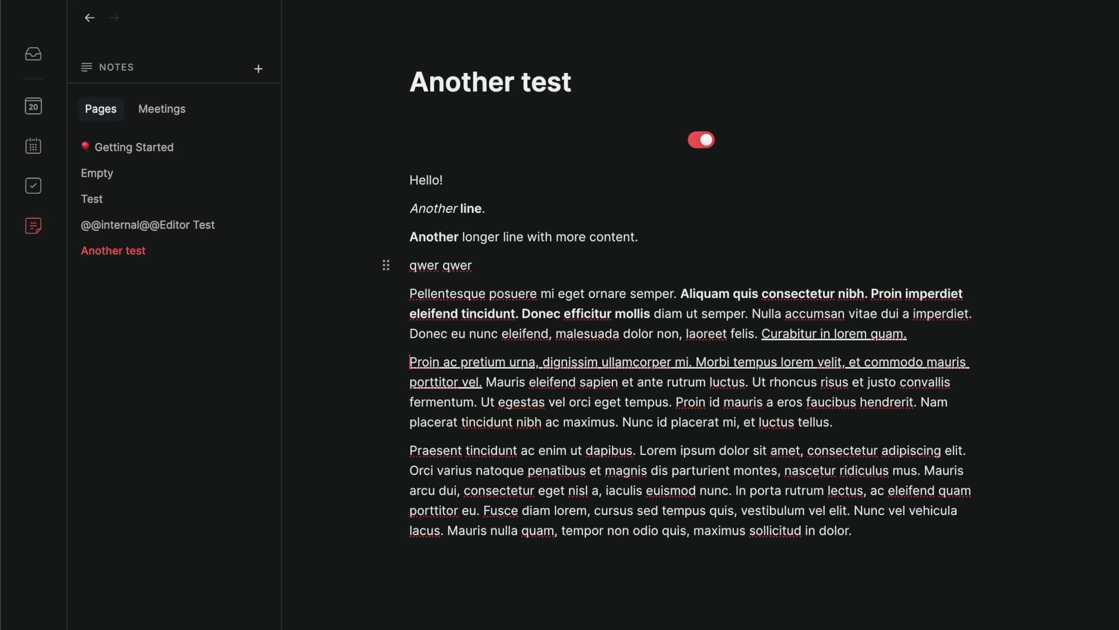
{"action": "left_click", "coordinate": [495, 272]}
{"action": "key", "text": "ctrl+BackSpace"}
{"action": "key", "text": "ctrl+BackSpace"}
{"action": "key", "text": "BackSpace"}
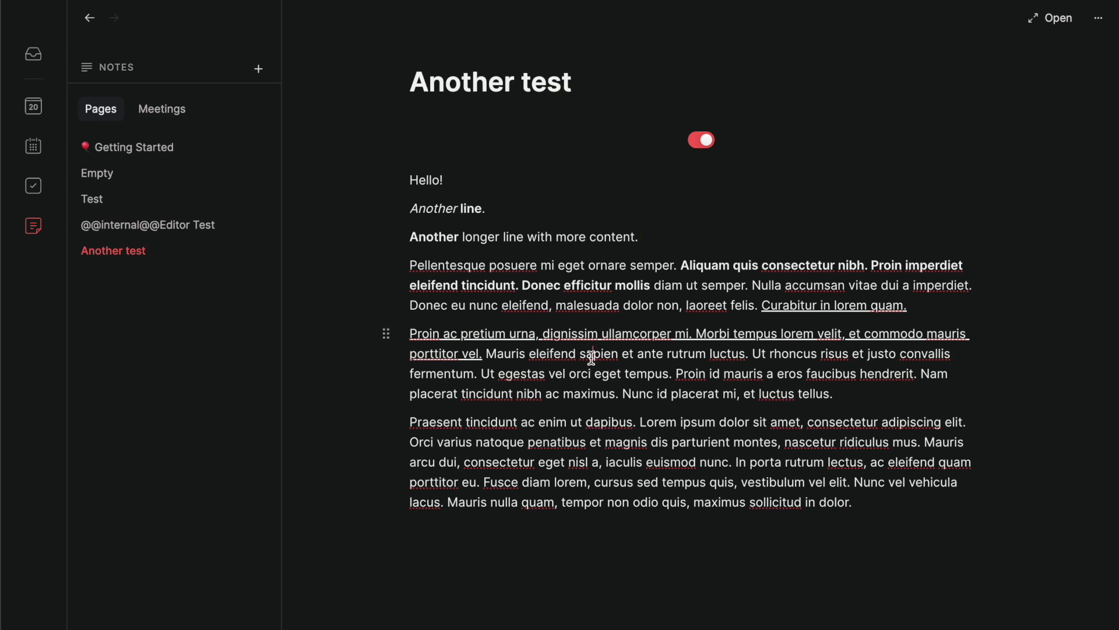
Delete the text from "diam ut semper" through "penatibus et magnis" across three paragraphs and undo it, twice.
{"action": "left_click_drag", "start_coordinate": [654, 289], "coordinate": [647, 448]}
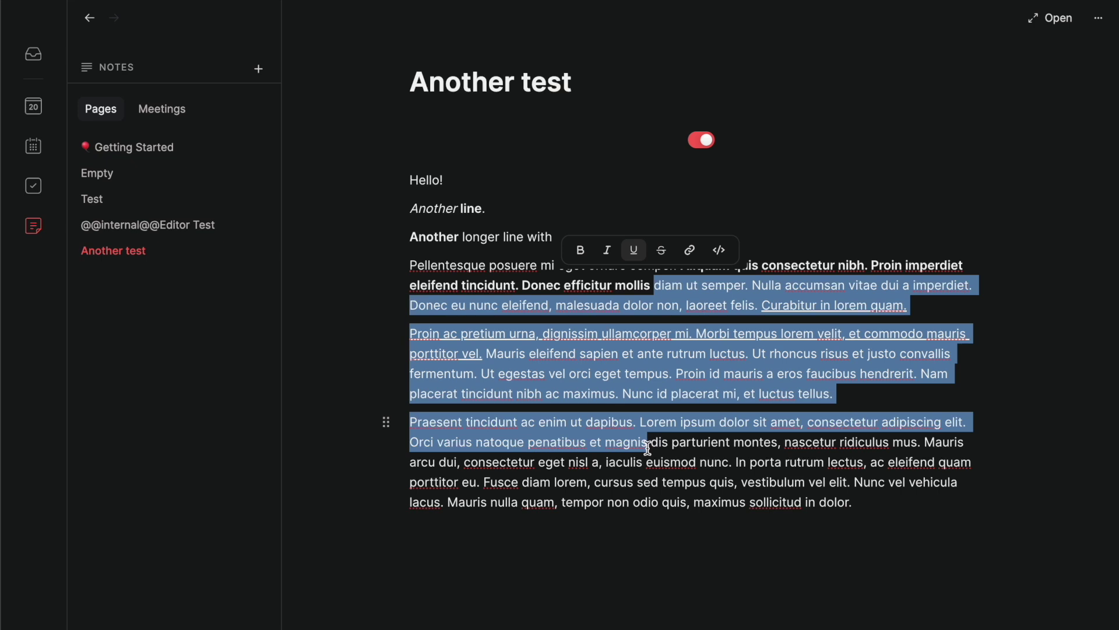
{"action": "key", "text": "BackSpace"}
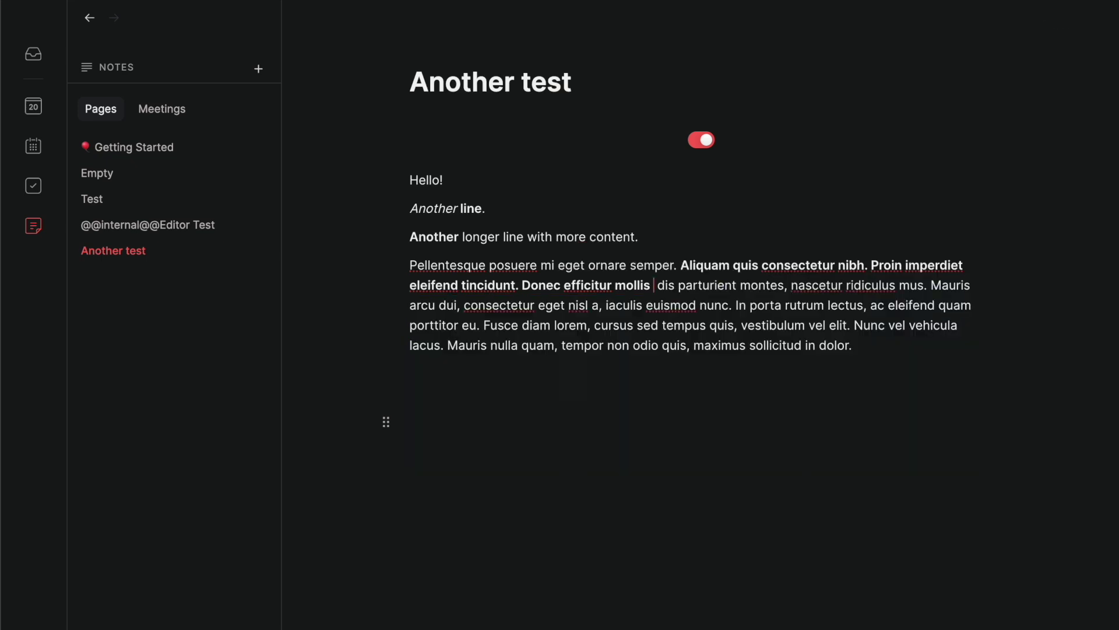
{"action": "key", "text": "ctrl+z"}
{"action": "key", "text": "BackSpace"}
{"action": "key", "text": "ctrl+z"}
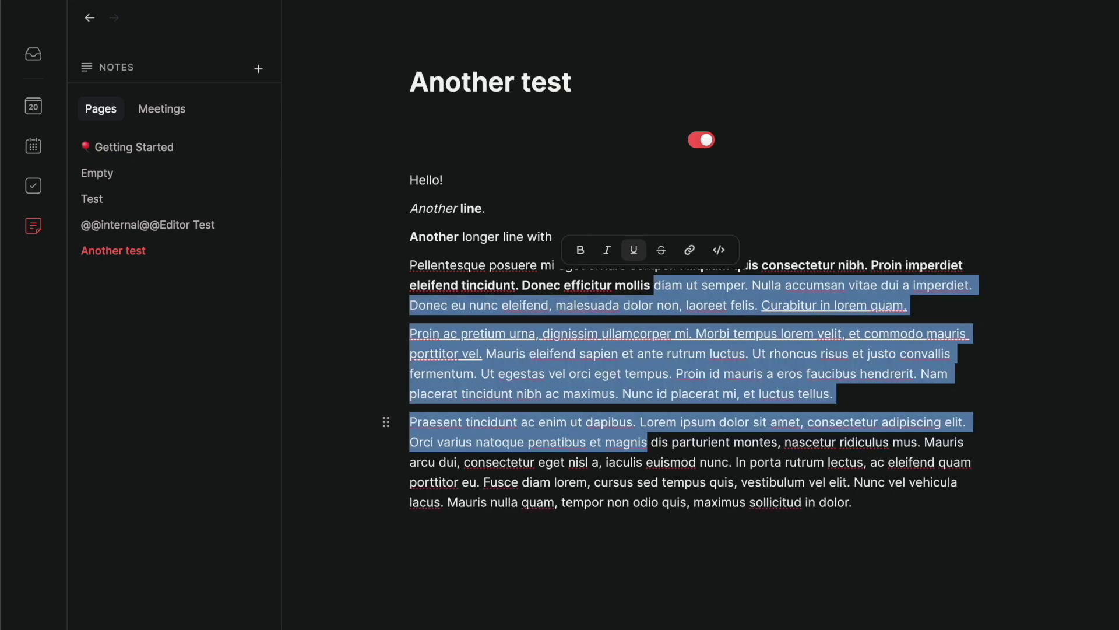
Delete the "Praesent tincidunt" paragraph and the "Proin ac pretium" paragraph one after the other.
{"action": "left_click", "coordinate": [646, 462]}
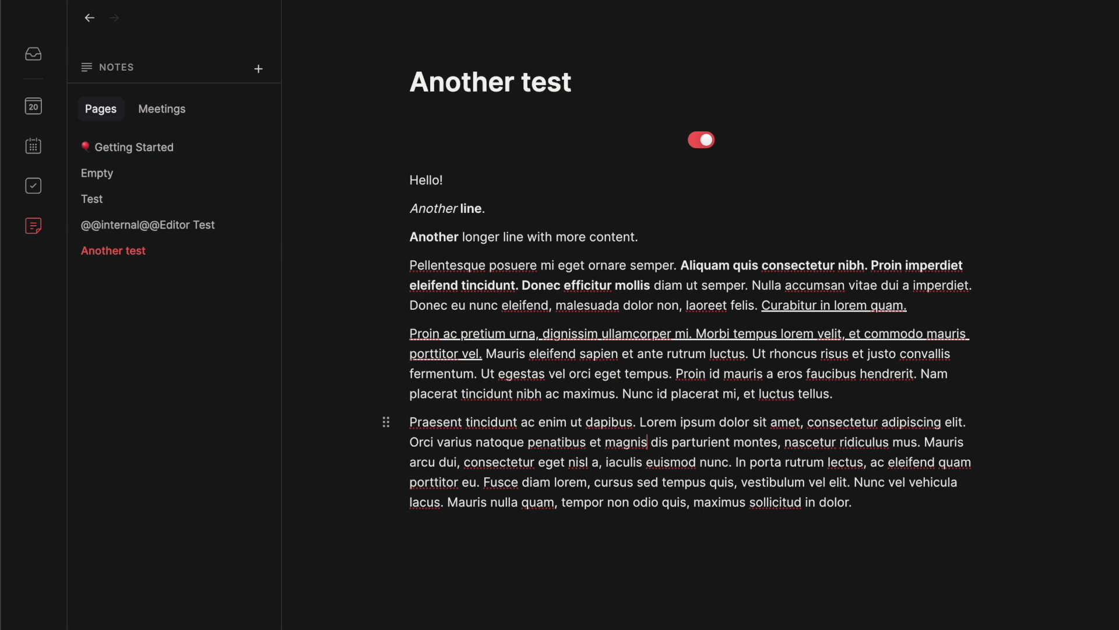
{"action": "left_click", "coordinate": [607, 448]}
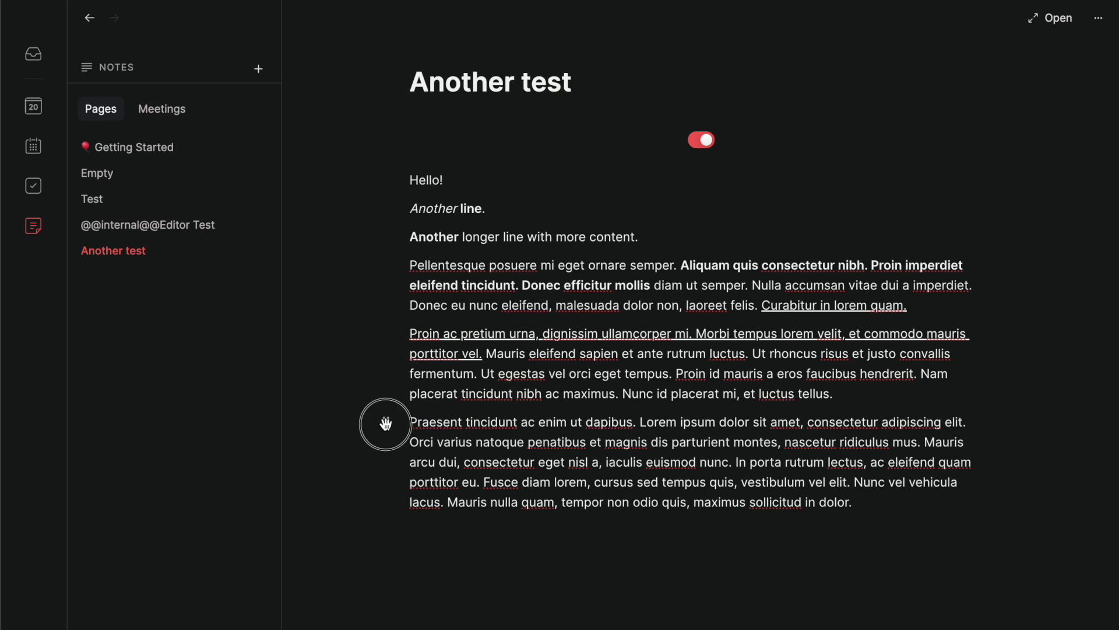
{"action": "triple_click", "coordinate": [455, 443]}
{"action": "key", "text": "BackSpace"}
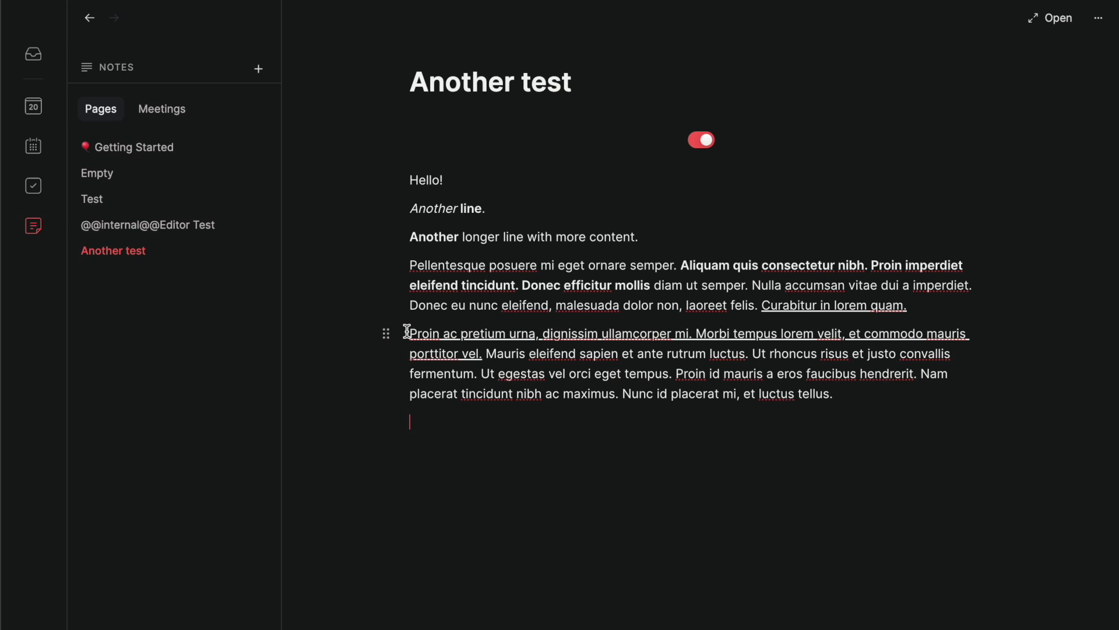
{"action": "left_click", "coordinate": [386, 334]}
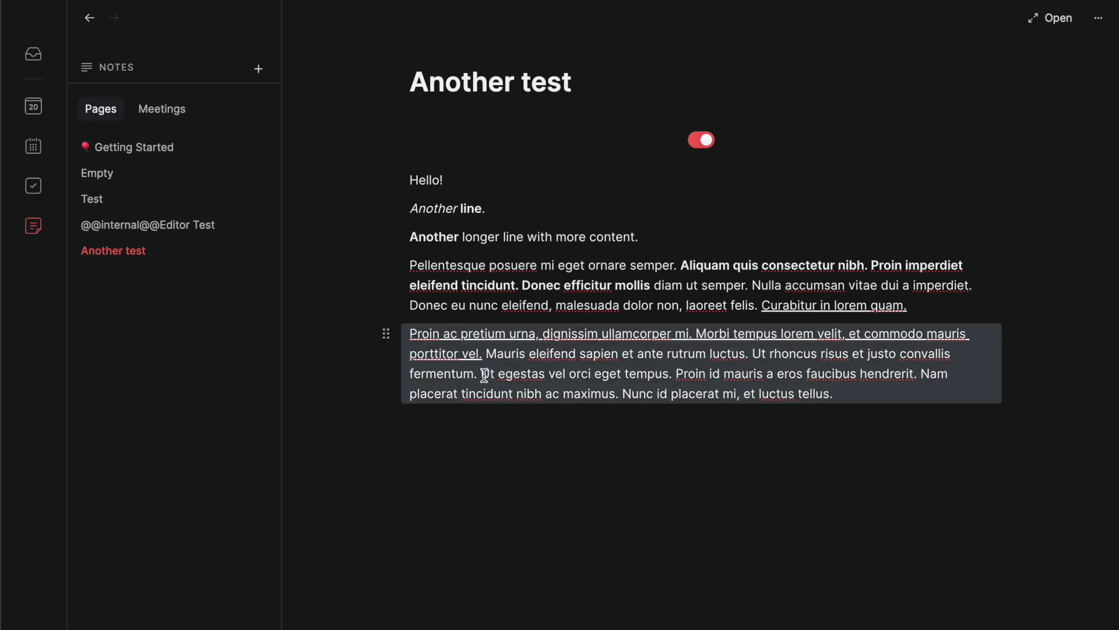
{"action": "key", "text": "BackSpace"}
Undo both paragraph deletions, redo them, and undo them again, clearing the block selection.
{"action": "key", "text": "ctrl+z"}
{"action": "key", "text": "ctrl+z"}
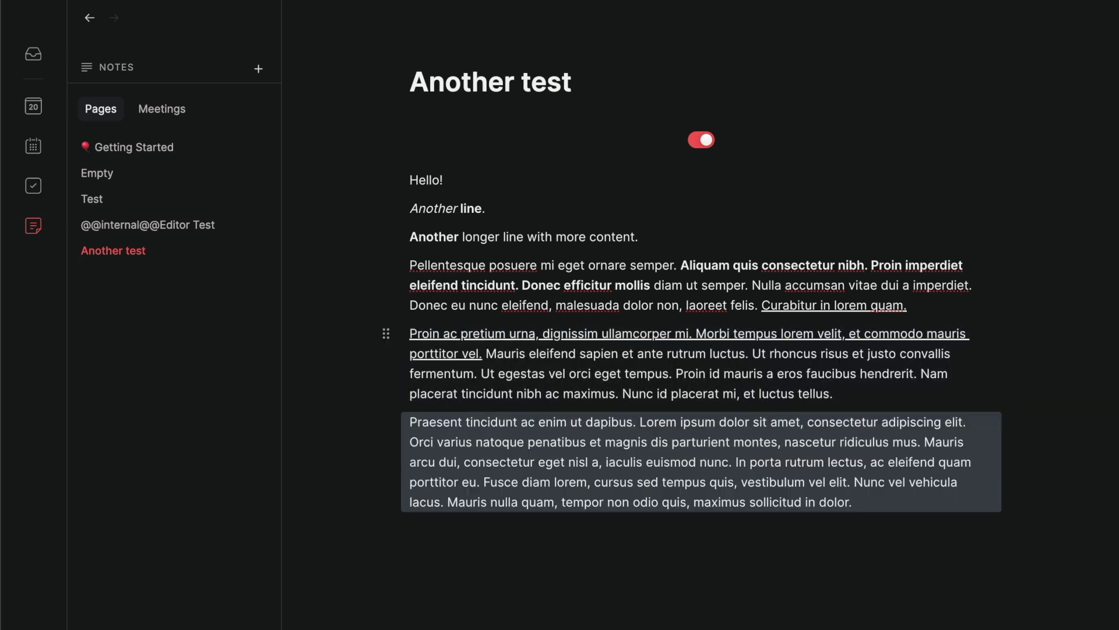
{"action": "key", "text": "ctrl+shift+z"}
{"action": "key", "text": "ctrl+shift+z"}
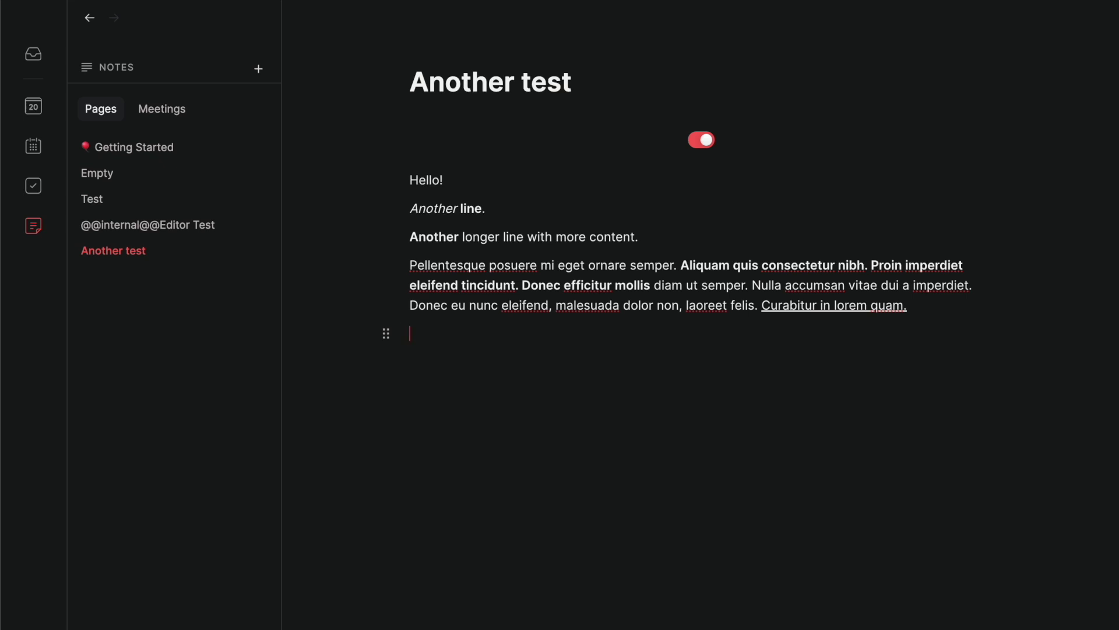
{"action": "key", "text": "ctrl+z"}
{"action": "key", "text": "ctrl+z"}
{"action": "left_click", "coordinate": [441, 393]}
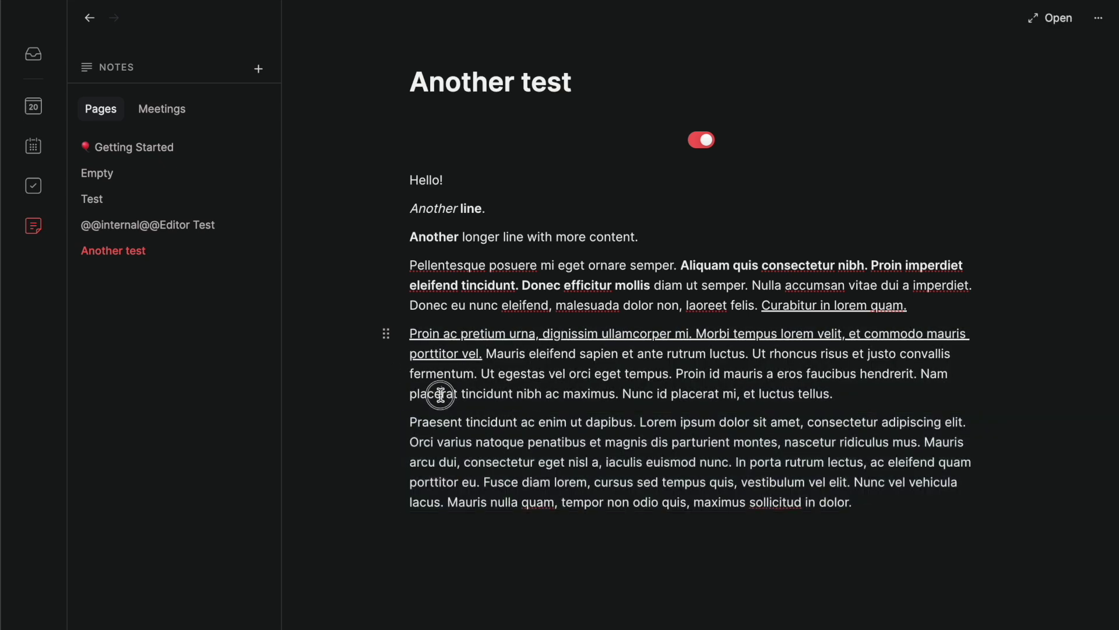
Move the "Proin ac pretium" paragraph below the "Praesent tincidunt" paragraph, and undo and redo the move repeatedly, ending on undo.
{"action": "left_click_drag", "start_coordinate": [386, 334], "coordinate": [467, 488]}
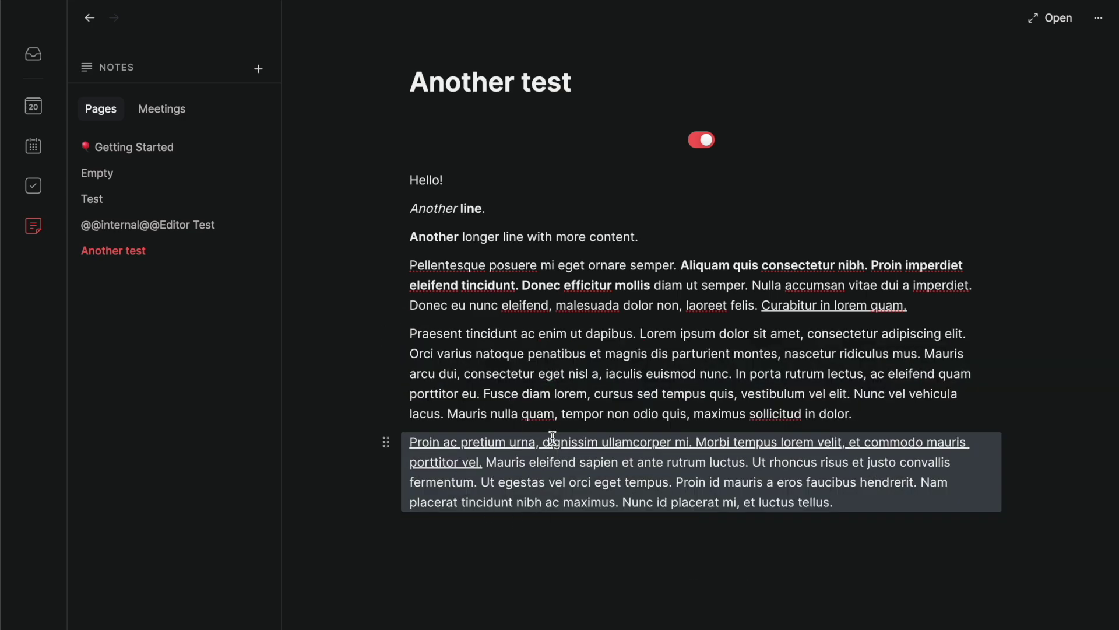
{"action": "key", "text": "ctrl+z"}
{"action": "key", "text": "ctrl+shift+z"}
{"action": "key", "text": "ctrl+z"}
{"action": "key", "text": "ctrl+shift+z"}
{"action": "key", "text": "ctrl+z"}
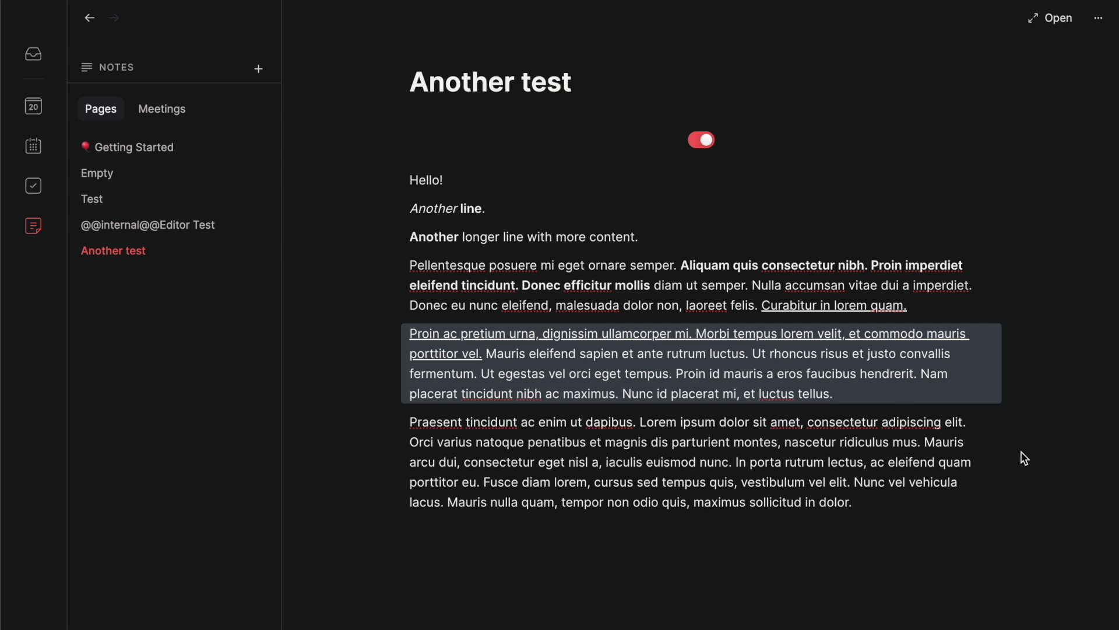
{"action": "left_click", "coordinate": [861, 493]}
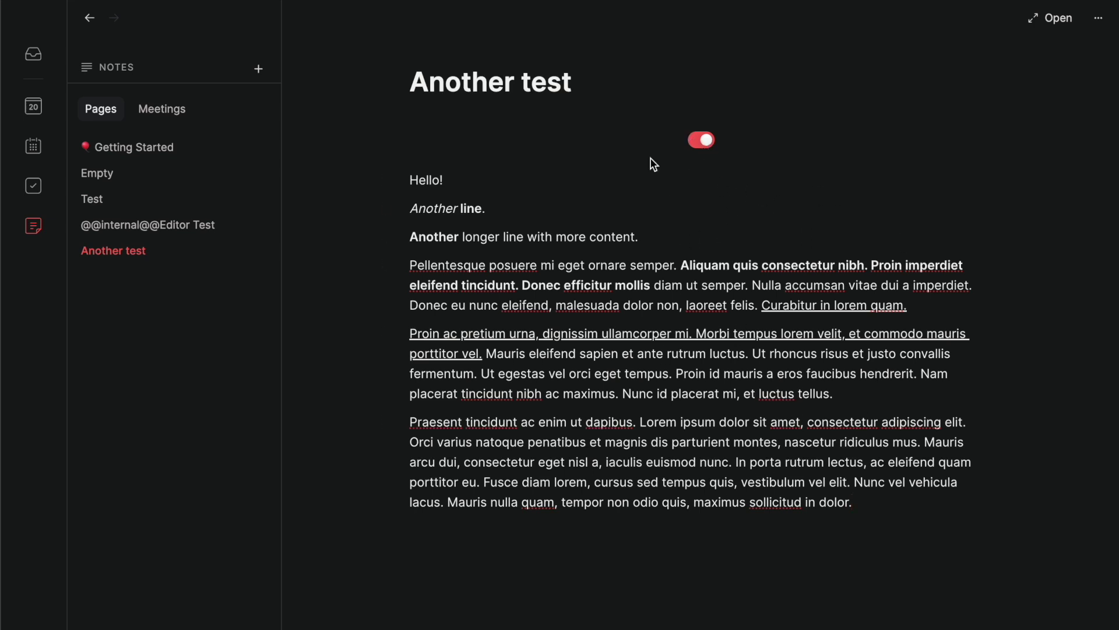
Switch the editor mode off and insert a big heading with the text "Heading" below the "Hello!" line.
{"action": "left_click", "coordinate": [706, 145]}
{"action": "left_click", "coordinate": [506, 170]}
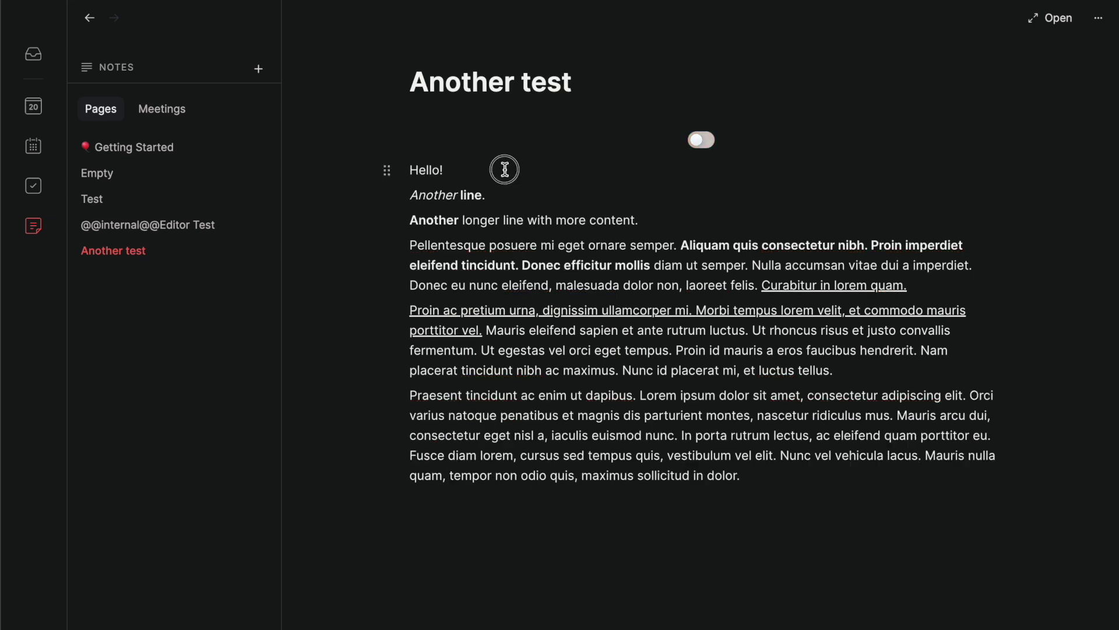
{"action": "key", "text": "Return"}
{"action": "type", "text": "/"}
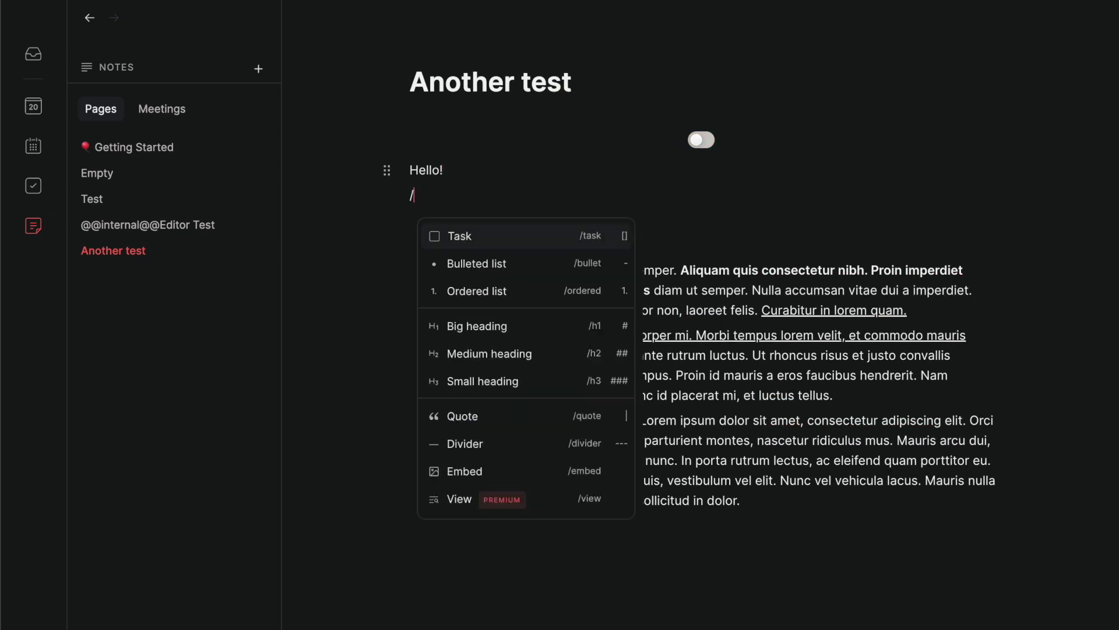
{"action": "key", "text": "Down"}
{"action": "key", "text": "Down"}
{"action": "key", "text": "Down"}
{"action": "key", "text": "Return"}
{"action": "type", "text": "Heading /"}
Enter "/asdf" after the "Heading" text as a slash command test and remove it.
{"action": "key", "text": "BackSpace"}
{"action": "type", "text": "/asdf"}
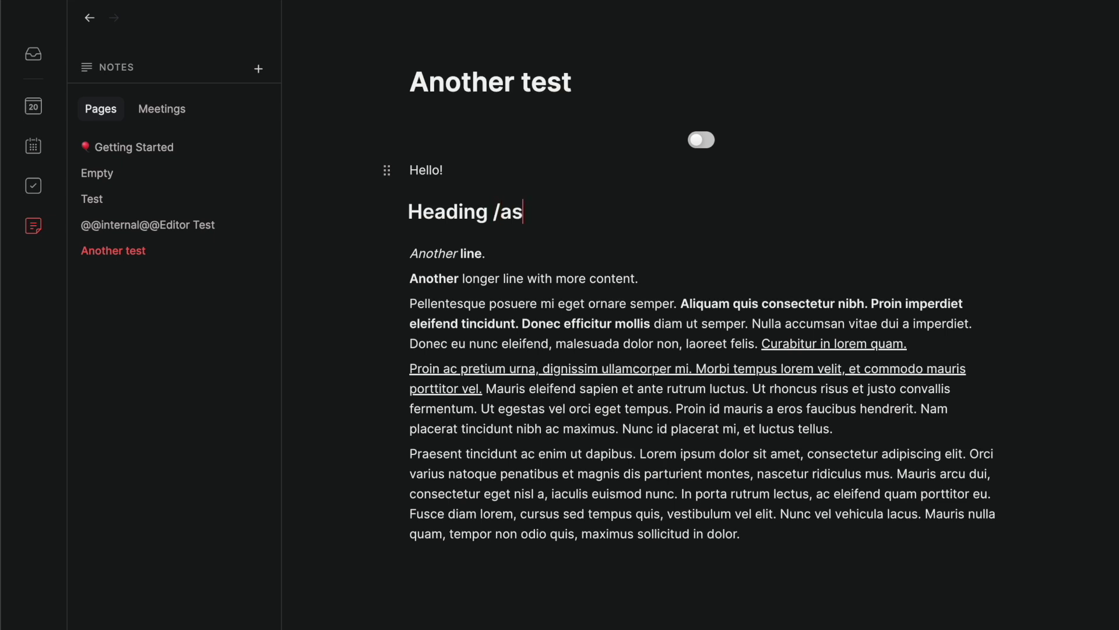
{"action": "key", "text": "BackSpace"}
{"action": "key", "text": "BackSpace"}
{"action": "key", "text": "BackSpace"}
{"action": "key", "text": "BackSpace"}
{"action": "key", "text": "BackSpace"}
{"action": "key", "text": "BackSpace"}
Switch the editor mode on and convert the "Heading" block to plain Text with the slash command.
{"action": "left_click", "coordinate": [702, 140]}
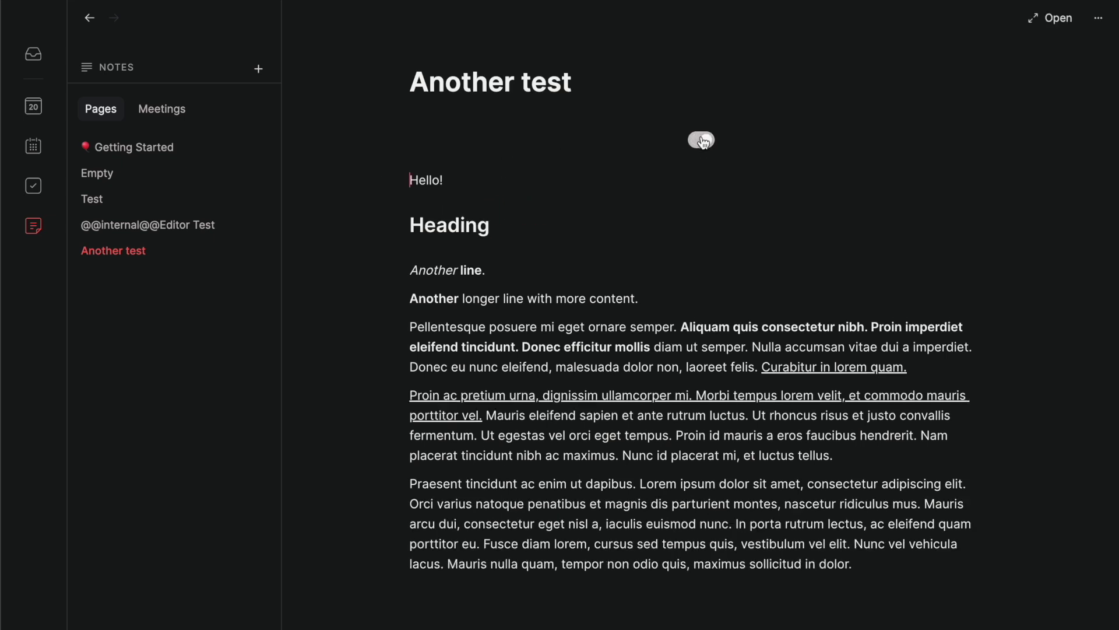
{"action": "type", "text": "/"}
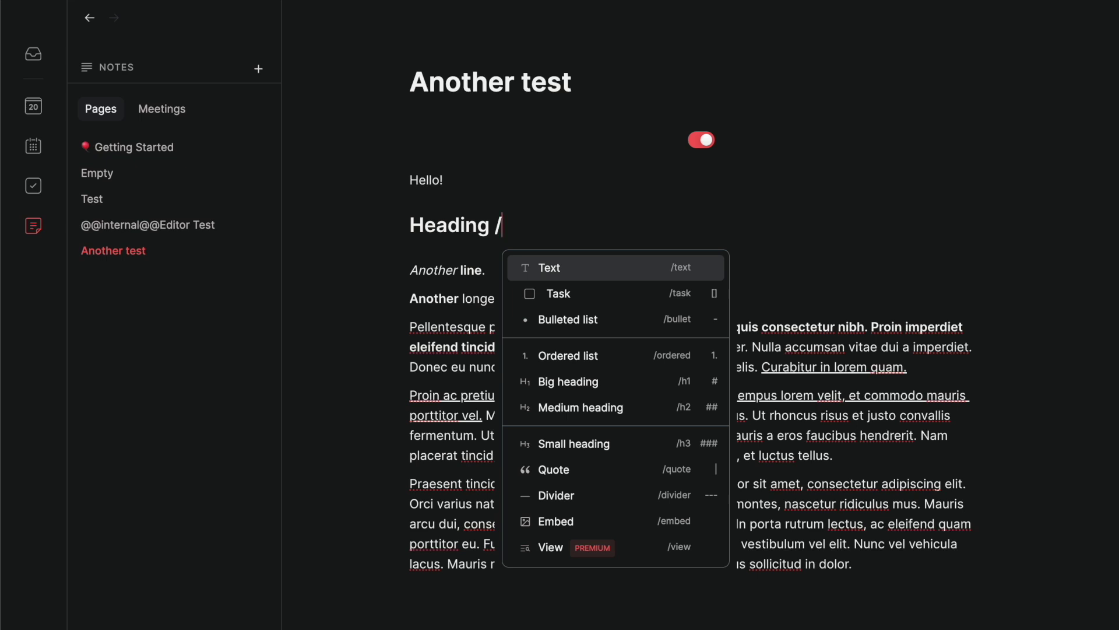
{"action": "key", "text": "Down"}
{"action": "key", "text": "Down"}
{"action": "key", "text": "Down"}
{"action": "key", "text": "Up"}
{"action": "key", "text": "Up"}
{"action": "key", "text": "Up"}
{"action": "key", "text": "Down"}
{"action": "key", "text": "Down"}
{"action": "key", "text": "Down"}
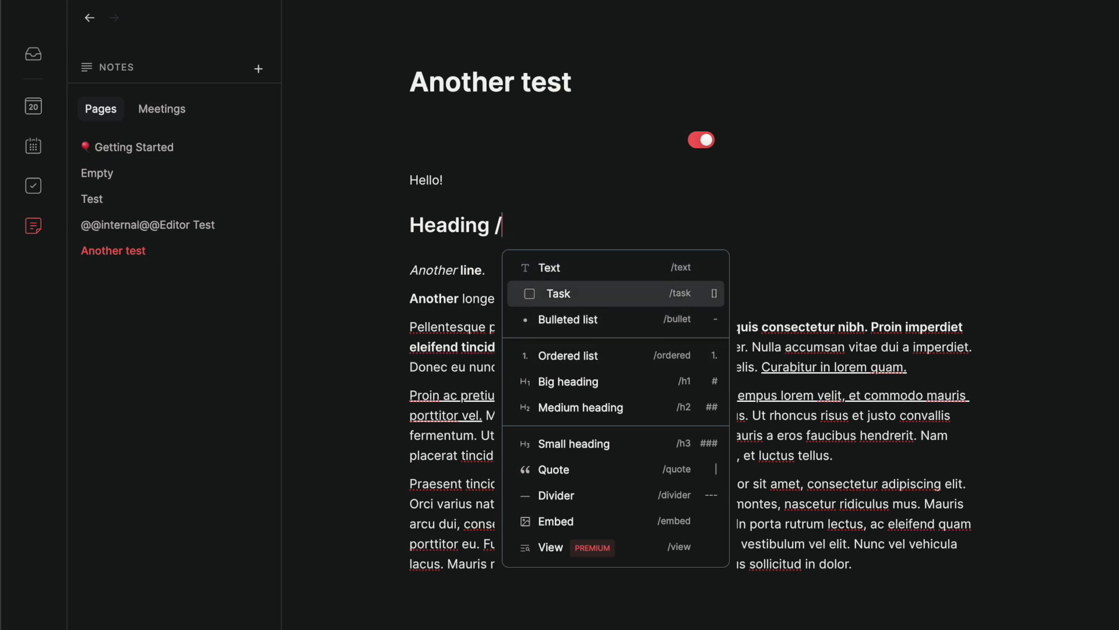
{"action": "key", "text": "Down"}
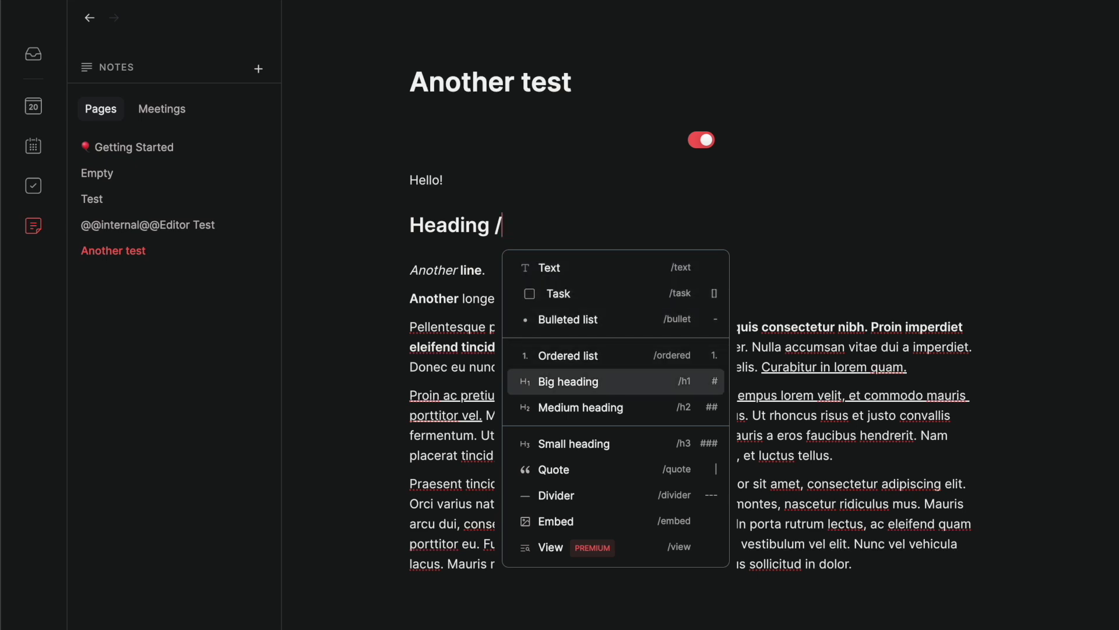
{"action": "key", "text": "Up"}
{"action": "key", "text": "Up"}
{"action": "key", "text": "Up"}
{"action": "key", "text": "Up"}
{"action": "key", "text": "Return"}
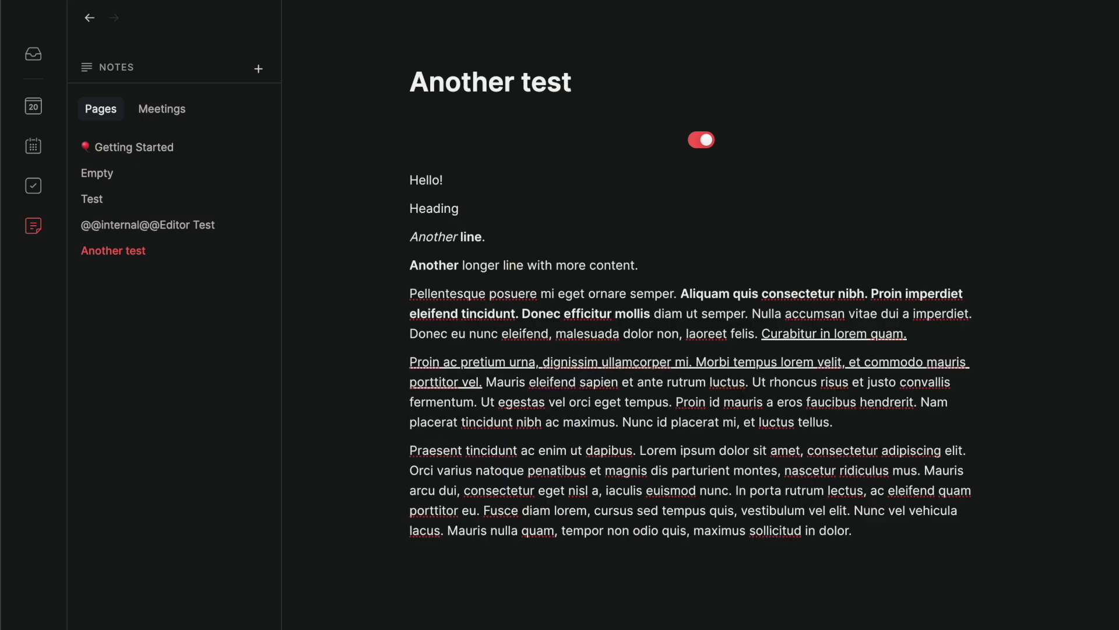
Convert the "Heading" line to a medium heading with a slash command filtered by "he".
{"action": "type", "text": "/he"}
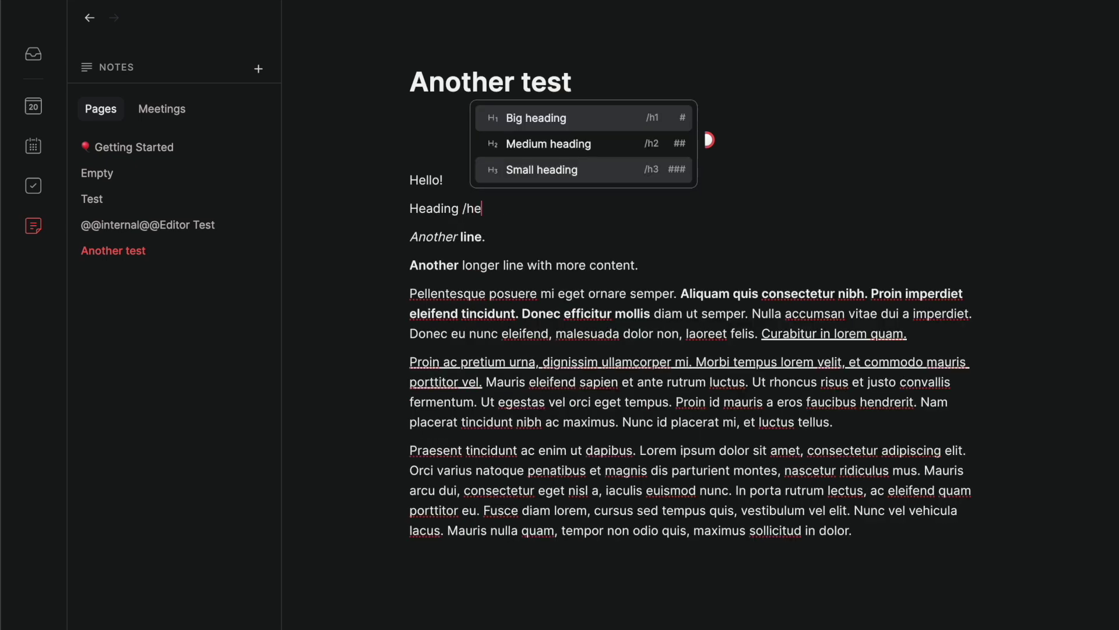
{"action": "key", "text": "Down"}
{"action": "key", "text": "Return"}
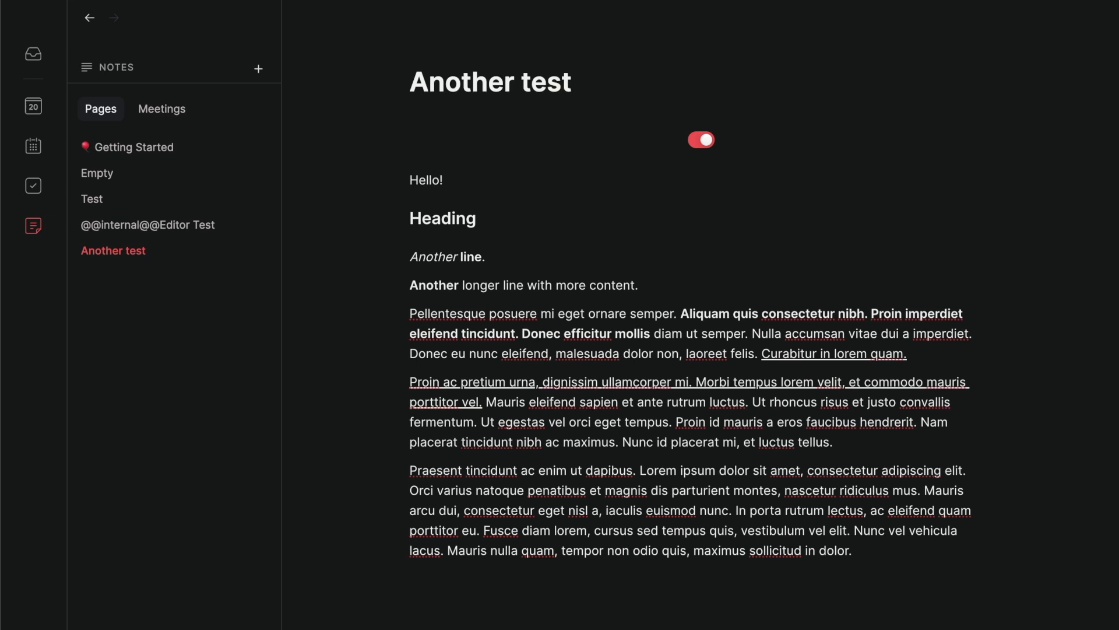
Insert a divider below the heading with the slash command, and delete it together with the empty line beneath it.
{"action": "type", "text": "/"}
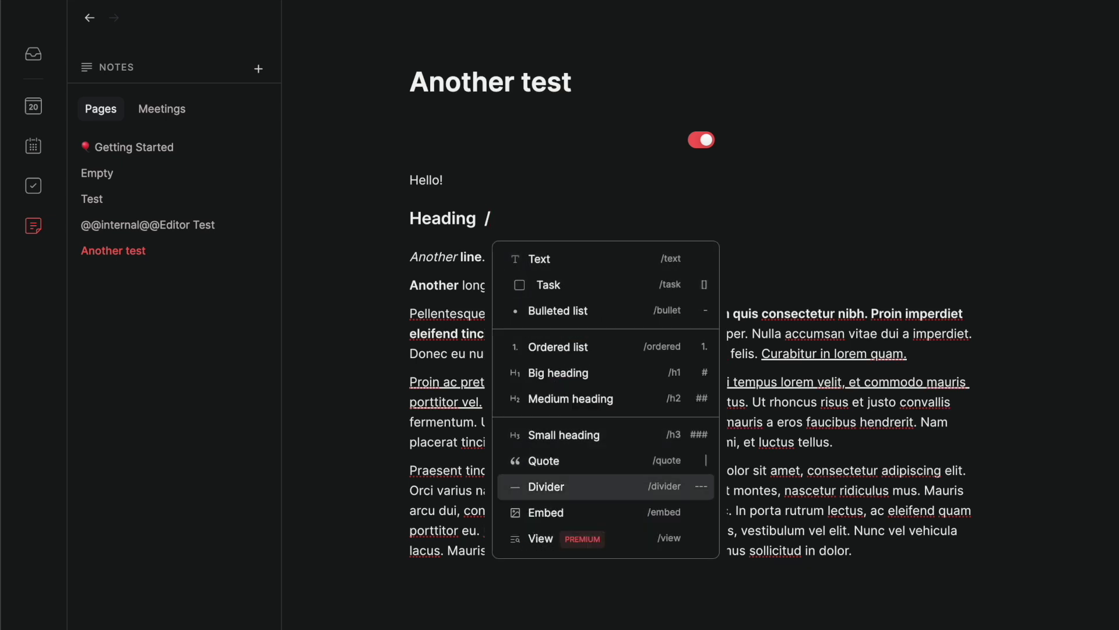
{"action": "key", "text": "Return"}
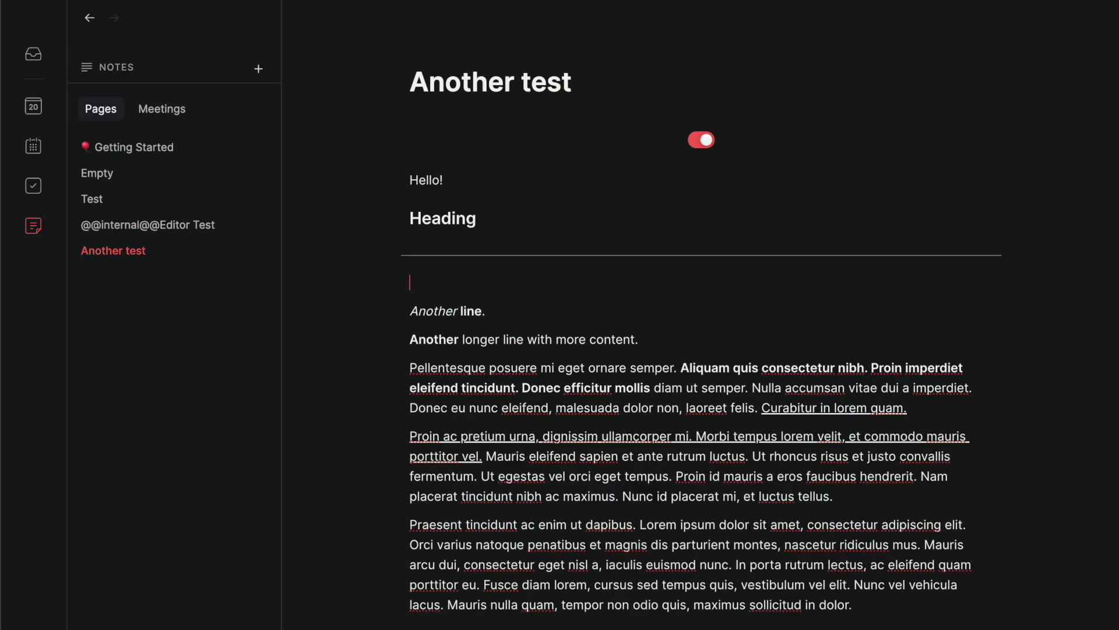
{"action": "key", "text": "BackSpace"}
{"action": "key", "text": "BackSpace"}
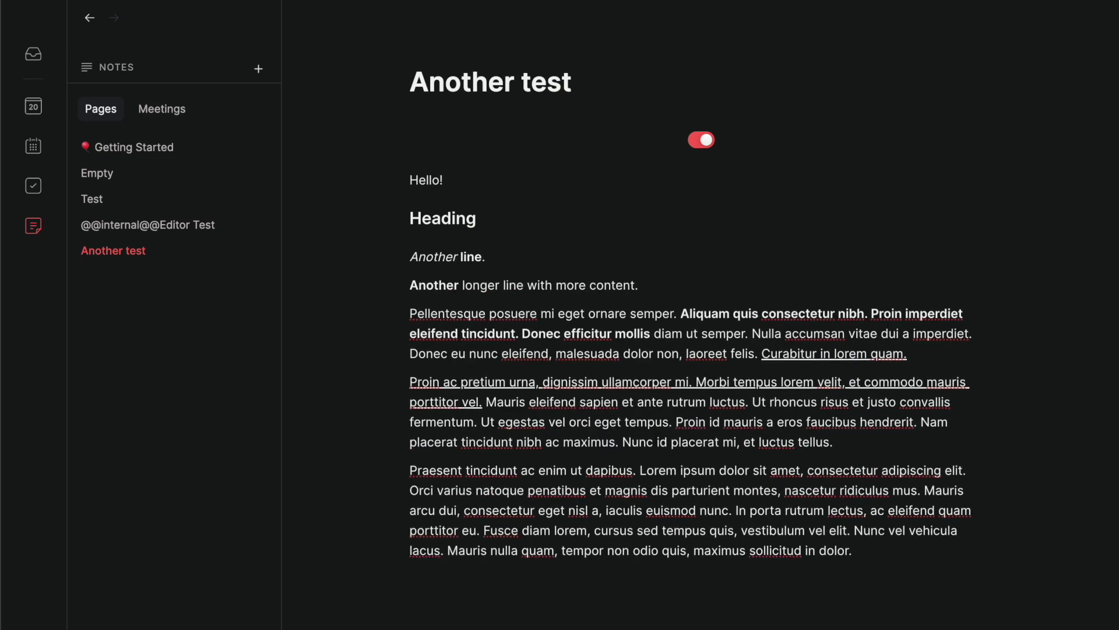
{"action": "key", "text": "BackSpace"}
Undo the divider changes and the medium heading conversion, back to plain "Heading" text.
{"action": "key", "text": "super+z"}
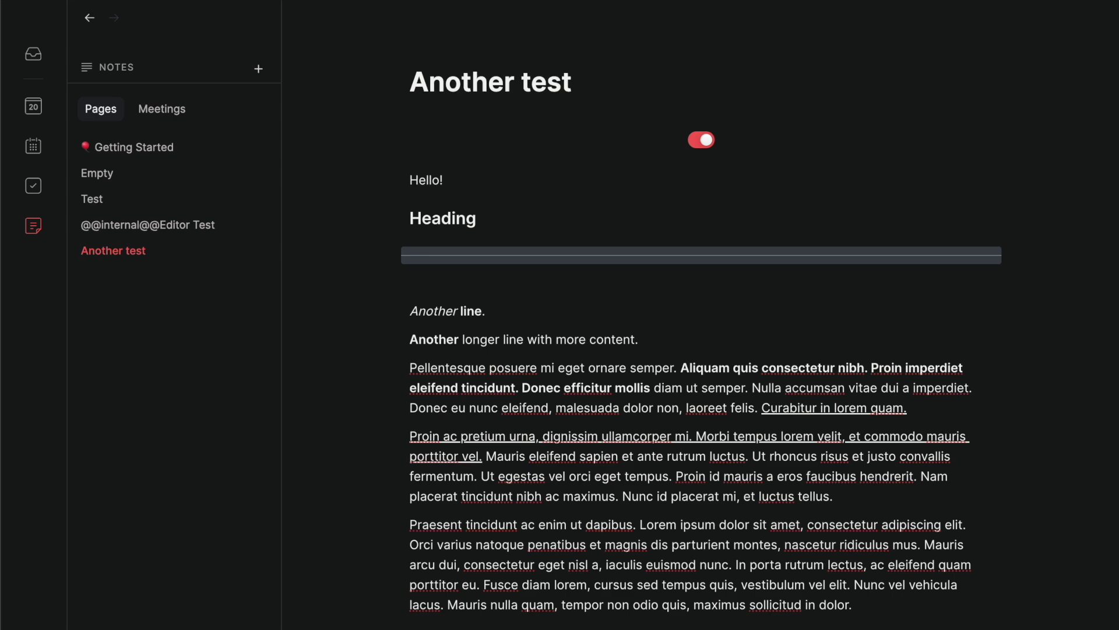
{"action": "key", "text": "super+z"}
{"action": "key", "text": "super+z"}
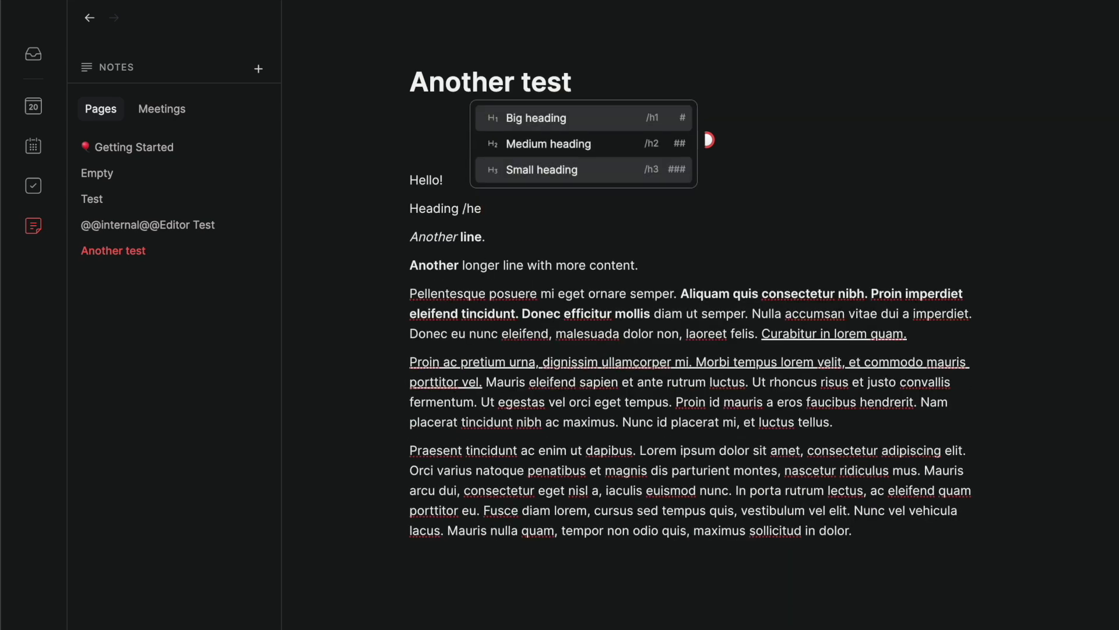
{"action": "key", "text": "super+z"}
{"action": "key", "text": "super+z"}
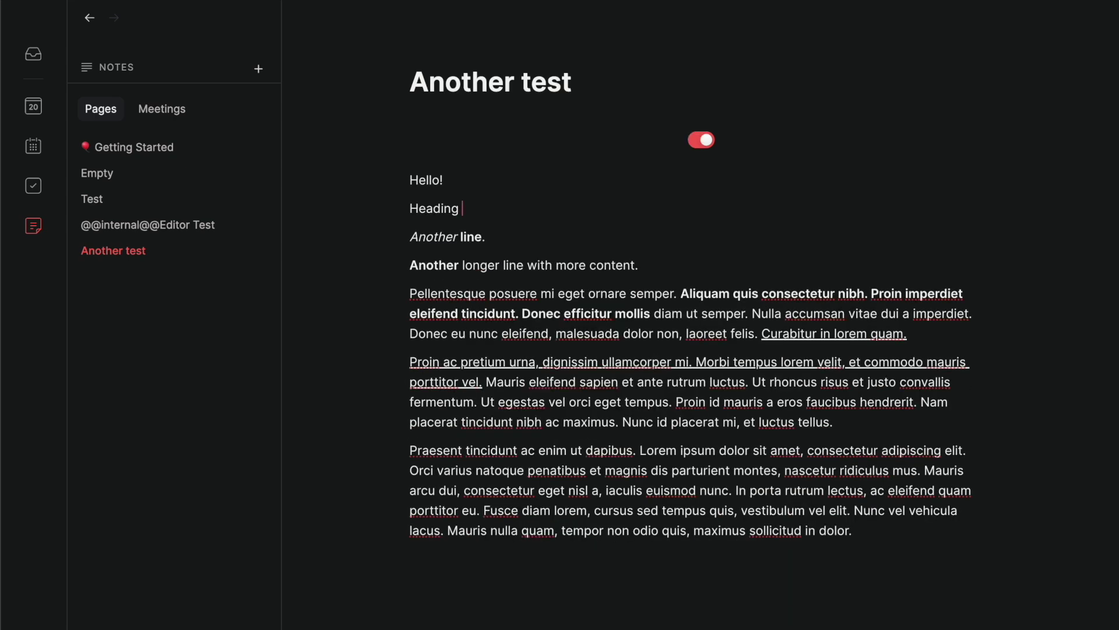
Redo the medium heading conversion of the "Heading" line and undo it again.
{"action": "key", "text": "super+shift+z"}
{"action": "key", "text": "super+shift+z"}
{"action": "key", "text": "super+shift+z"}
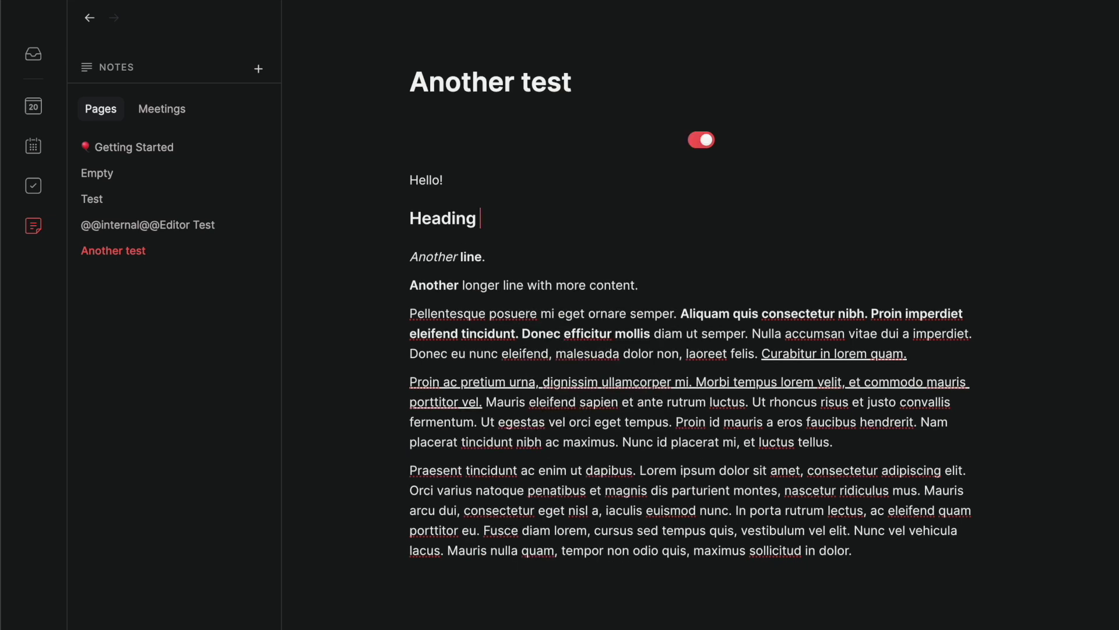
{"action": "key", "text": "super+z"}
{"action": "key", "text": "super+z"}
{"action": "key", "text": "super+z"}
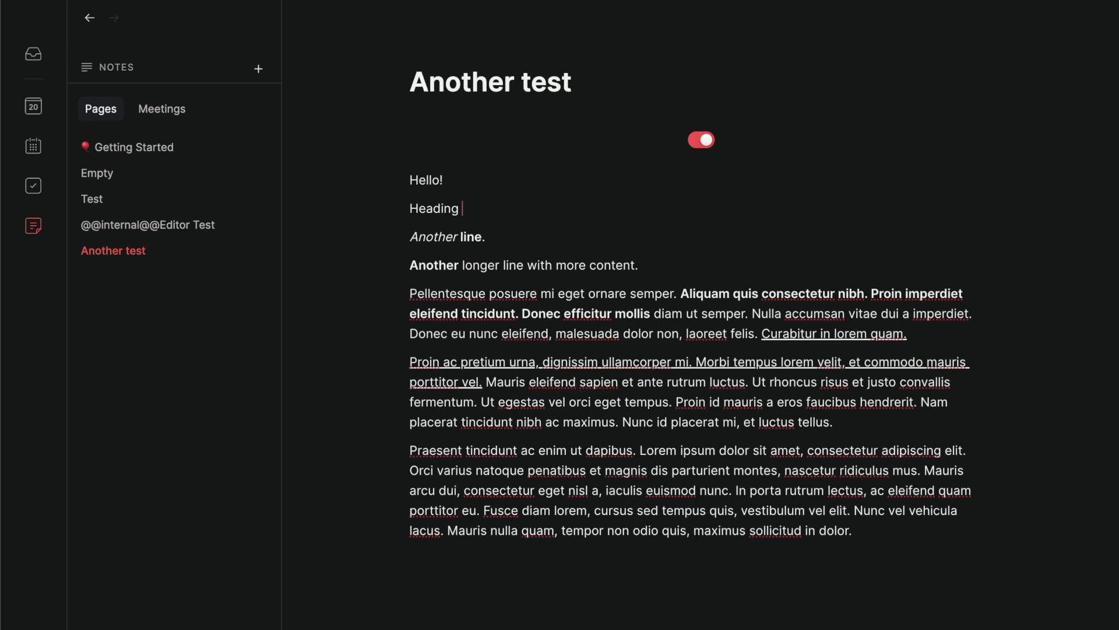
Switch the editor mode off, try a slash after "Heading" and remove it, and switch the mode back on.
{"action": "left_click", "coordinate": [704, 141]}
{"action": "left_click", "coordinate": [483, 196]}
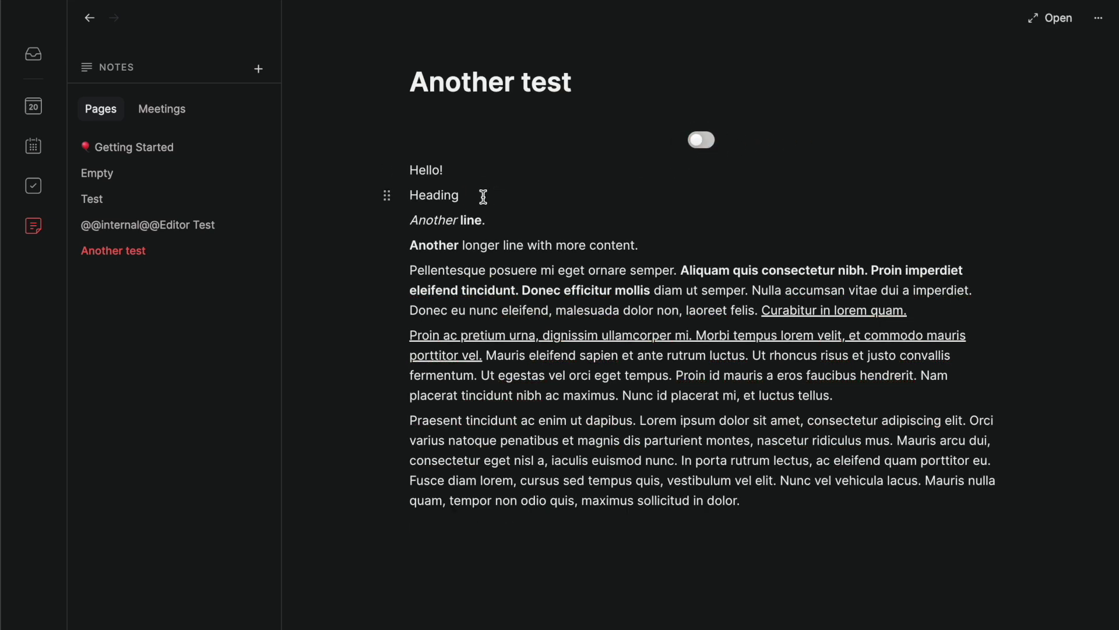
{"action": "type", "text": "/"}
{"action": "key", "text": "BackSpace"}
{"action": "left_click", "coordinate": [701, 140]}
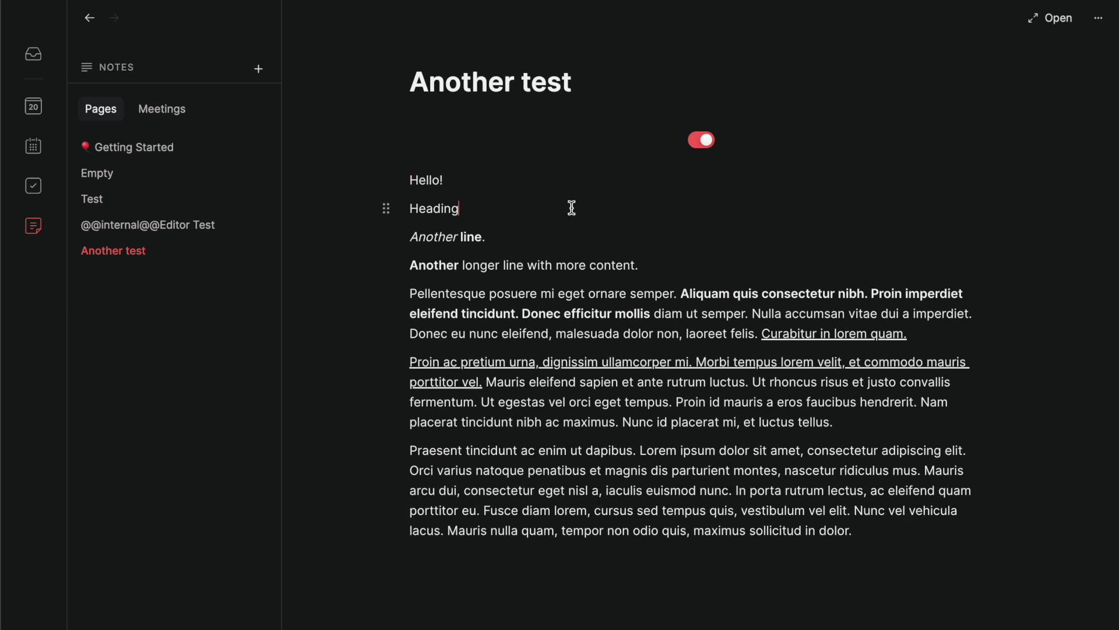
Add a new line "Do something tomorrow" below the "Hello!" line.
{"action": "left_click", "coordinate": [572, 187]}
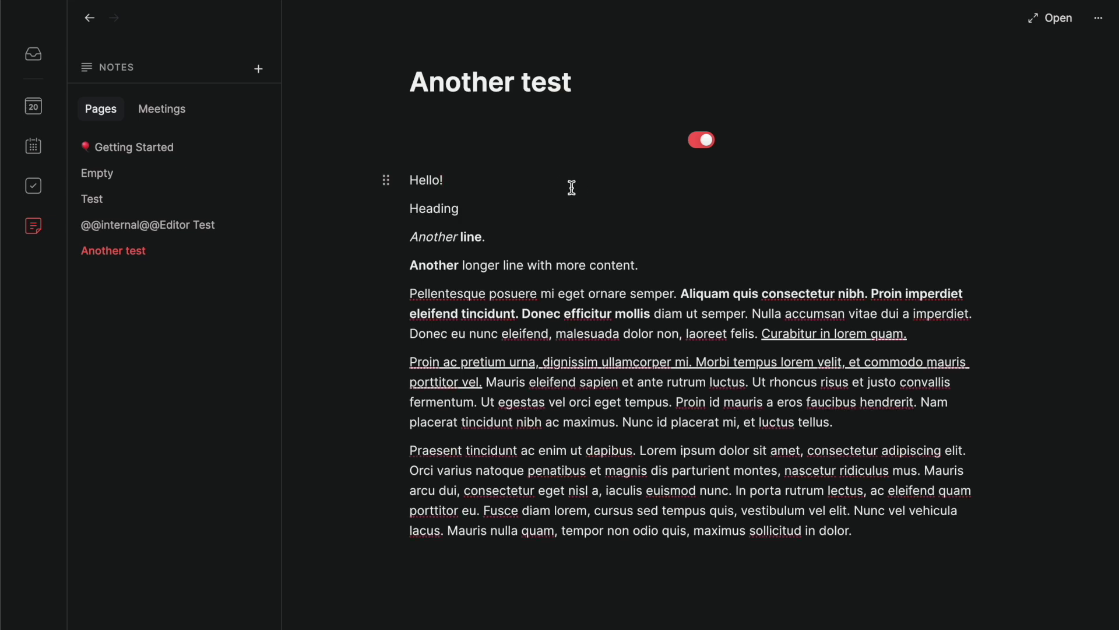
{"action": "key", "text": "Return"}
{"action": "type", "text": "Do something r"}
{"action": "type", "text": "omorrow"}
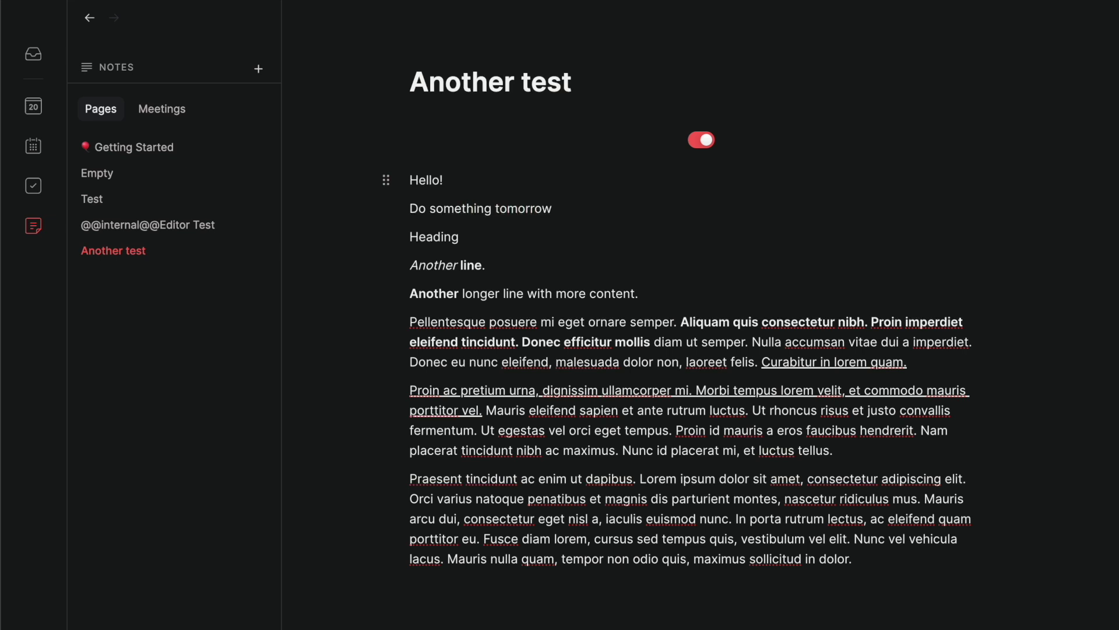
Turn the "Do something tomorrow" line into a task with the "[]" shorthand and revert it to plain text.
{"action": "type", "text": "[]"}
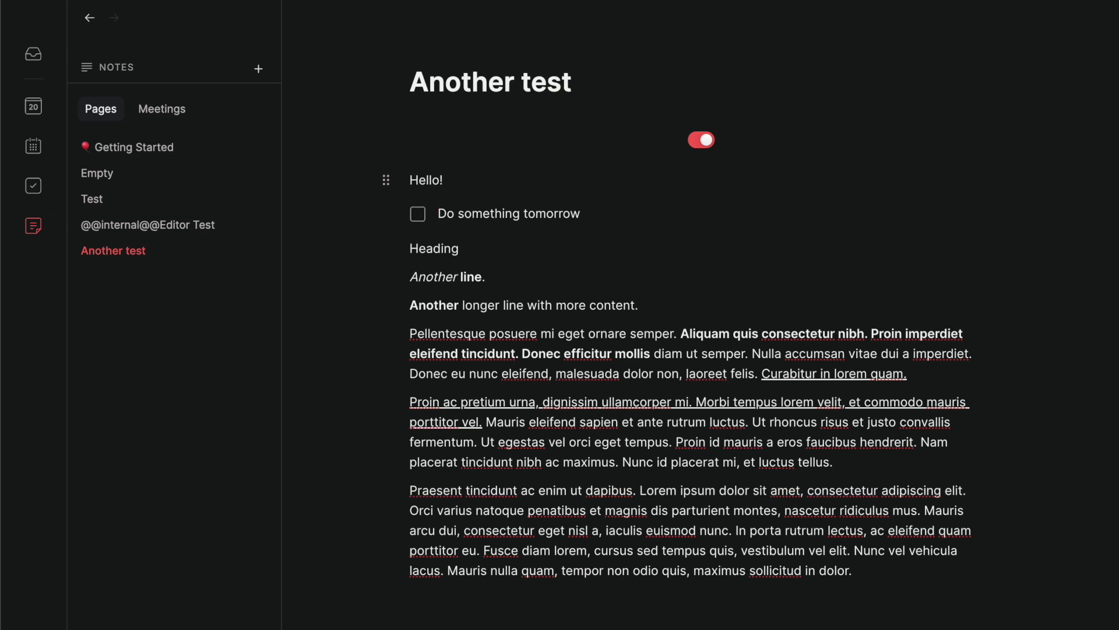
{"action": "key", "text": "BackSpace"}
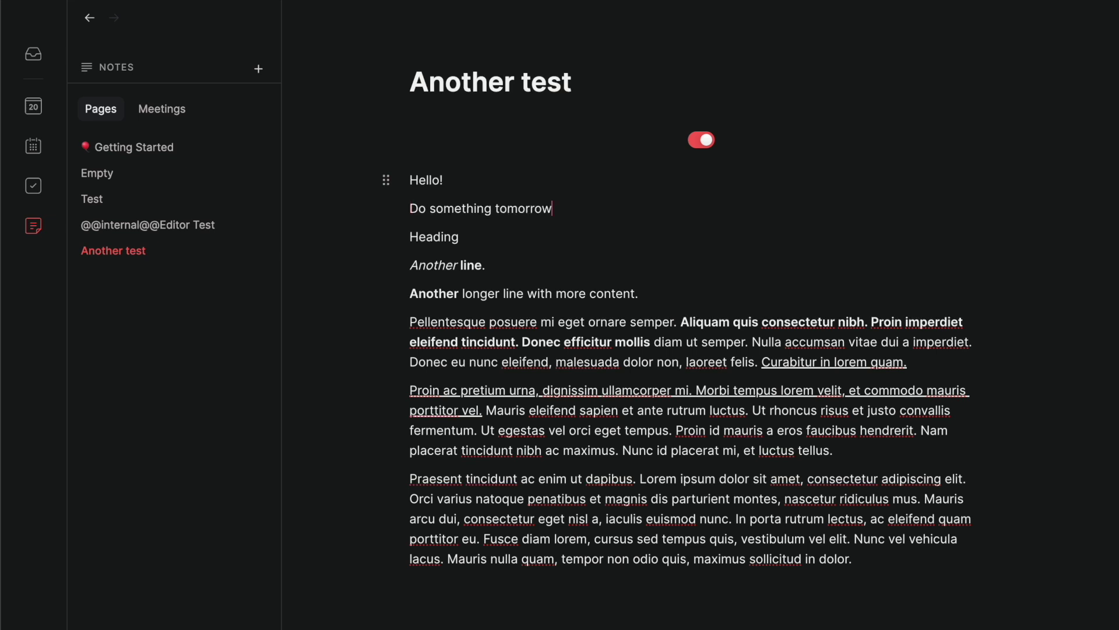
Convert the "Do something tomorrow" line into a task with the /task slash command and delete the whole line.
{"action": "type", "text": "/tas"}
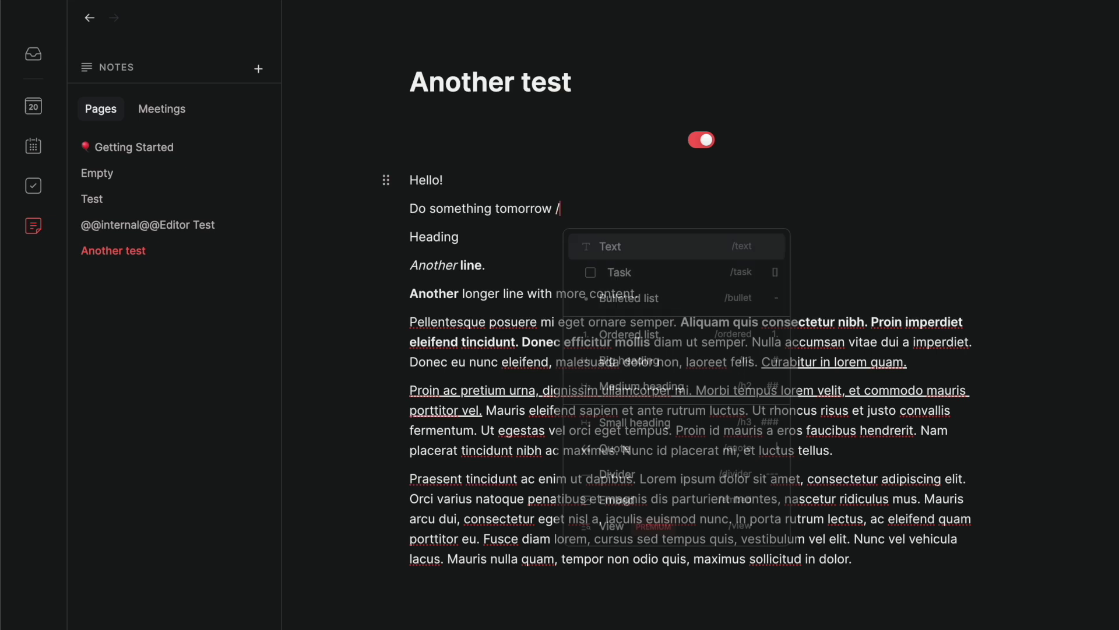
{"action": "key", "text": "Return"}
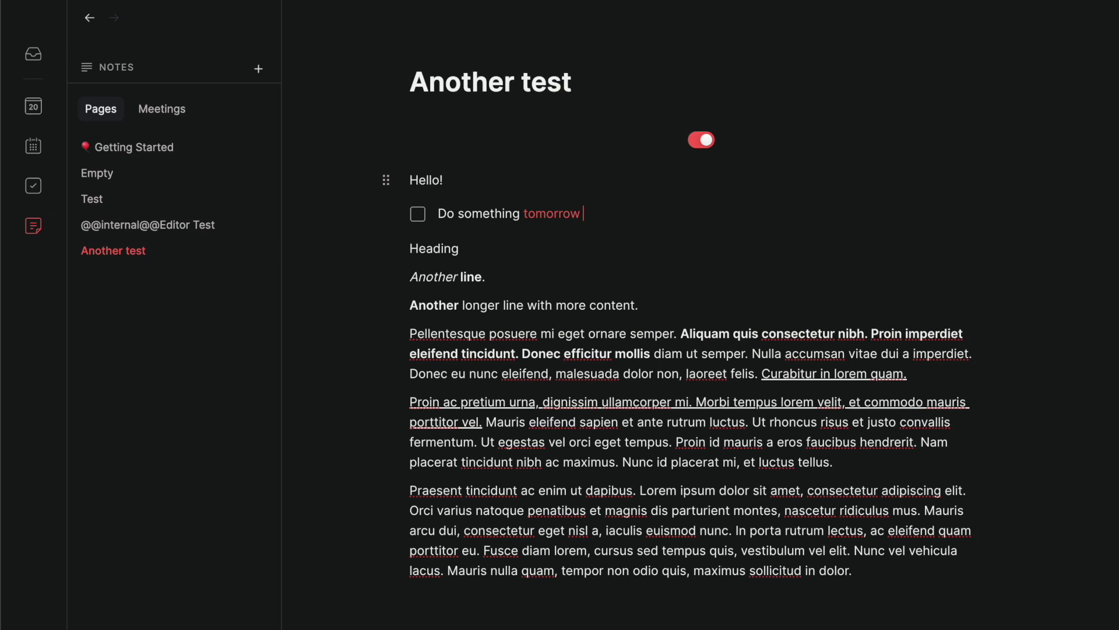
{"action": "key", "text": "BackSpace"}
{"action": "key", "text": "BackSpace"}
{"action": "key", "text": "BackSpace"}
{"action": "key", "text": "BackSpace"}
{"action": "key", "text": "BackSpace"}
{"action": "key", "text": "BackSpace"}
{"action": "key", "text": "BackSpace"}
{"action": "key", "text": "BackSpace"}
{"action": "key", "text": "BackSpace"}
{"action": "key", "text": "BackSpace"}
{"action": "key", "text": "BackSpace"}
{"action": "key", "text": "BackSpace"}
{"action": "key", "text": "BackSpace"}
{"action": "key", "text": "BackSpace"}
{"action": "key", "text": "BackSpace"}
{"action": "key", "text": "BackSpace"}
{"action": "key", "text": "BackSpace"}
{"action": "key", "text": "BackSpace"}
{"action": "key", "text": "BackSpace"}
{"action": "key", "text": "BackSpace"}
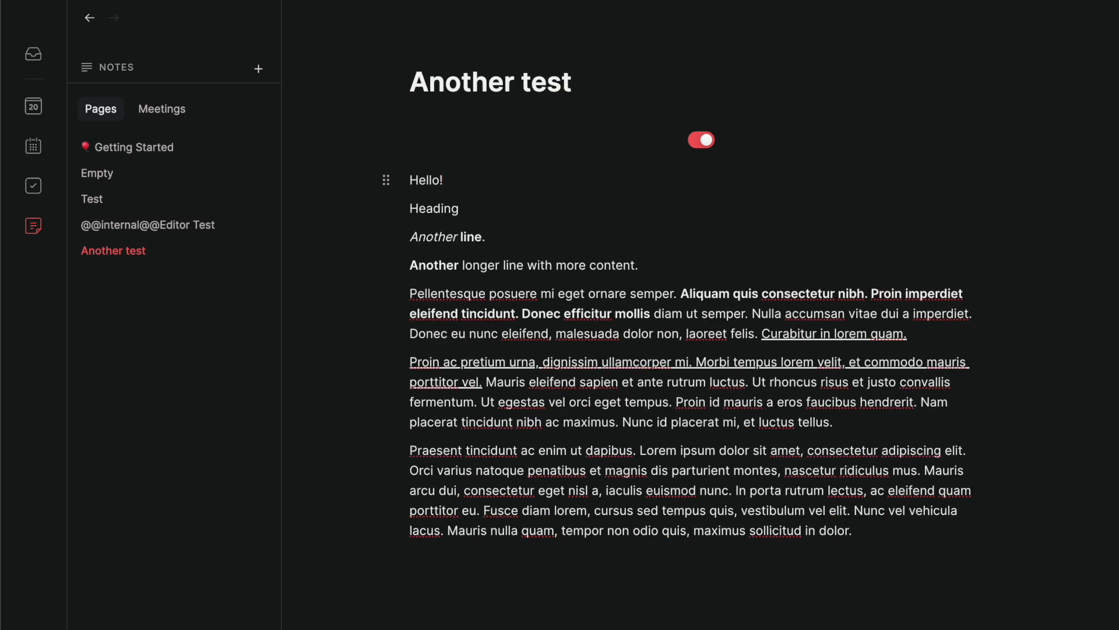
Start a bulleted list on a new line below "Another longer line with more content." with the "-" shorthand.
{"action": "key", "text": "Down"}
{"action": "key", "text": "Down"}
{"action": "key", "text": "End"}
{"action": "key", "text": "Return"}
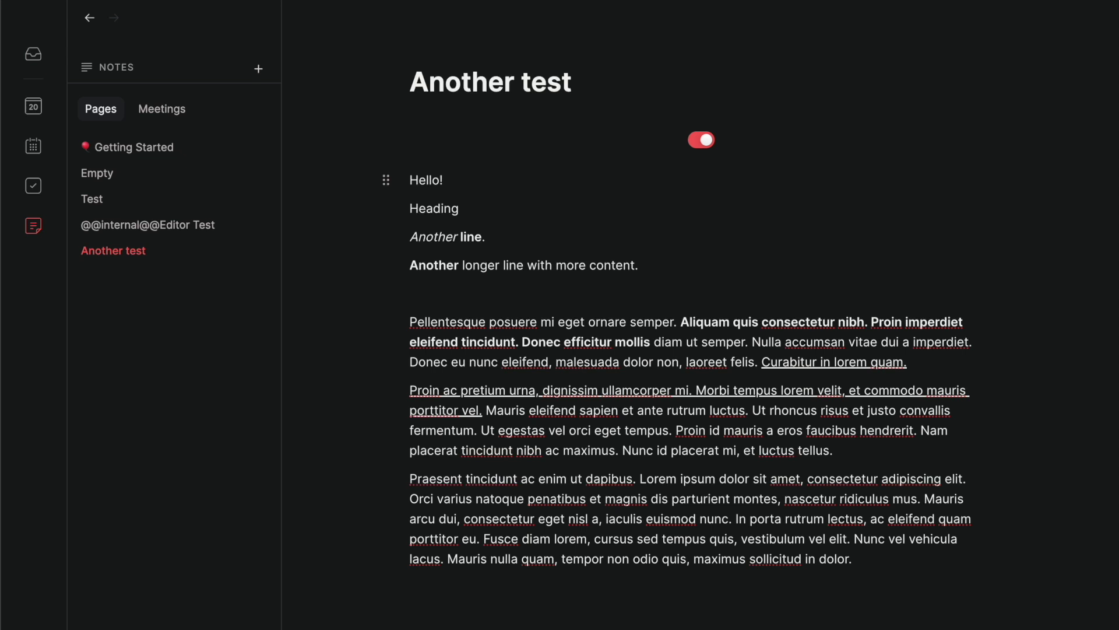
{"action": "type", "text": "-"}
Switch the editor mode off and fill the bulleted list with the items "Hello", "Test" and "Blah".
{"action": "left_click", "coordinate": [706, 140]}
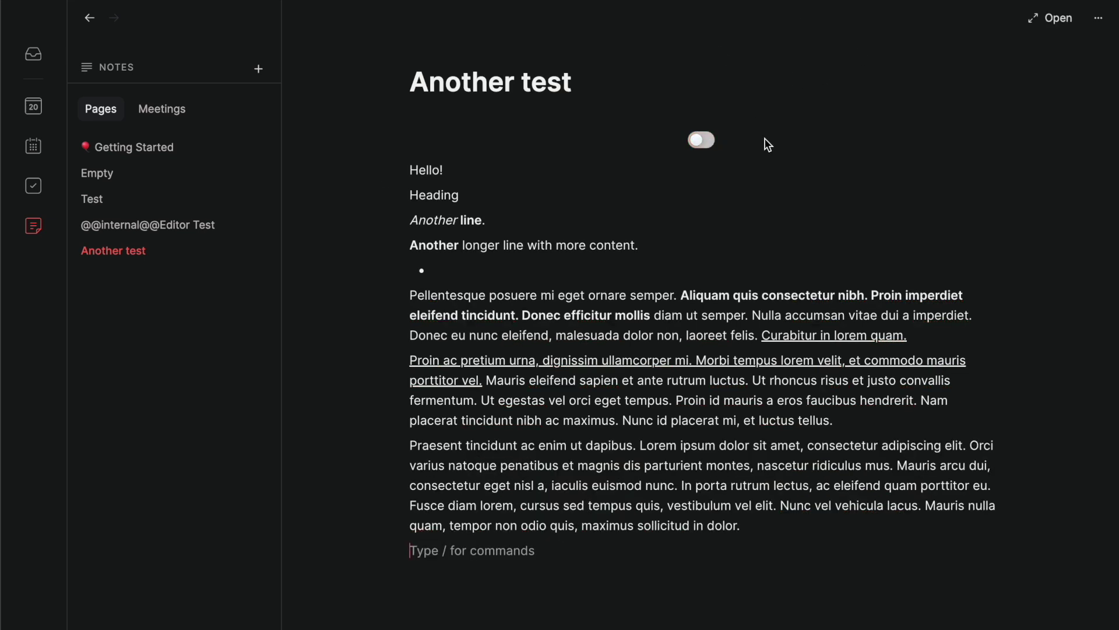
{"action": "left_click", "coordinate": [496, 270]}
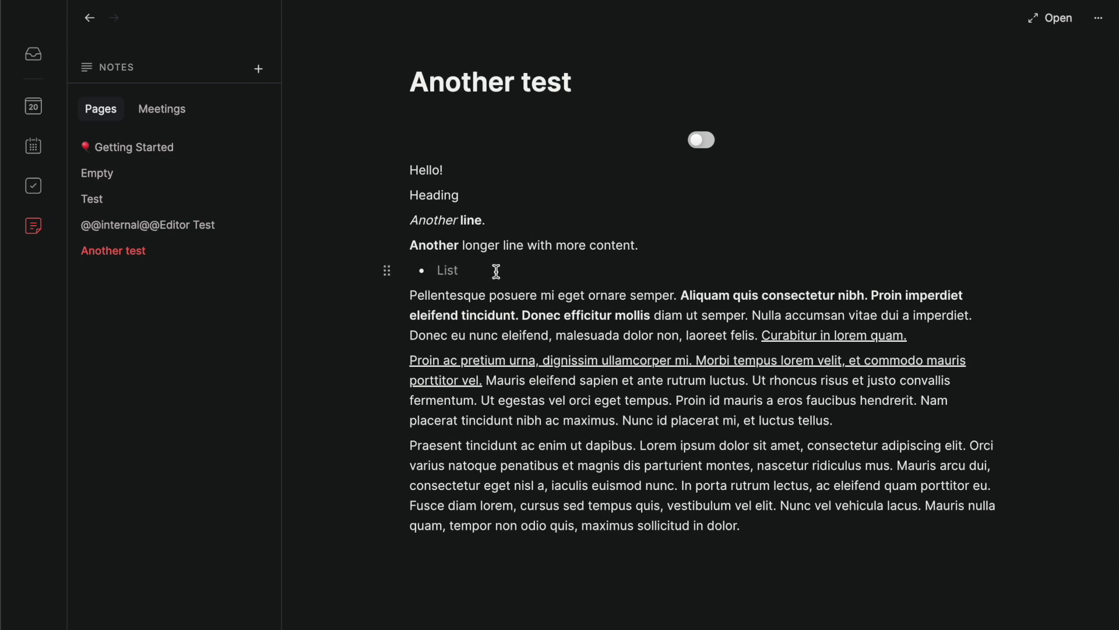
{"action": "type", "text": "Hello"}
{"action": "key", "text": "Return"}
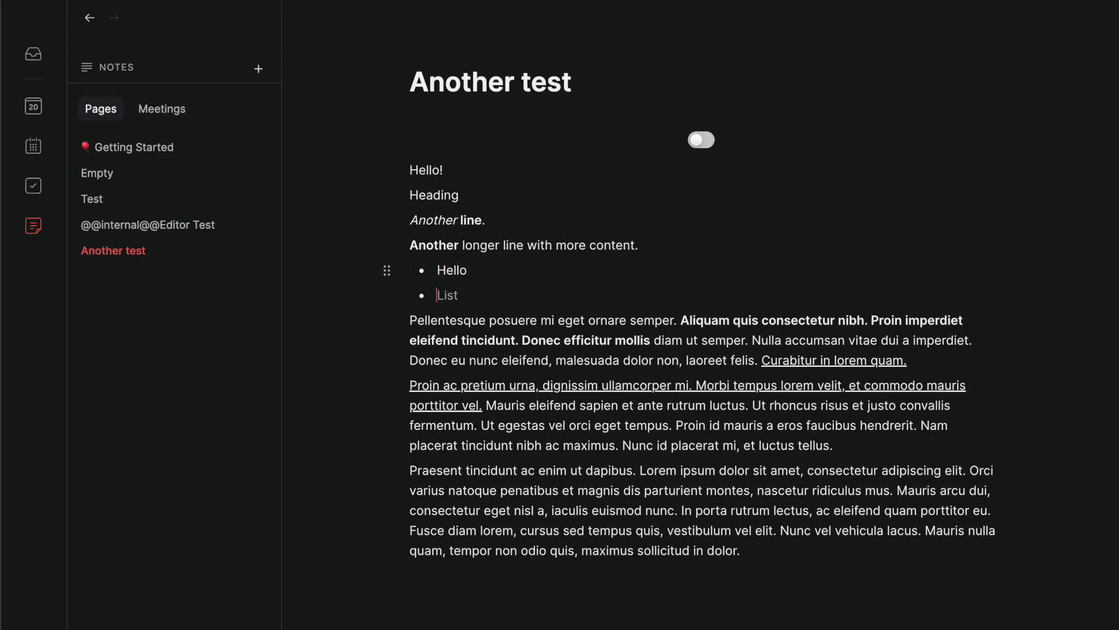
{"action": "type", "text": "Test"}
{"action": "key", "text": "Return"}
{"action": "type", "text": "Blah"}
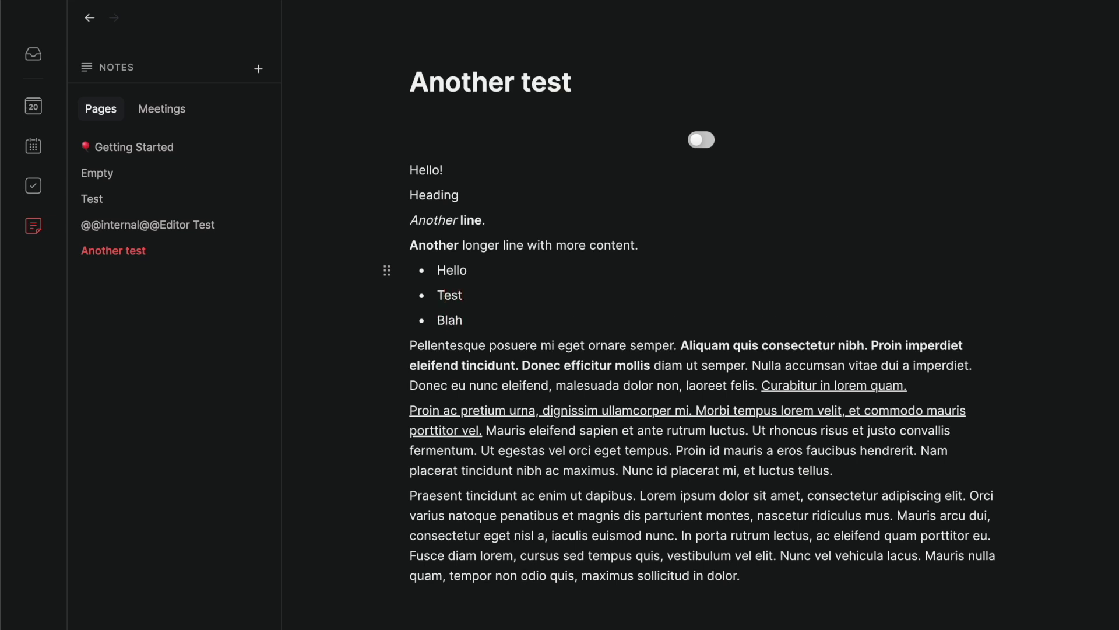
Try repeated indenting and outdenting of the bullets, leaving "Test" nested under "Hello".
{"action": "key", "text": "Tab"}
{"action": "key", "text": "Tab"}
{"action": "key", "text": "Tab"}
{"action": "key", "text": "Tab"}
{"action": "key", "text": "Tab"}
{"action": "key", "text": "Tab"}
{"action": "key", "text": "Tab"}
{"action": "key", "text": "Tab"}
{"action": "key", "text": "Tab"}
{"action": "key", "text": "Tab"}
{"action": "key", "text": "Tab"}
{"action": "key", "text": "Tab"}
{"action": "key", "text": "Tab"}
{"action": "key", "text": "Tab"}
{"action": "key", "text": "shift+Tab"}
{"action": "key", "text": "shift+Tab"}
{"action": "key", "text": "shift+Tab"}
{"action": "key", "text": "shift+Tab"}
{"action": "key", "text": "shift+Tab"}
{"action": "key", "text": "shift+Tab"}
{"action": "key", "text": "shift+Tab"}
{"action": "key", "text": "shift+Tab"}
{"action": "key", "text": "shift+Tab"}
{"action": "key", "text": "shift+Tab"}
{"action": "key", "text": "shift+Tab"}
{"action": "key", "text": "shift+Tab"}
{"action": "key", "text": "shift+Tab"}
{"action": "key", "text": "shift+Tab"}
{"action": "key", "text": "Tab"}
{"action": "key", "text": "shift+Tab"}
{"action": "key", "text": "Tab"}
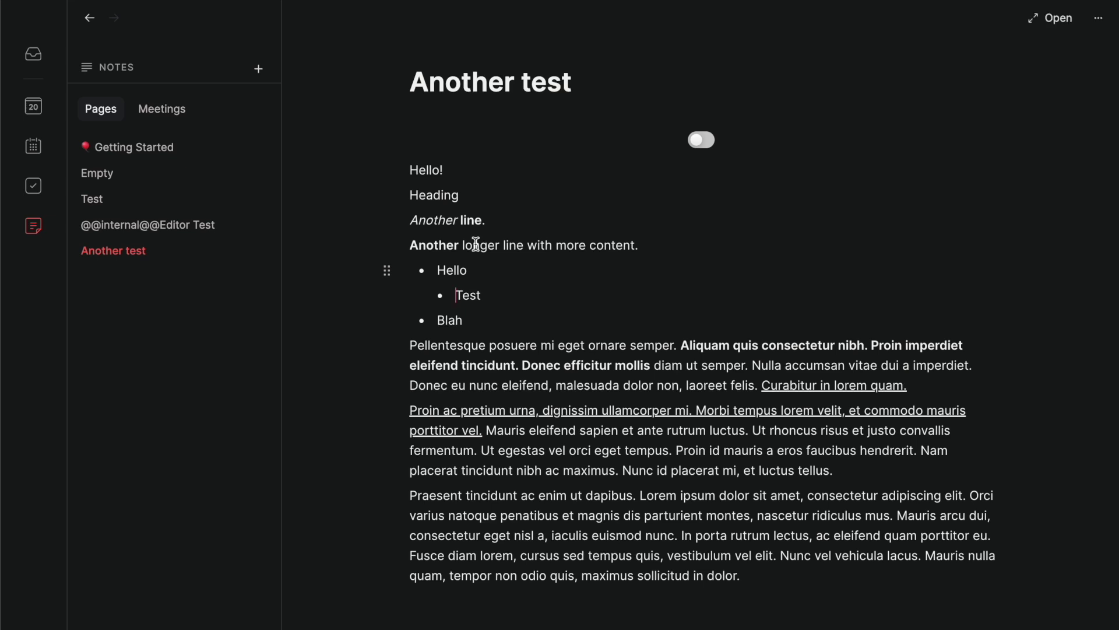
Switch the editor mode on, outdent and re-indent the "Test" bullet, and indent and outdent the "Blah" bullet.
{"action": "left_click", "coordinate": [700, 140]}
{"action": "left_click", "coordinate": [489, 322]}
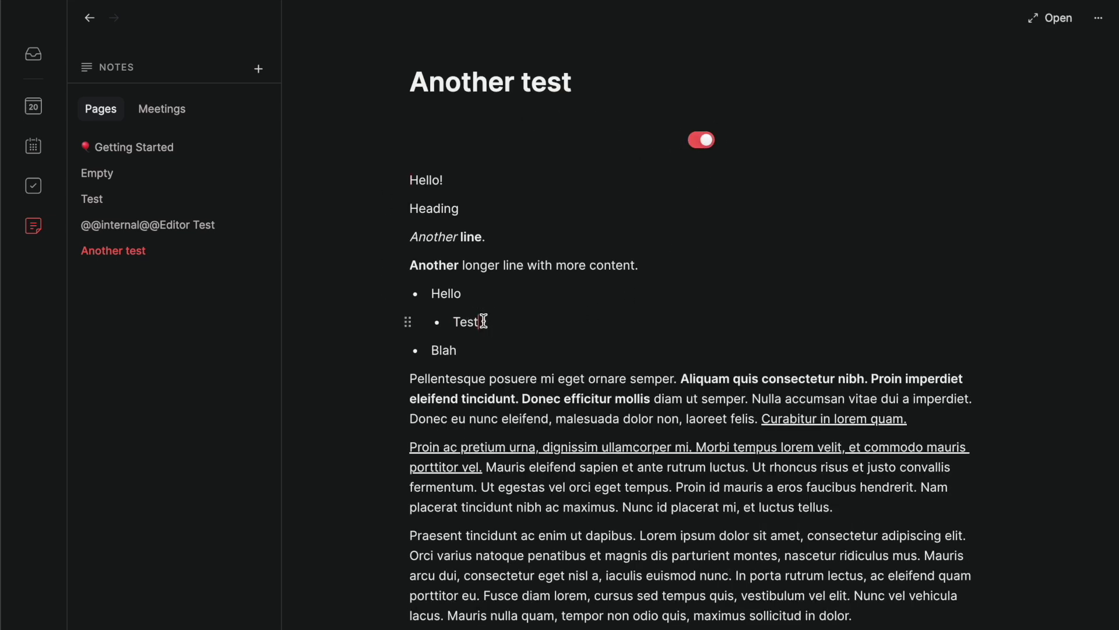
{"action": "key", "text": "shift+Tab"}
{"action": "key", "text": "Tab"}
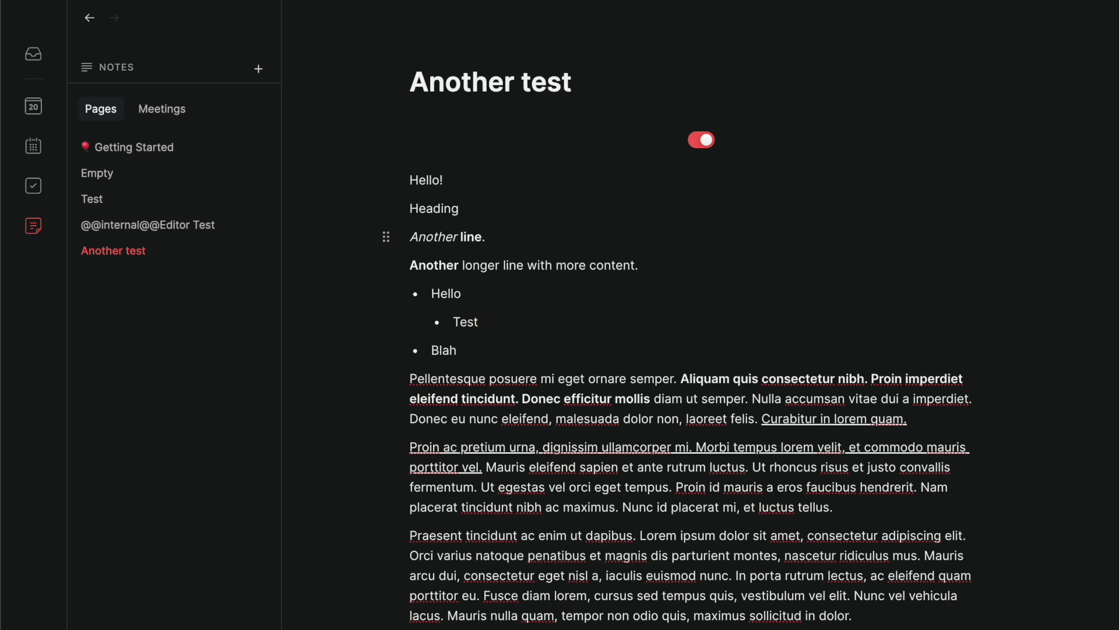
{"action": "left_click", "coordinate": [457, 350]}
{"action": "key", "text": "Tab"}
{"action": "key", "text": "shift+Tab"}
Select the nested "Test" bullet as a block and move the block selection to "Hello" and back.
{"action": "key", "text": "Escape"}
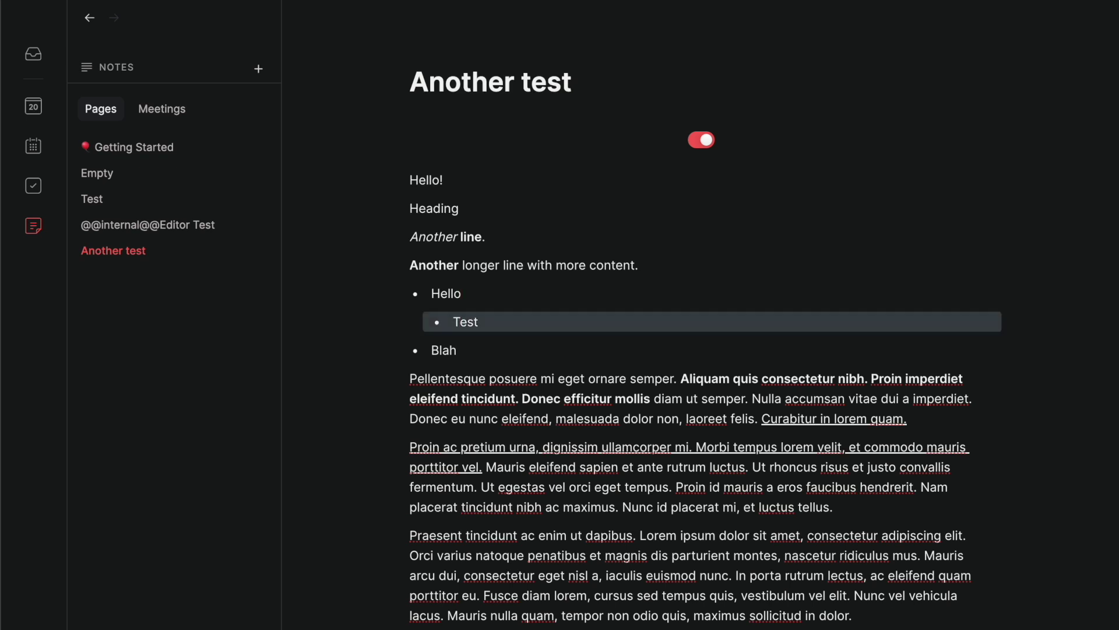
{"action": "key", "text": "Up"}
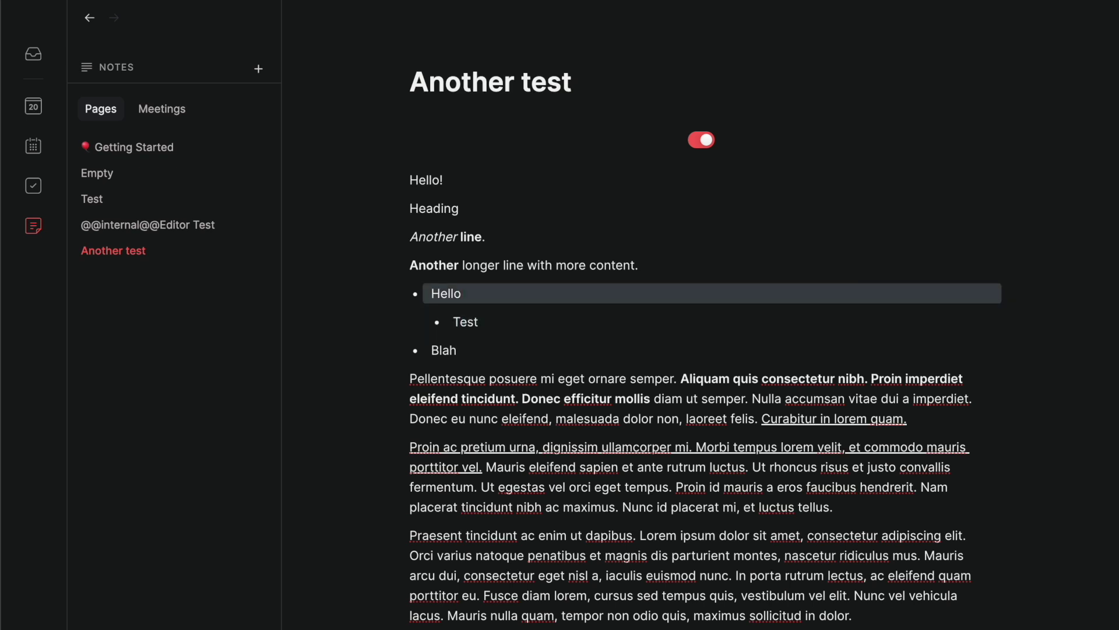
{"action": "key", "text": "Down"}
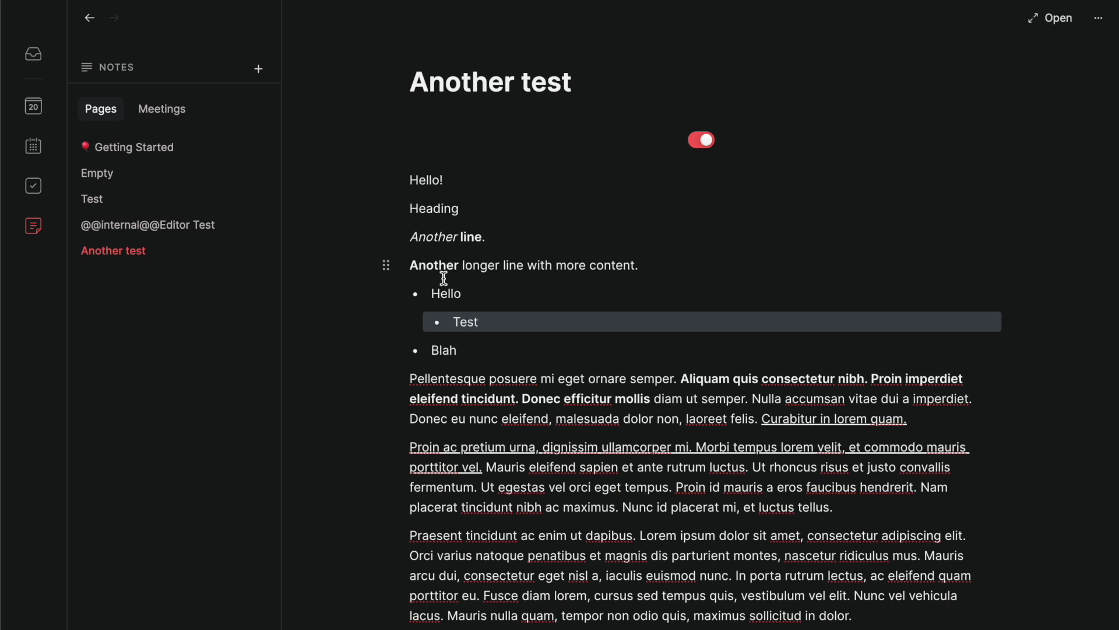
Move the "Hello" bullet together with its nested "Test" bullet below "Blah".
{"action": "left_click", "coordinate": [428, 295]}
{"action": "left_click", "coordinate": [386, 293]}
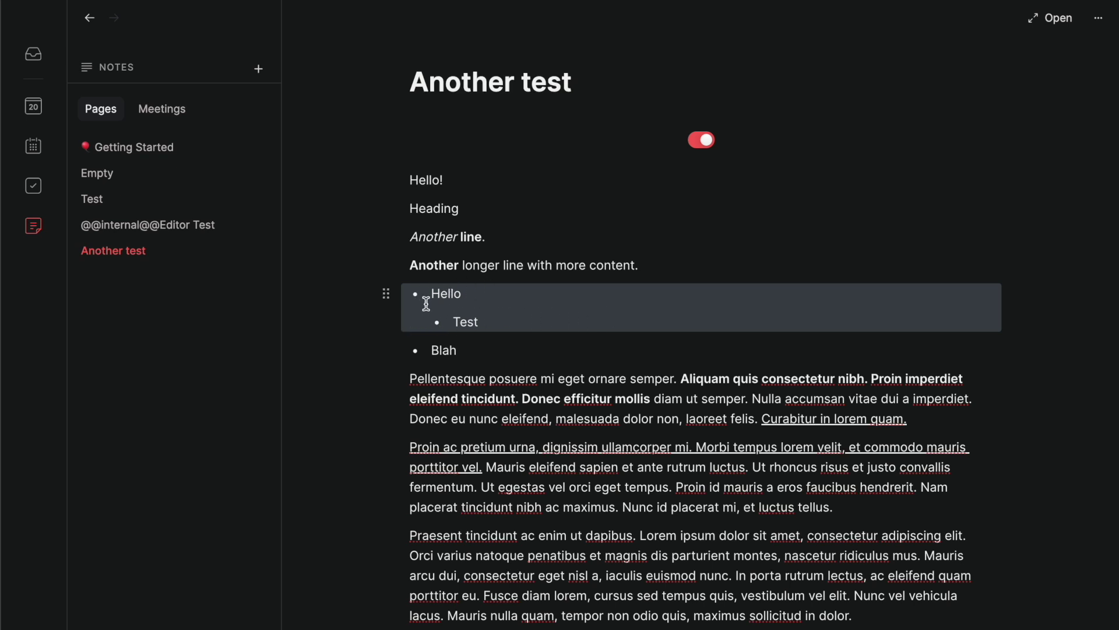
{"action": "left_click_drag", "start_coordinate": [385, 292], "coordinate": [468, 358]}
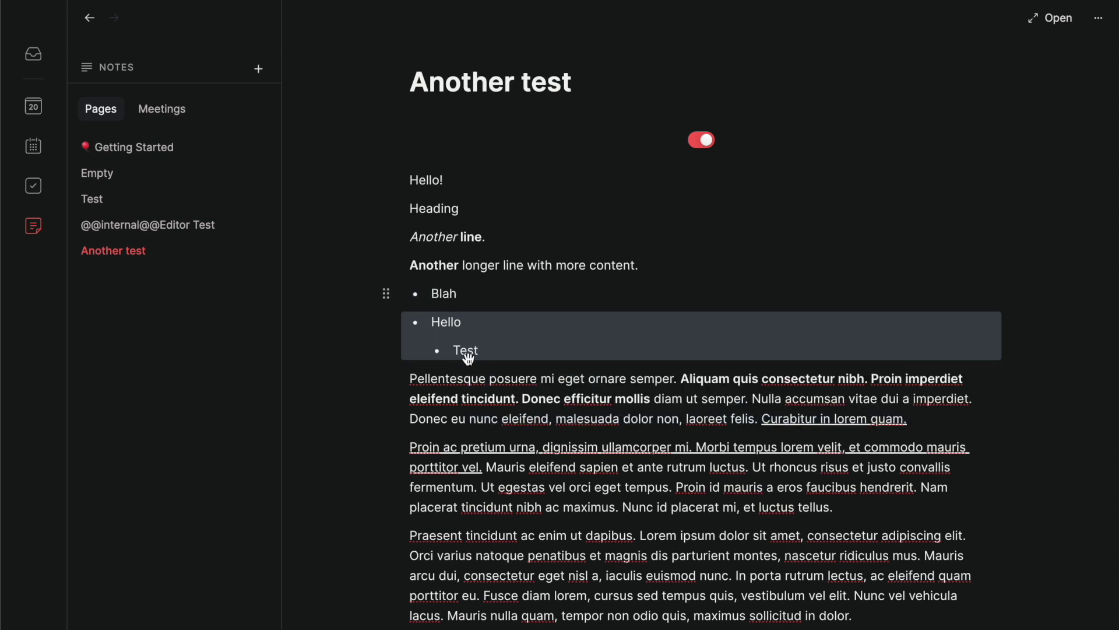
Indent the "Hello" bullet with its child under "Blah", outdent it, and indent it again.
{"action": "left_click", "coordinate": [434, 324]}
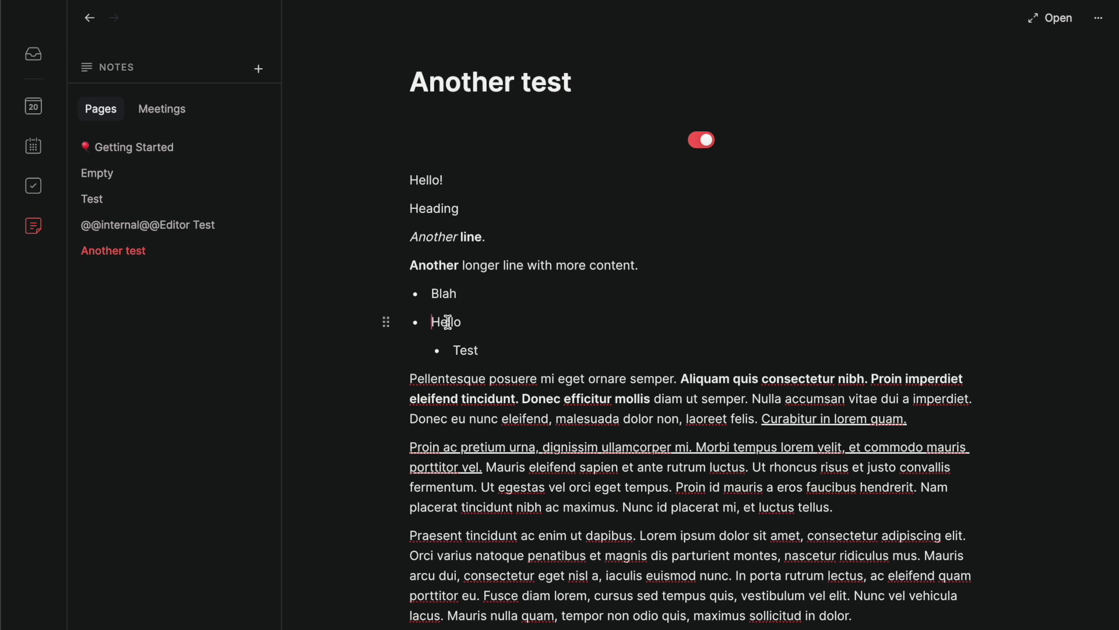
{"action": "key", "text": "Tab"}
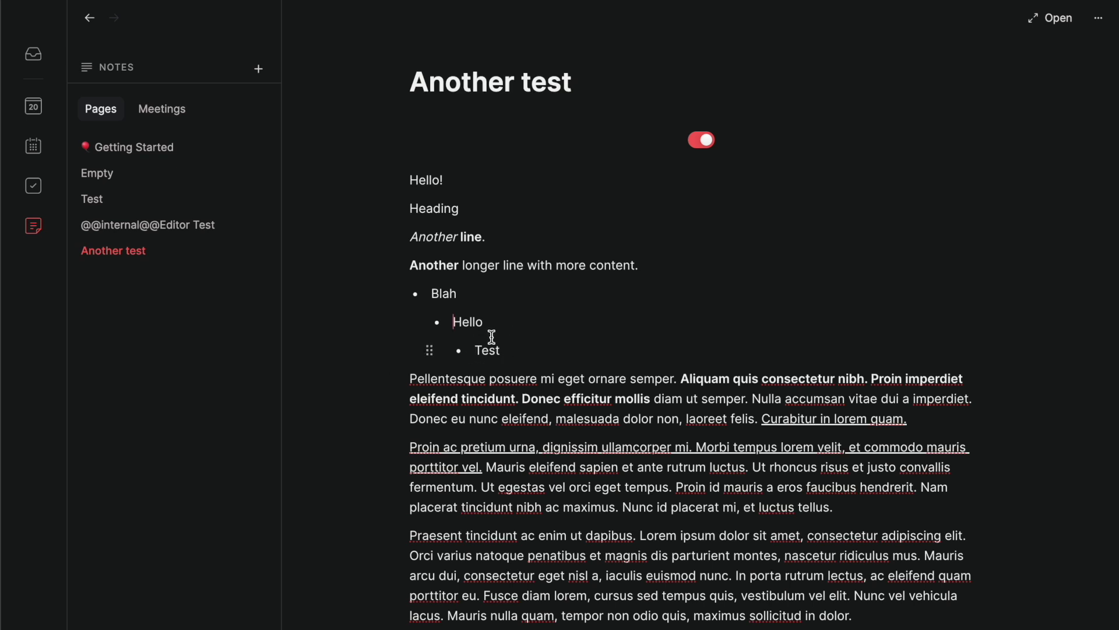
{"action": "key", "text": "shift+Tab"}
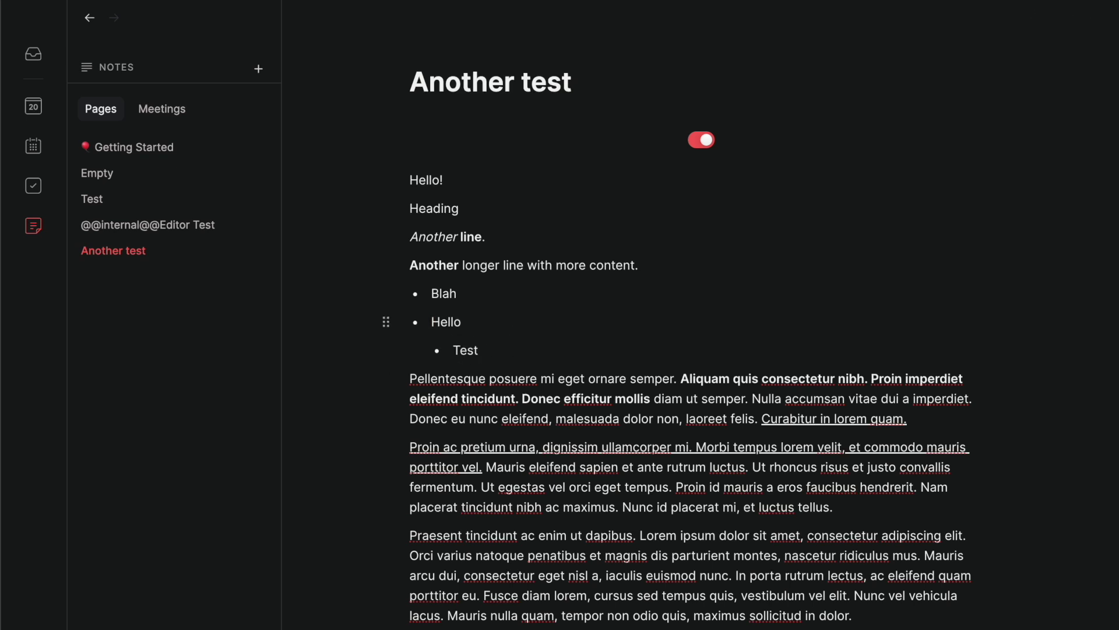
{"action": "key", "text": "Tab"}
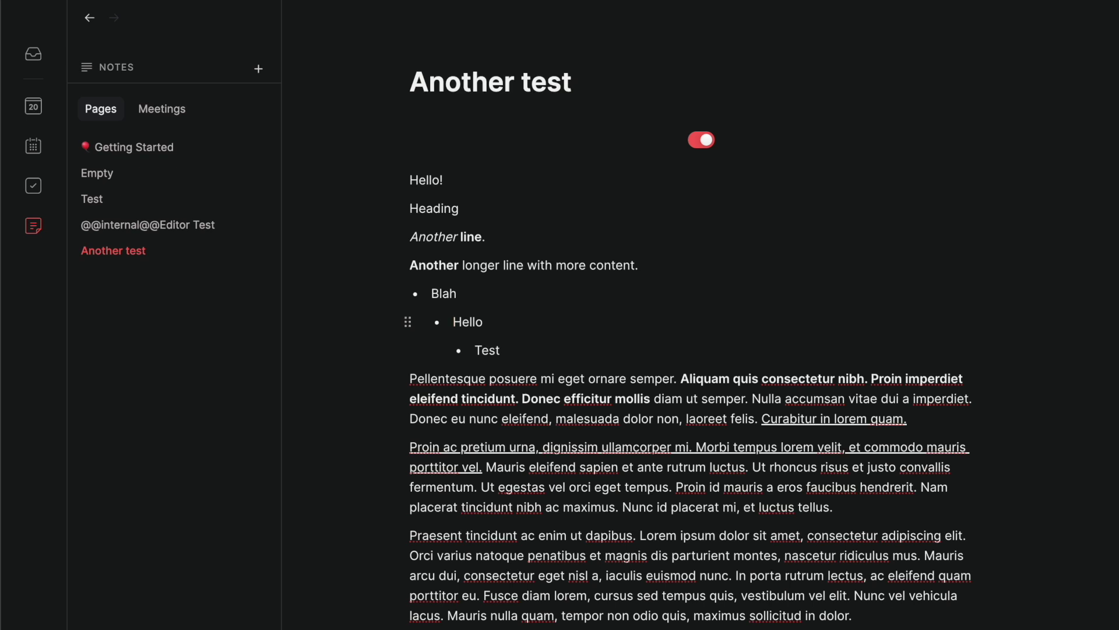
Add two "asdf" bullets below "Test" at the same nesting level.
{"action": "key", "text": "Down"}
{"action": "key", "text": "End"}
{"action": "key", "text": "Return"}
{"action": "type", "text": "asdf"}
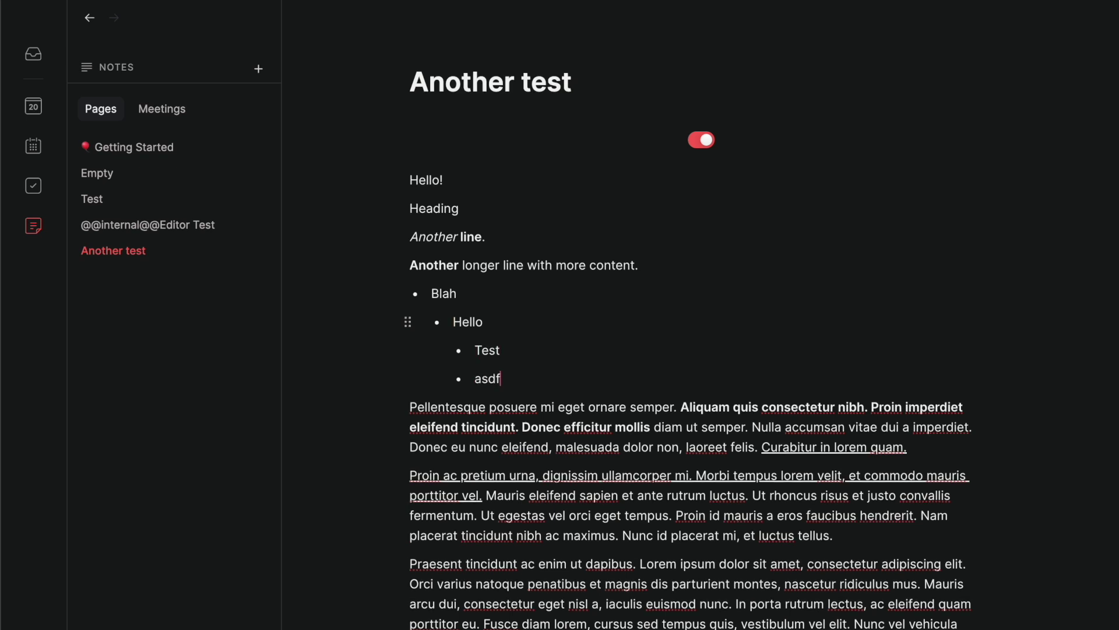
{"action": "key", "text": "Return"}
{"action": "type", "text": "asdf"}
Outdent the "Hello" bullet with its three nested bullets and nest it under "Blah" again.
{"action": "left_click", "coordinate": [481, 322]}
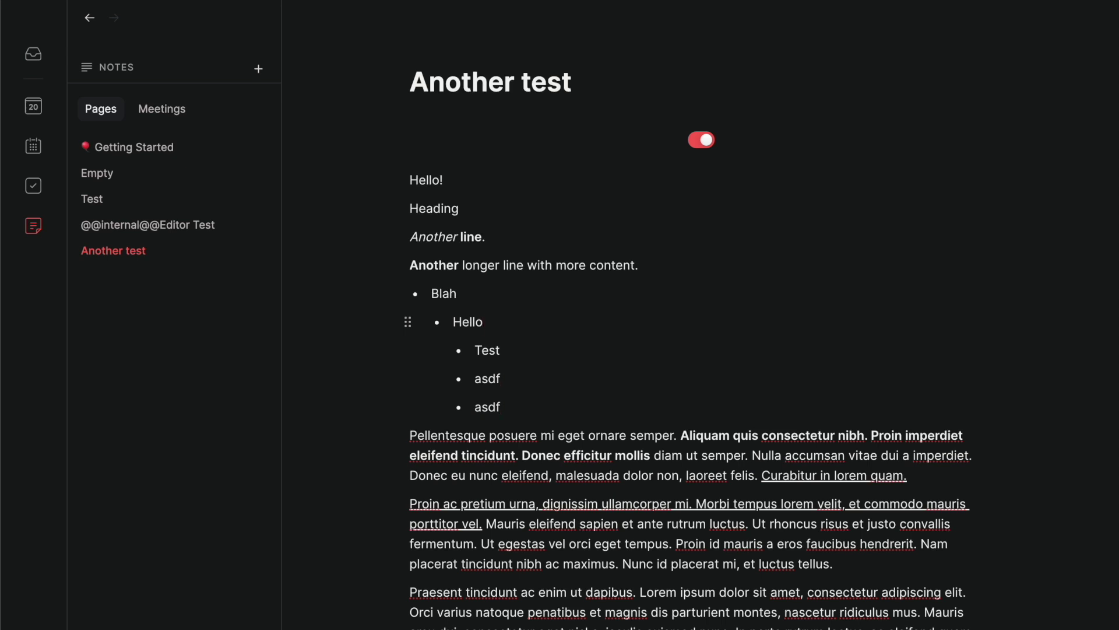
{"action": "key", "text": "shift+Tab"}
{"action": "key", "text": "Tab"}
Add an empty bullet after the last "asdf" and start a top-level numbered list with the items "one" and "two".
{"action": "left_click", "coordinate": [513, 408]}
{"action": "key", "text": "Return"}
{"action": "key", "text": "Return"}
{"action": "key", "text": "shift+Tab"}
{"action": "key", "text": "shift+Tab"}
{"action": "type", "text": "1. "}
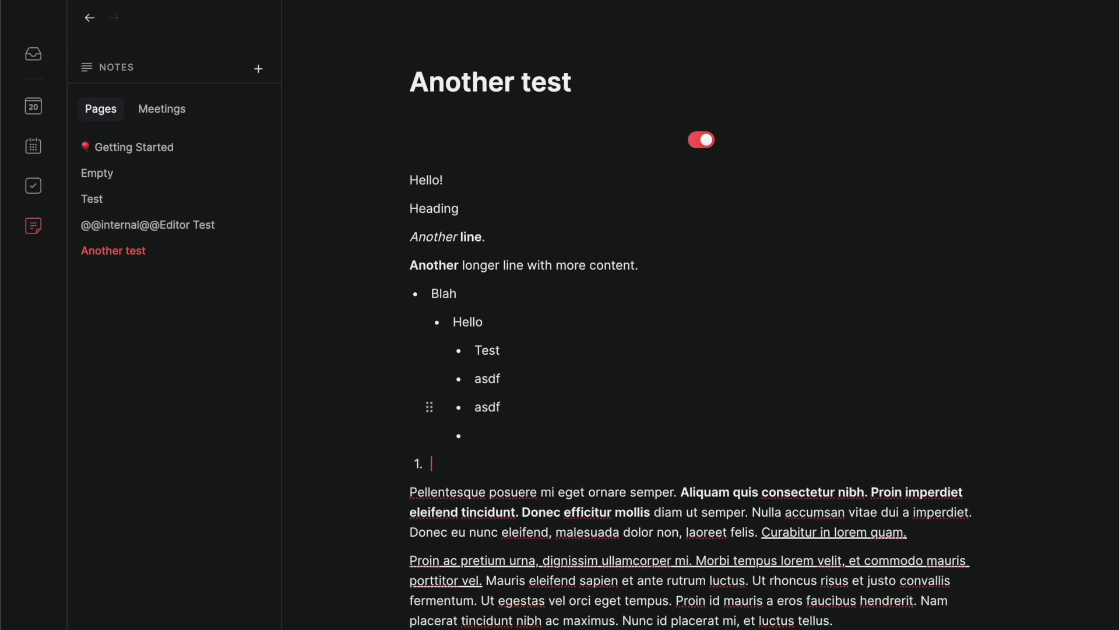
{"action": "type", "text": "one"}
{"action": "key", "text": "Return"}
{"action": "type", "text": "two"}
{"action": "key", "text": "Return"}
Nest item "two" under "one" and enter the item "three" nested under "two".
{"action": "key", "text": "Up"}
{"action": "key", "text": "Tab"}
{"action": "key", "text": "Down"}
{"action": "key", "text": "Tab"}
{"action": "key", "text": "Tab"}
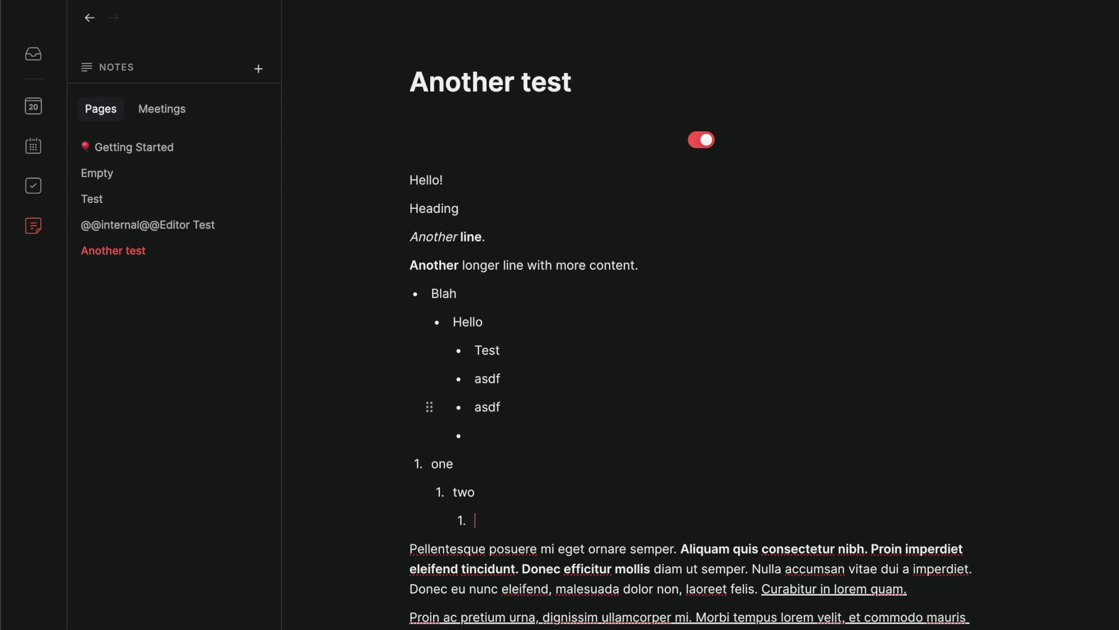
{"action": "type", "text": "three"}
Outdent the numbered item "two" together with its nested "three" item.
{"action": "key", "text": "Up"}
{"action": "key", "text": "shift+Tab"}
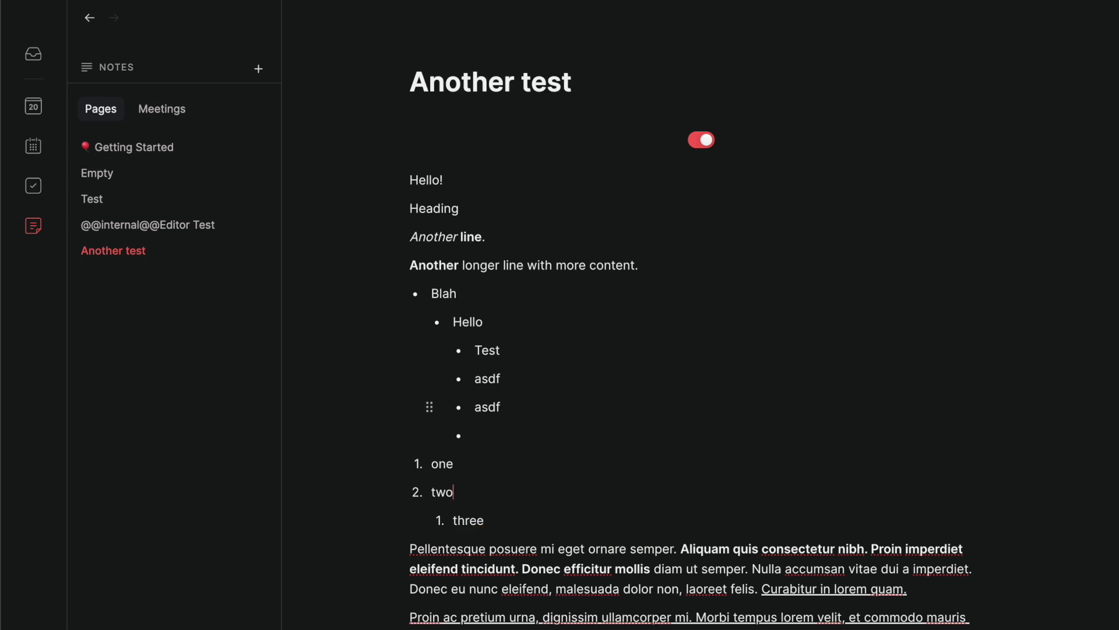
{"action": "key", "text": "Down"}
{"action": "key", "text": "shift+End"}
{"action": "key", "text": "Left"}
Switch the editor mode off and repeatedly indent and outdent the numbered item "two", leaving it indented.
{"action": "left_click", "coordinate": [704, 143]}
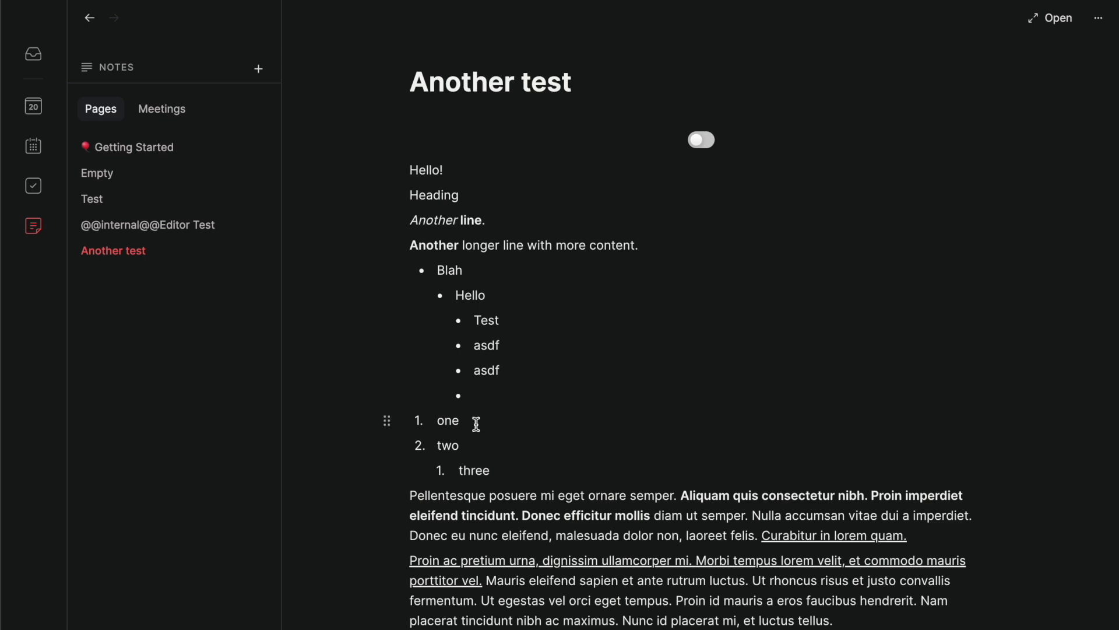
{"action": "key", "text": "Tab"}
{"action": "key", "text": "Tab"}
{"action": "key", "text": "shift+Tab"}
{"action": "key", "text": "shift+Tab"}
{"action": "key", "text": "shift+Tab"}
{"action": "key", "text": "Tab"}
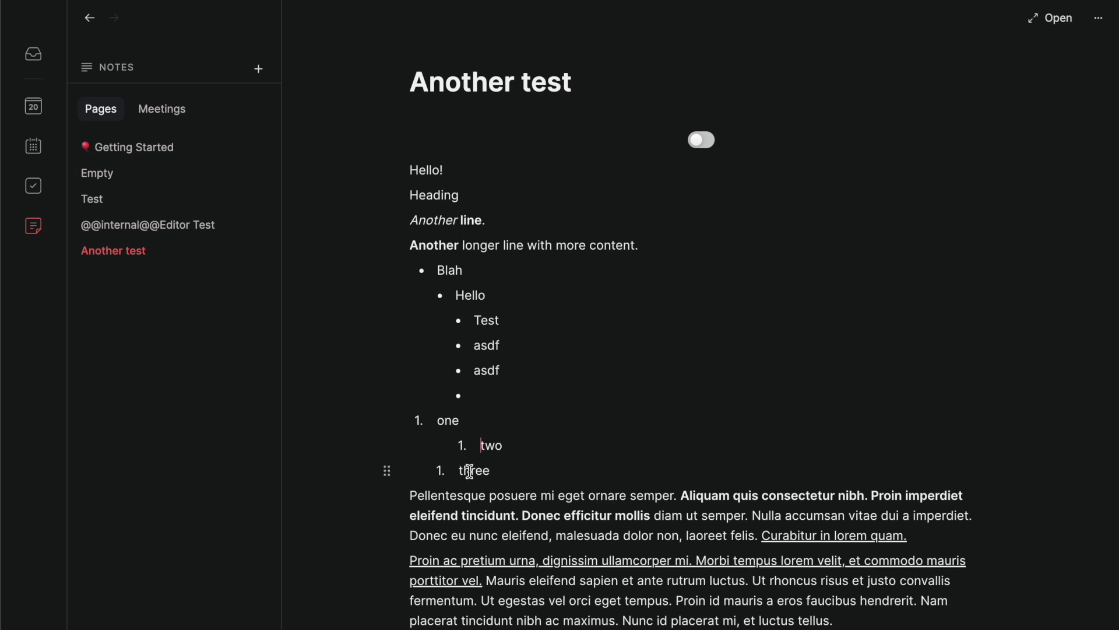
Switch the editor mode on and delete the numbered item "three".
{"action": "left_click", "coordinate": [709, 144]}
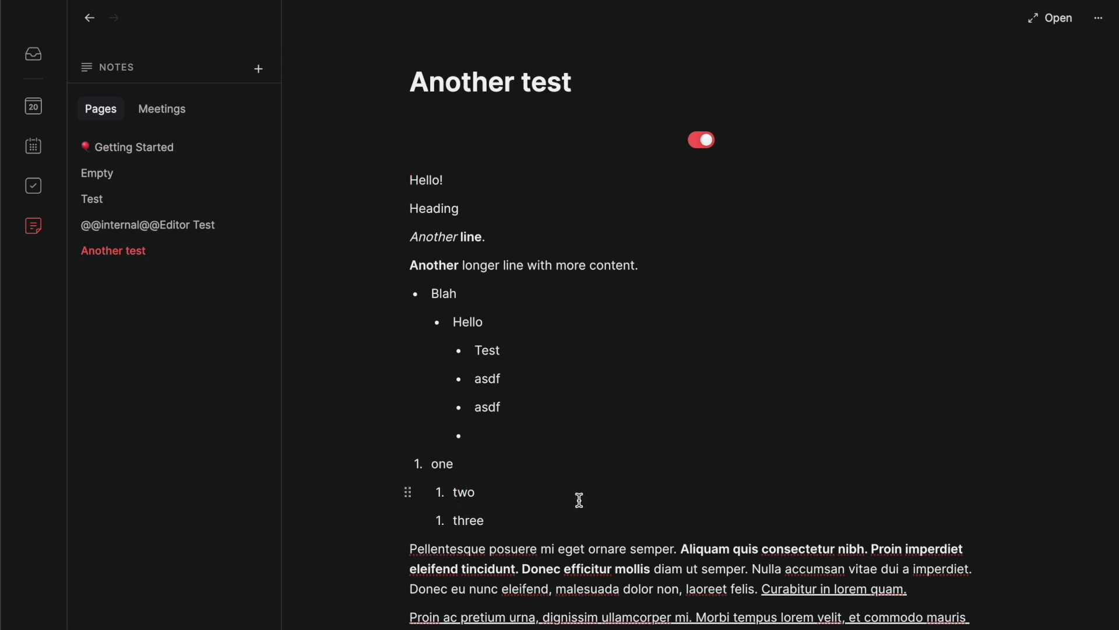
{"action": "left_click", "coordinate": [568, 513]}
{"action": "key", "text": "BackSpace"}
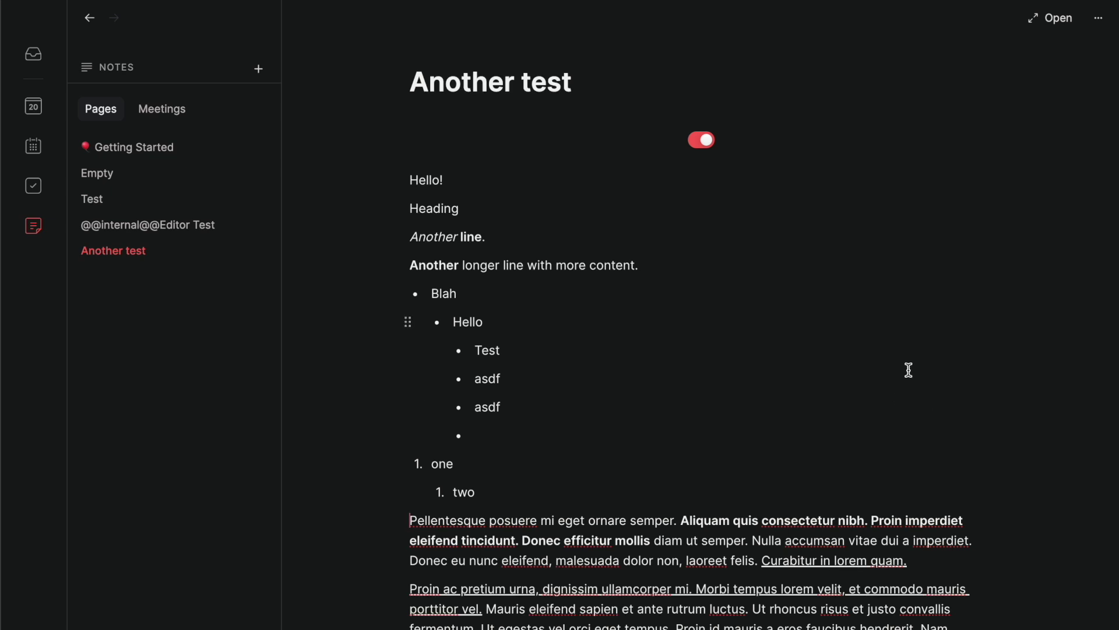
Delete all remaining bulleted and numbered items from "Blah" through "two".
{"action": "left_click", "coordinate": [553, 491]}
{"action": "left_click_drag", "start_coordinate": [548, 489], "coordinate": [404, 282]}
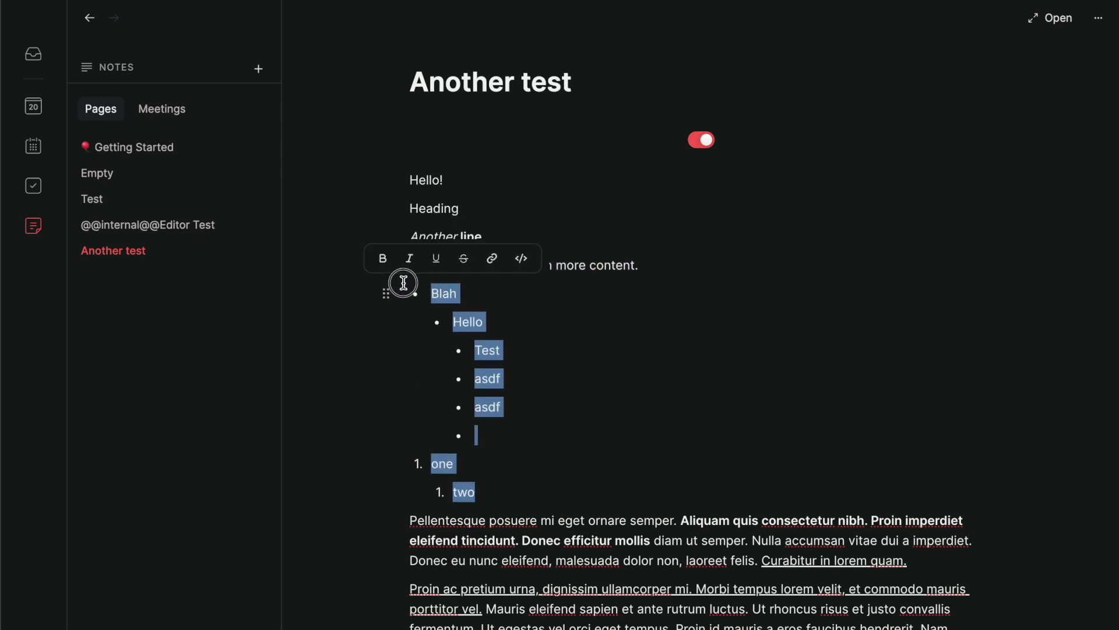
{"action": "key", "text": "BackSpace"}
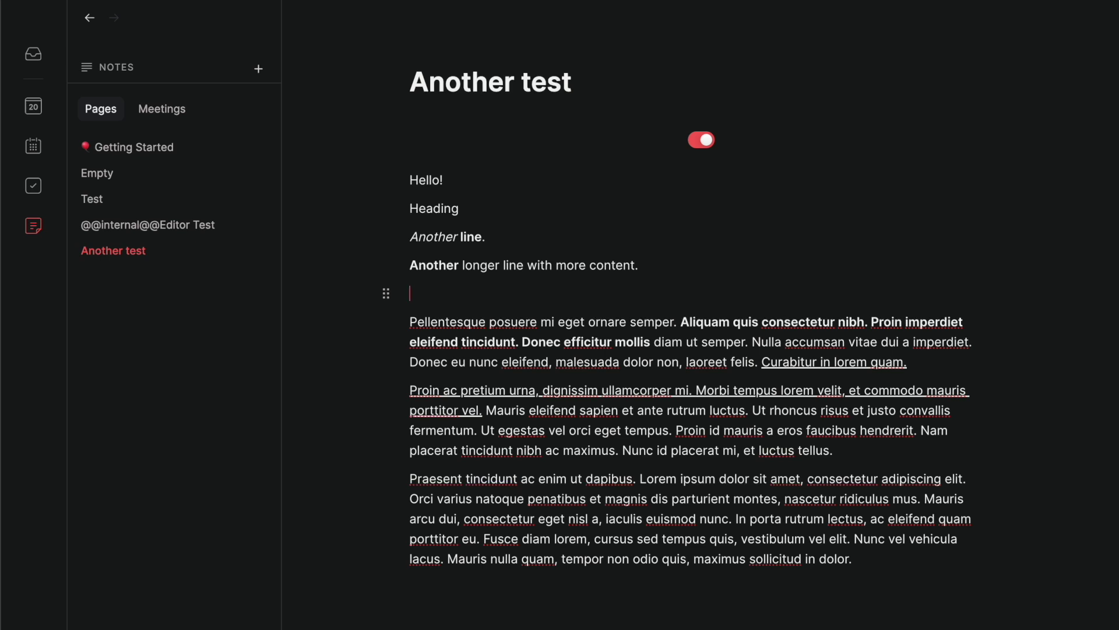
Turn the empty line into a task with the "[]" shorthand and remove the task and its line.
{"action": "type", "text": "[]"}
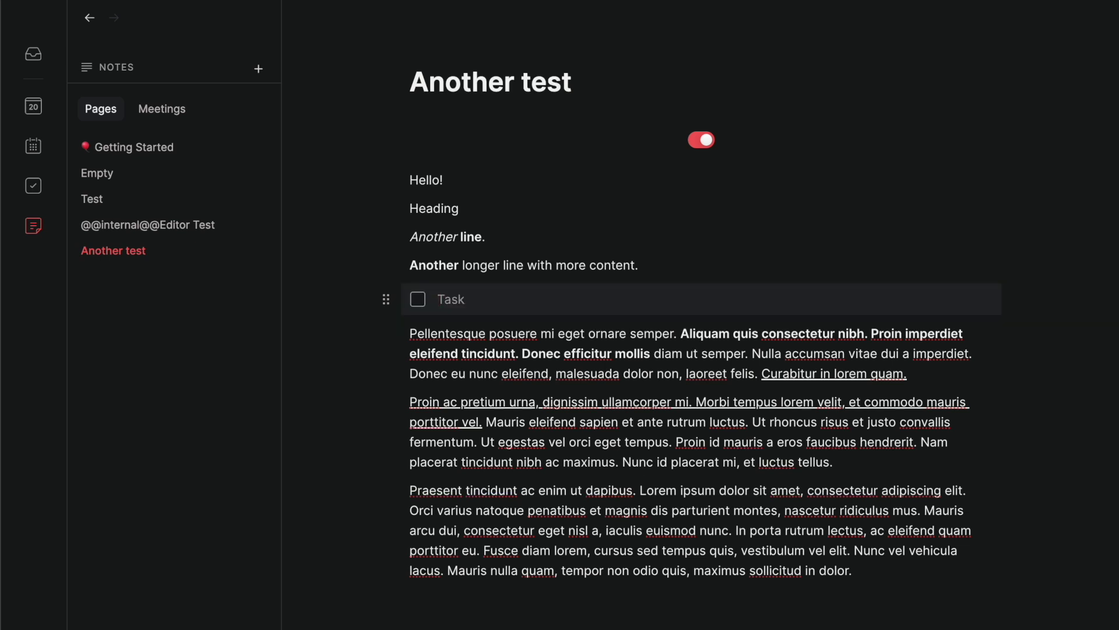
{"action": "key", "text": "BackSpace"}
{"action": "key", "text": "BackSpace"}
{"action": "key", "text": "BackSpace"}
{"action": "key", "text": "BackSpace"}
{"action": "key", "text": "BackSpace"}
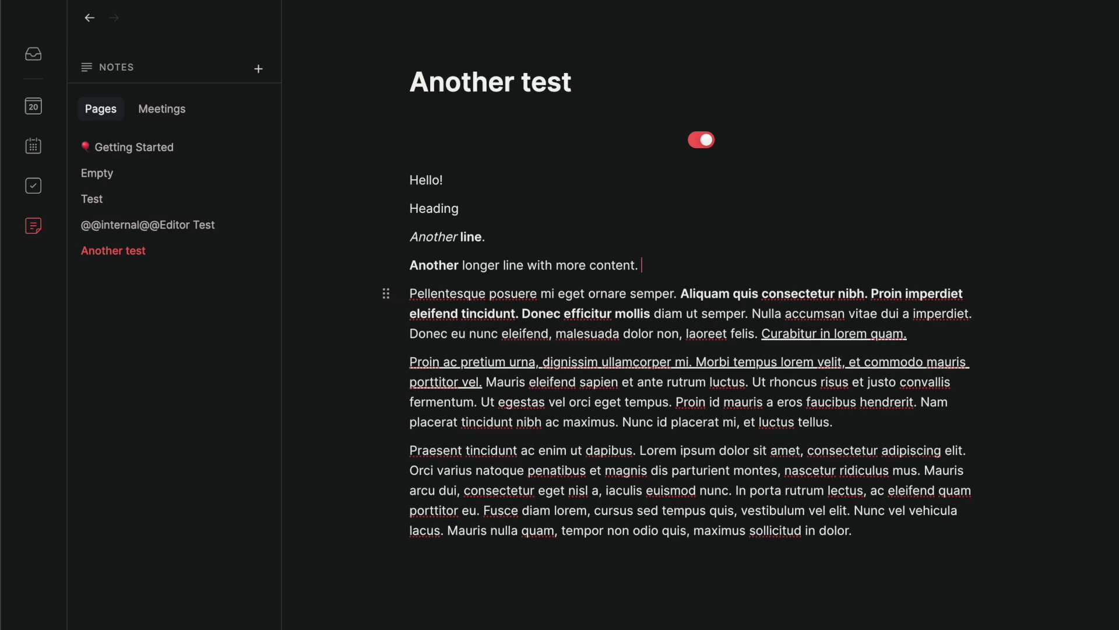
Add a task "Make a task" below "Another longer line with more content." with the /task command and start a new line.
{"action": "key", "text": "Return"}
{"action": "type", "text": "/task"}
{"action": "key", "text": "Return"}
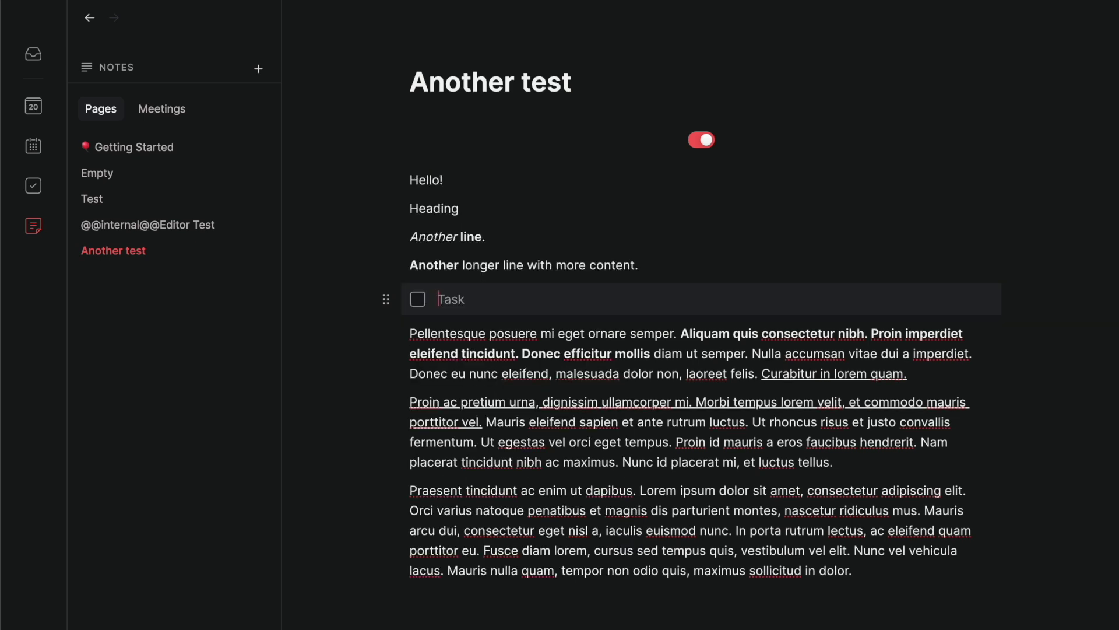
{"action": "type", "text": "Make a task"}
{"action": "key", "text": "Return"}
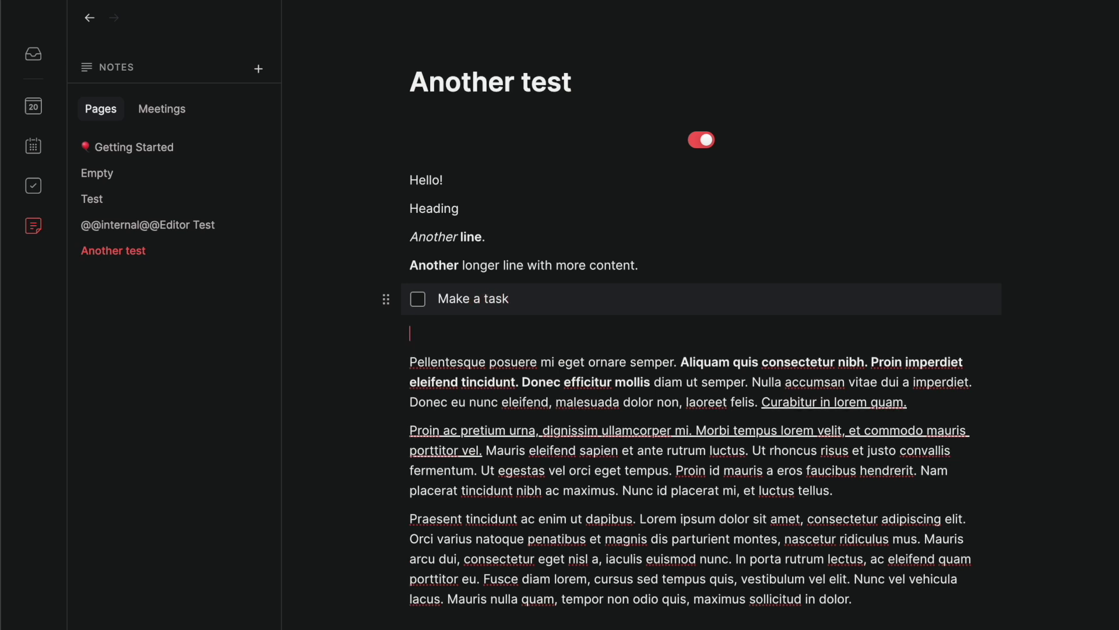
Add a task "Task" below "Make a task" with the /task command and schedule it for tomorrow.
{"action": "type", "text": "Task /task"}
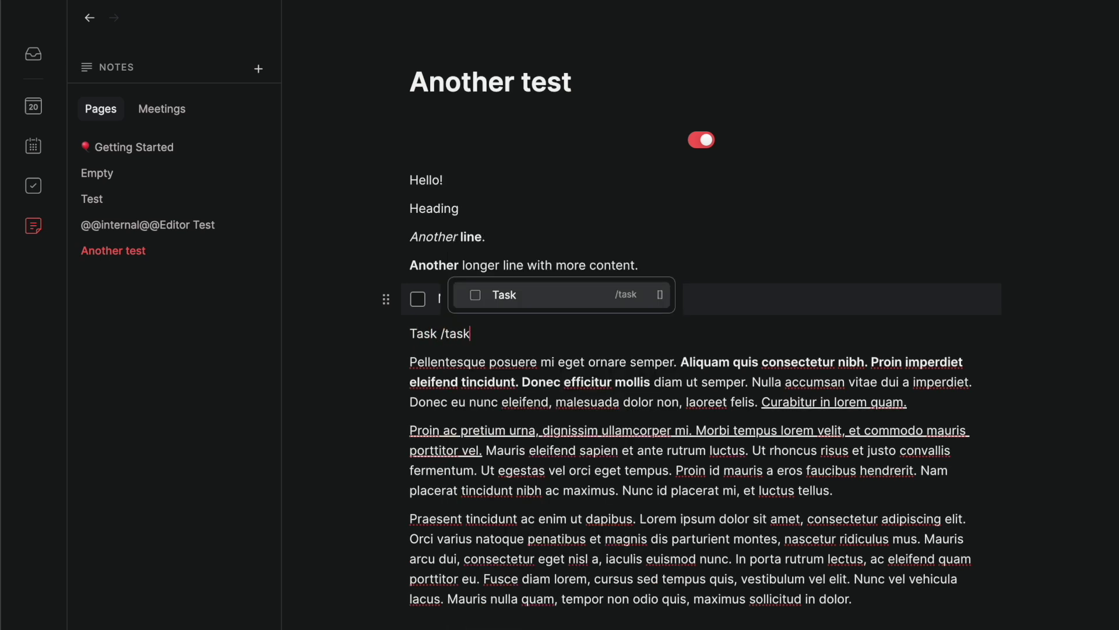
{"action": "key", "text": "Return"}
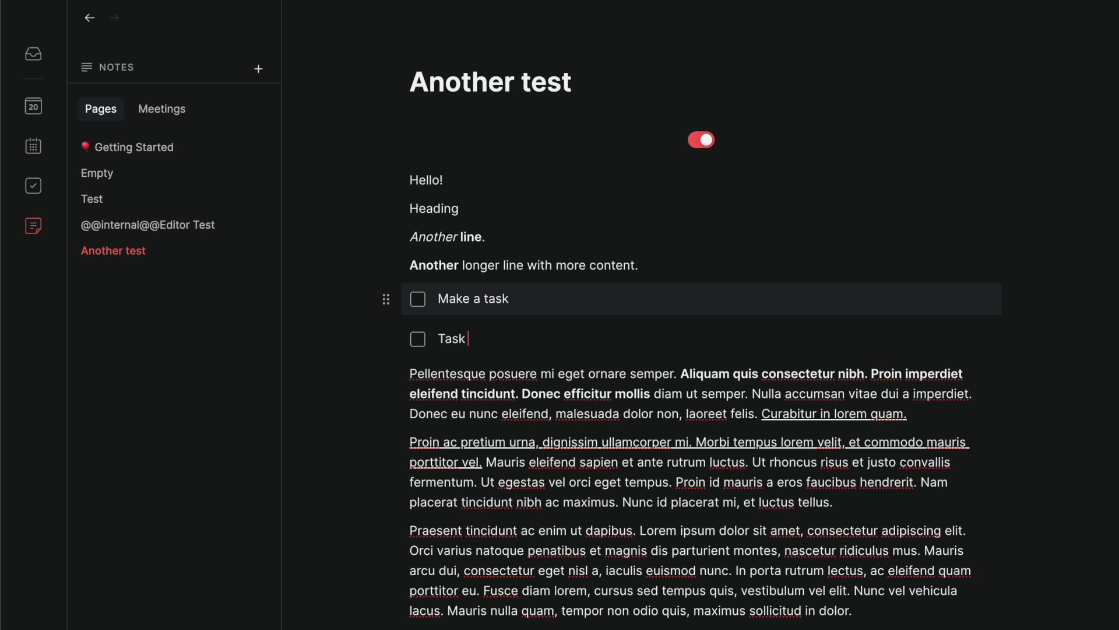
{"action": "type", "text": "torn"}
{"action": "key", "text": "BackSpace"}
{"action": "type", "text": "morrow"}
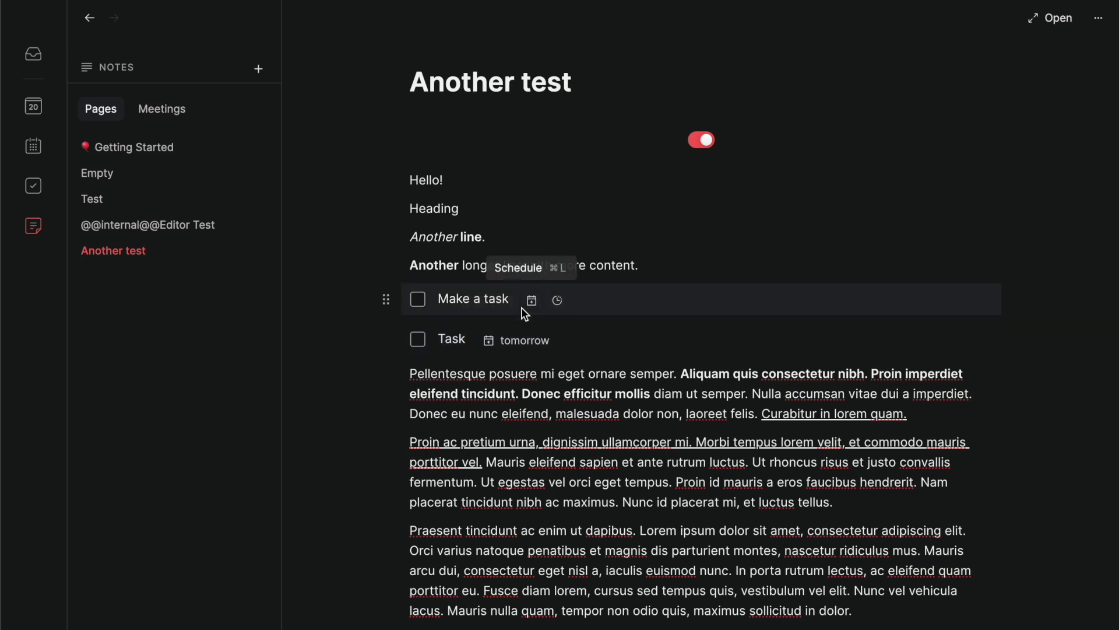
Switch the editor mode off and rewrite the second task's title as "Task tomorrow".
{"action": "left_click", "coordinate": [701, 140]}
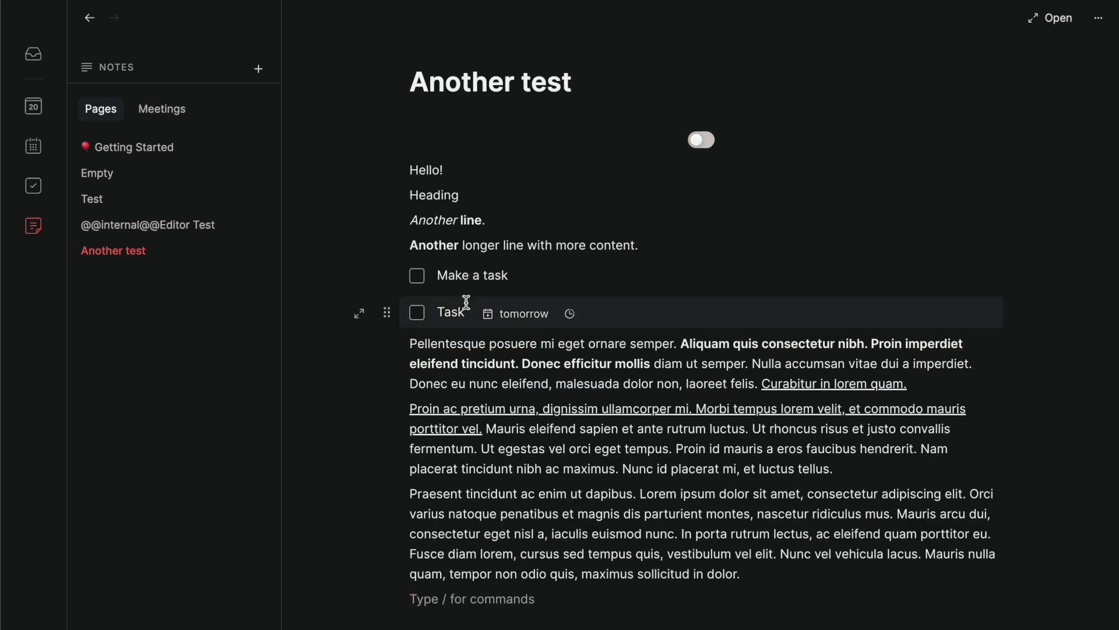
{"action": "left_click", "coordinate": [474, 312]}
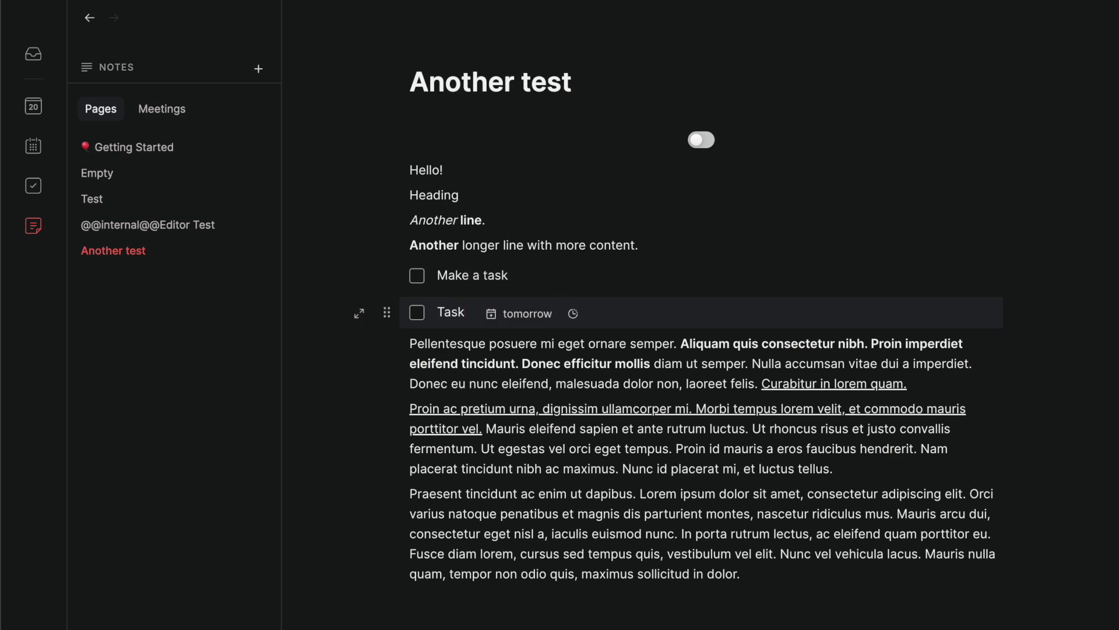
{"action": "type", "text": "tomorrow"}
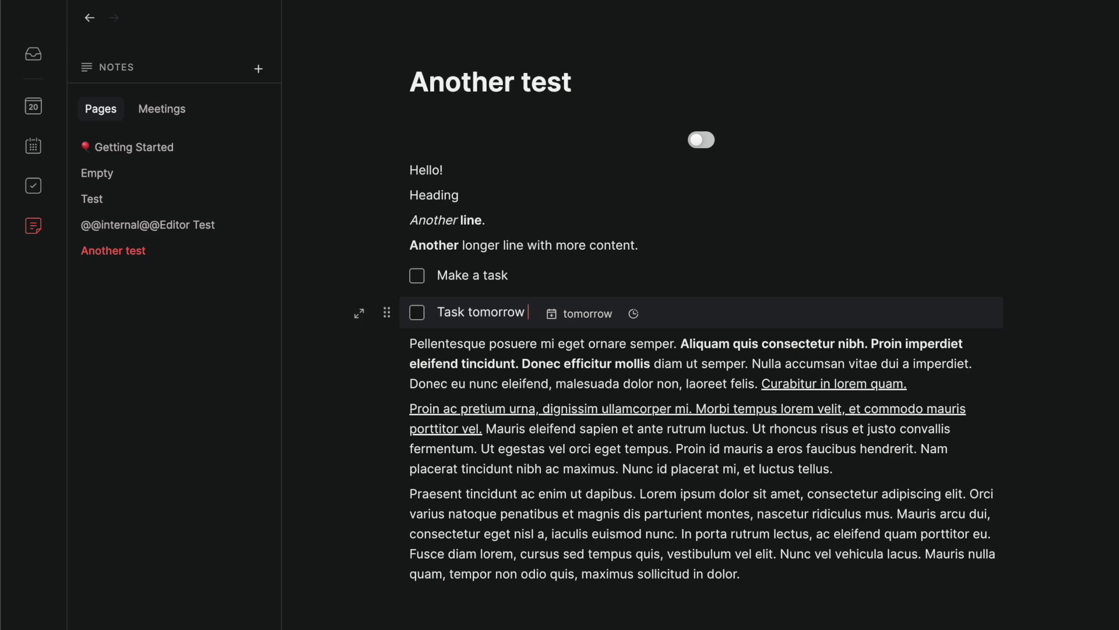
{"action": "key", "text": "ctrl+BackSpace"}
{"action": "key", "text": "ctrl+BackSpace"}
{"action": "type", "text": "Task tomorrow"}
Switch the editor mode on and convert "tomorrow" in the second task's title into its scheduled date.
{"action": "left_click", "coordinate": [705, 140]}
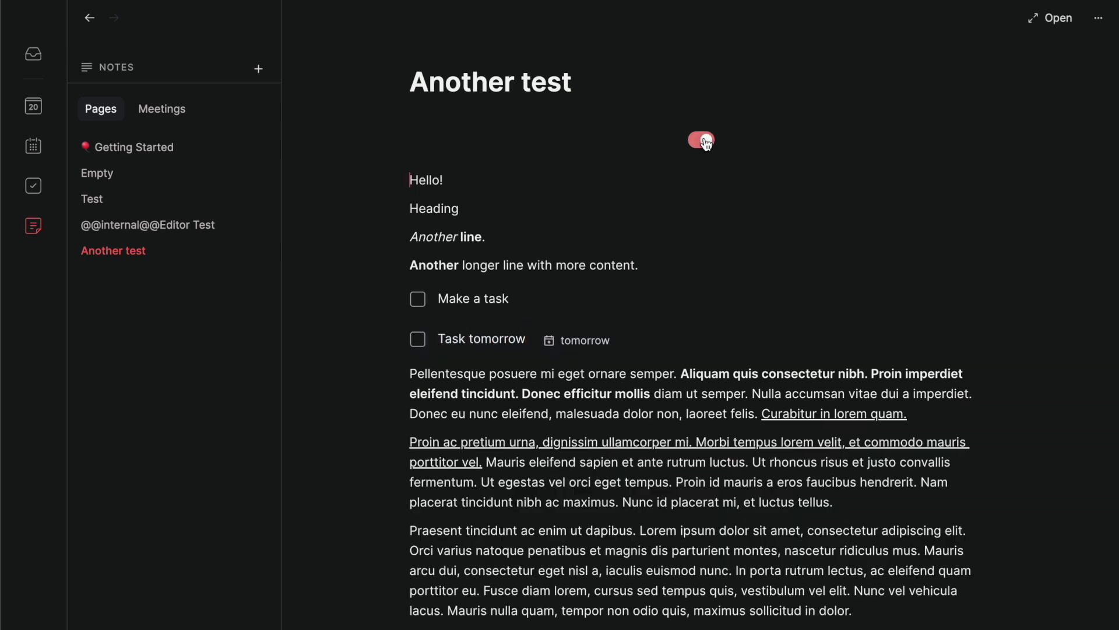
{"action": "left_click", "coordinate": [525, 343]}
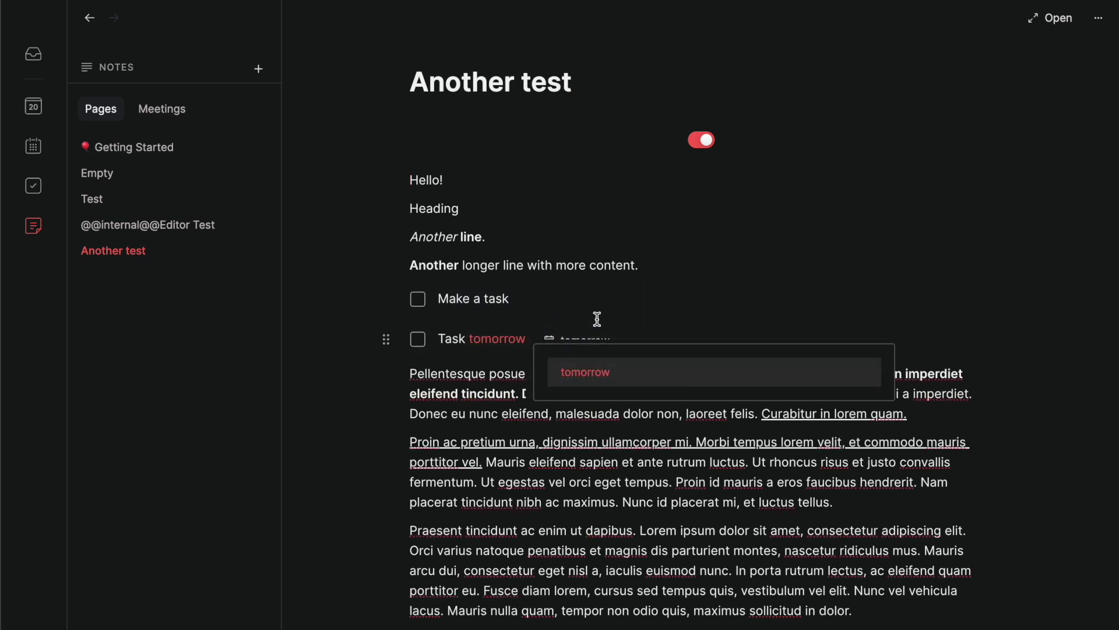
{"action": "key", "text": "Return"}
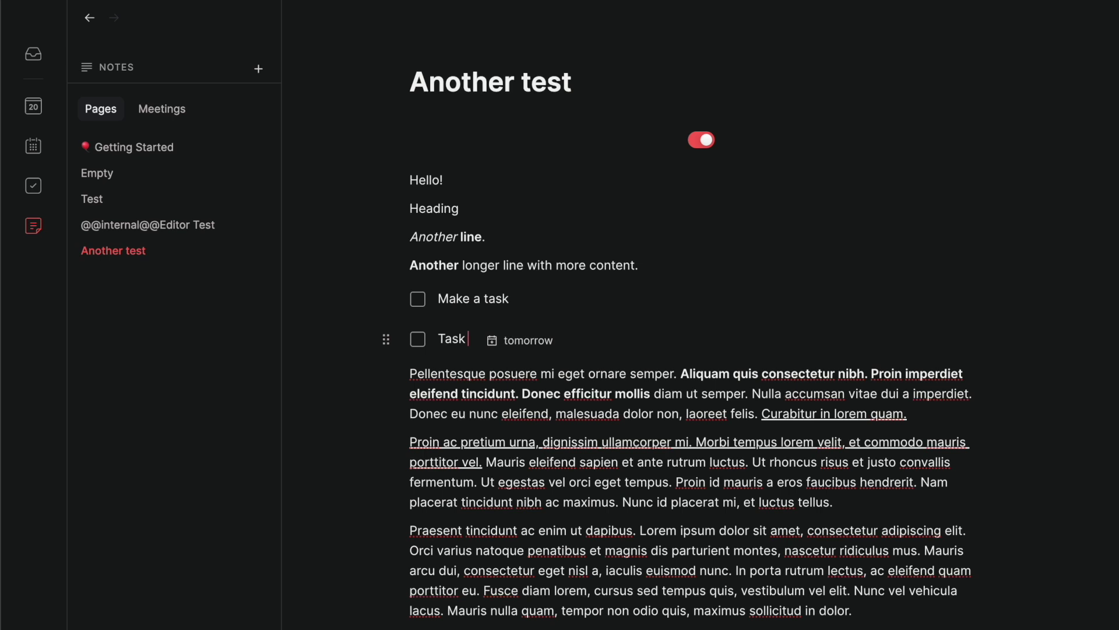
Extend the second task's title to "Task blah bleh" and reschedule the task to Friday, Dec 27th.
{"action": "key", "text": "BackSpace"}
{"action": "type", "text": "blah bleh"}
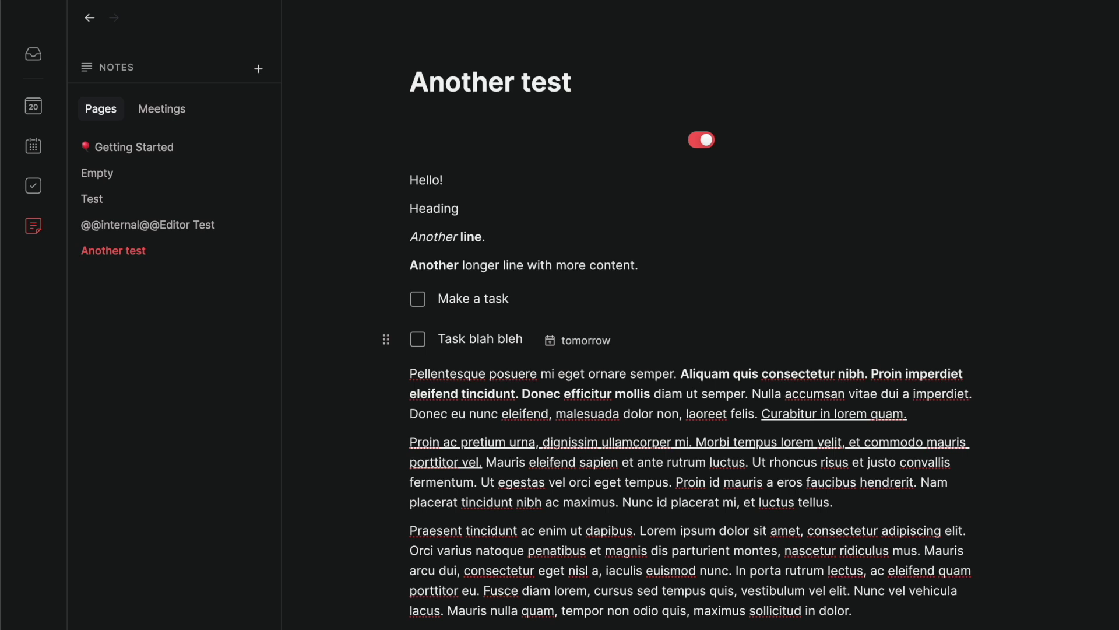
{"action": "type", "text": "today"}
{"action": "key", "text": "super+d"}
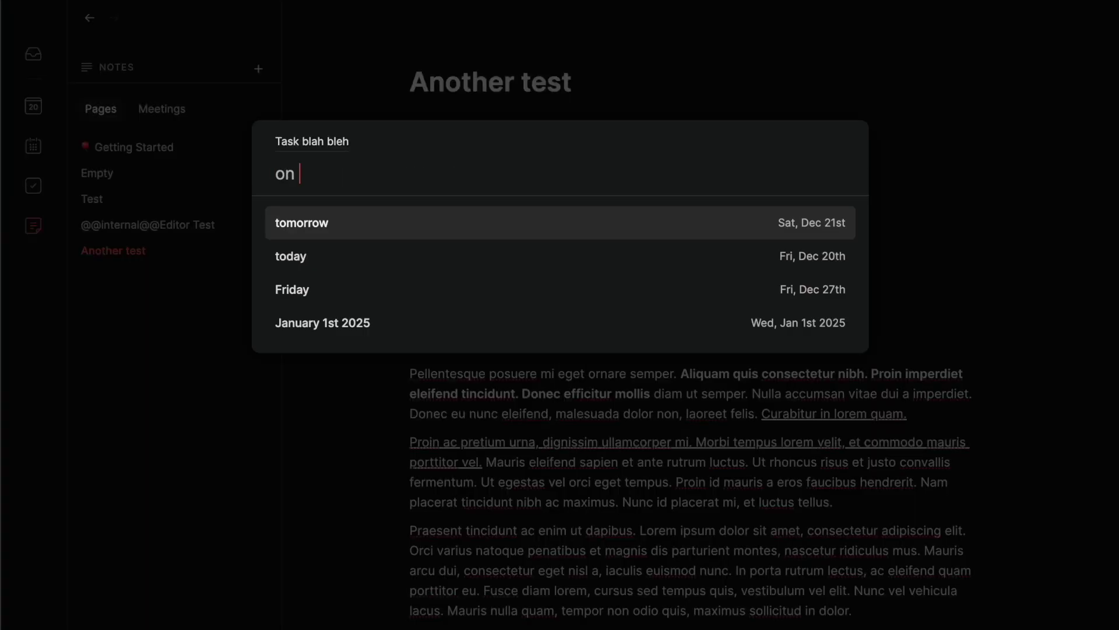
{"action": "key", "text": "Down"}
{"action": "key", "text": "Down"}
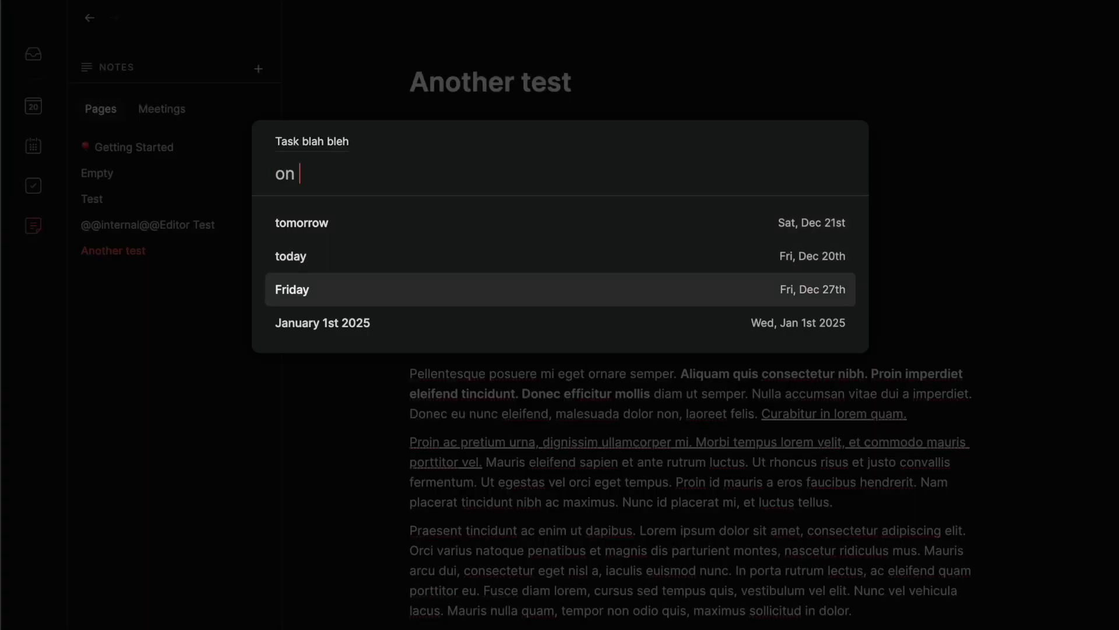
{"action": "key", "text": "Return"}
{"action": "key", "text": "Return"}
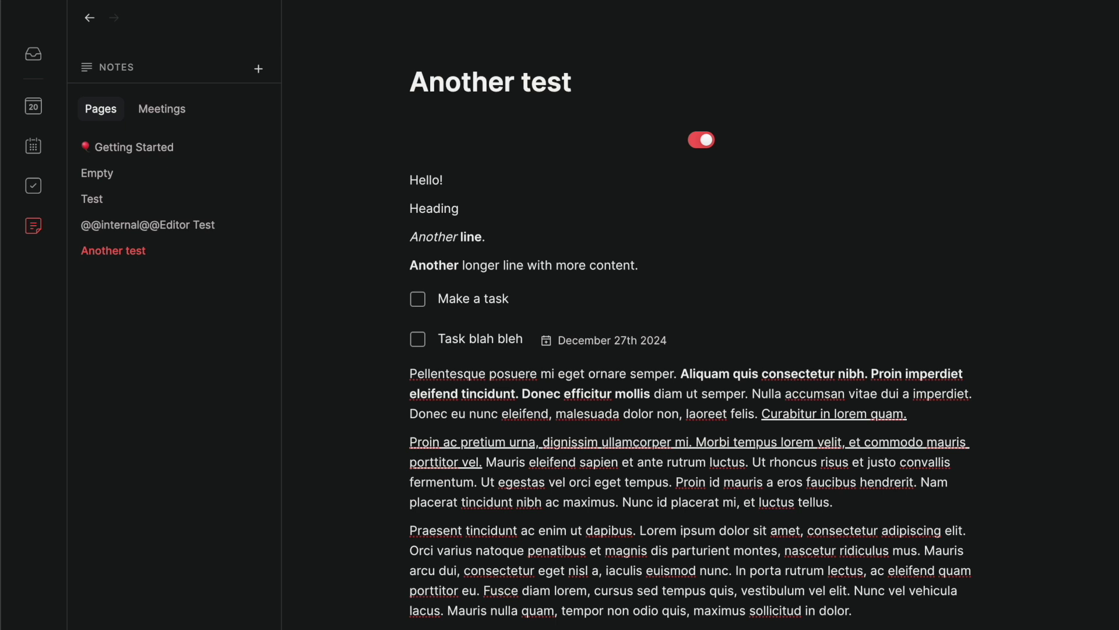
Try to reschedule "Task blah bleh" by adding "today" to its title and accepting the date suggestion.
{"action": "left_click", "coordinate": [531, 340]}
{"action": "type", "text": "today"}
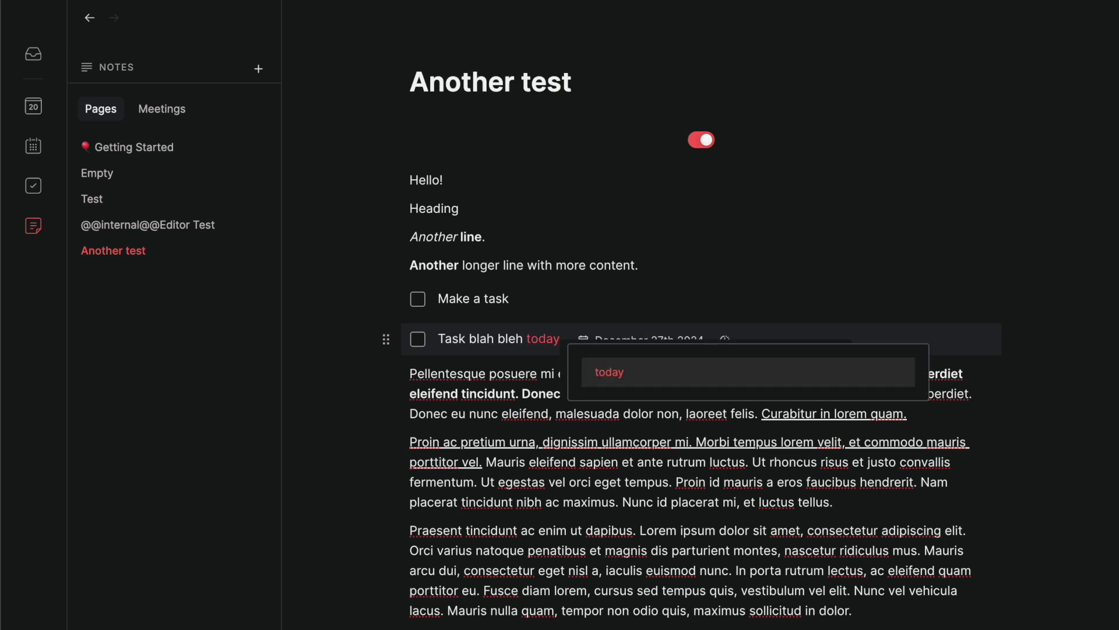
{"action": "key", "text": "Return"}
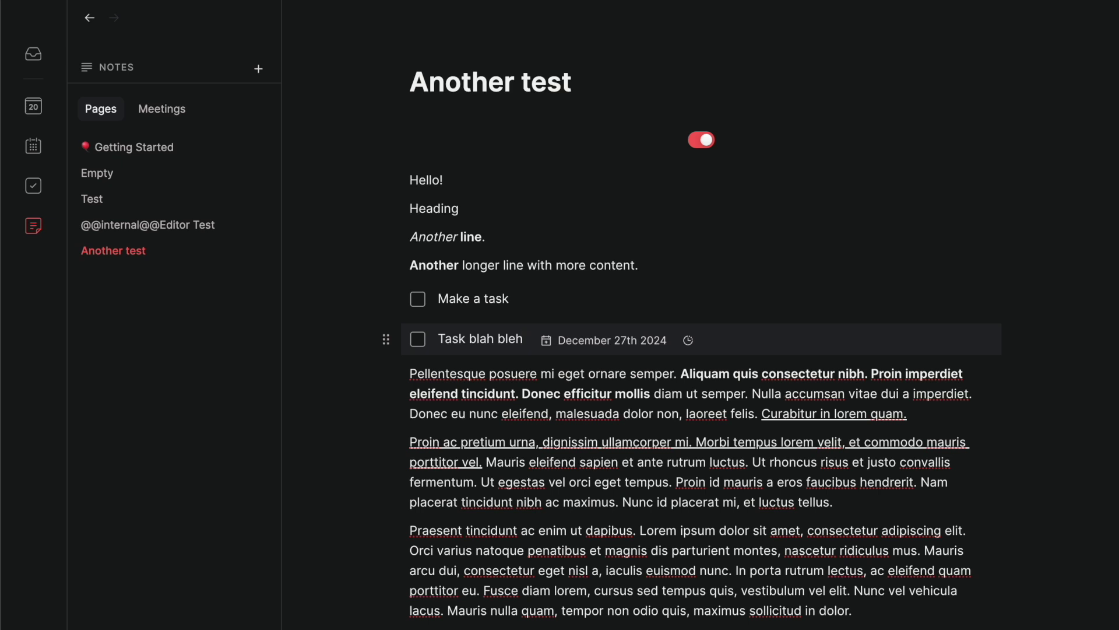
Mark "Task blah bleh" as complete and reopen it, twice in a row.
{"action": "key", "text": "ctrl+Return"}
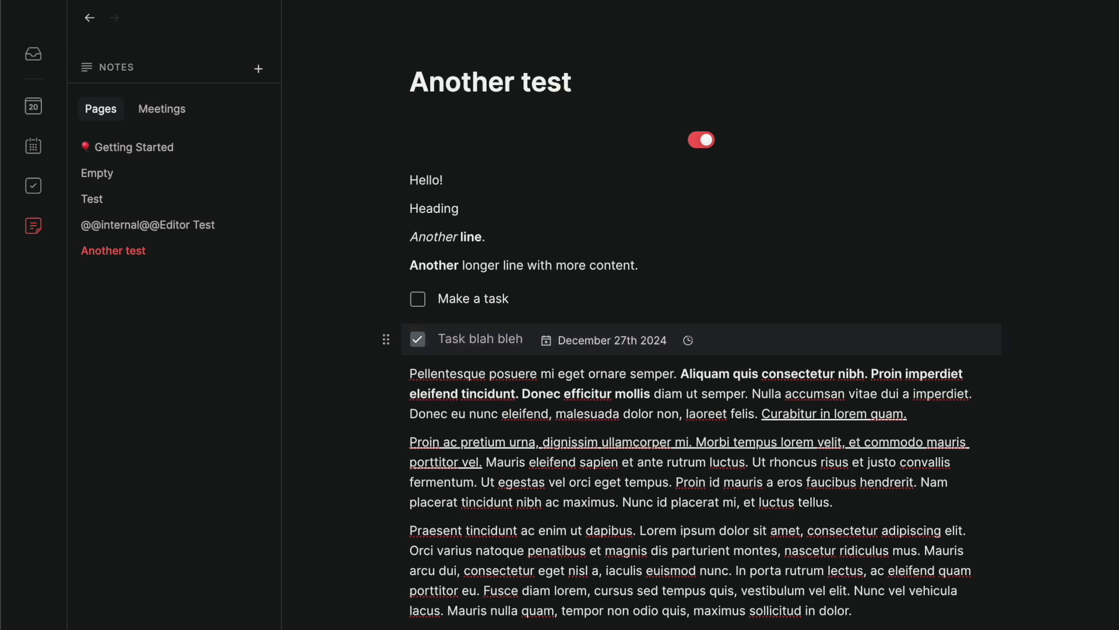
{"action": "key", "text": "ctrl+Return"}
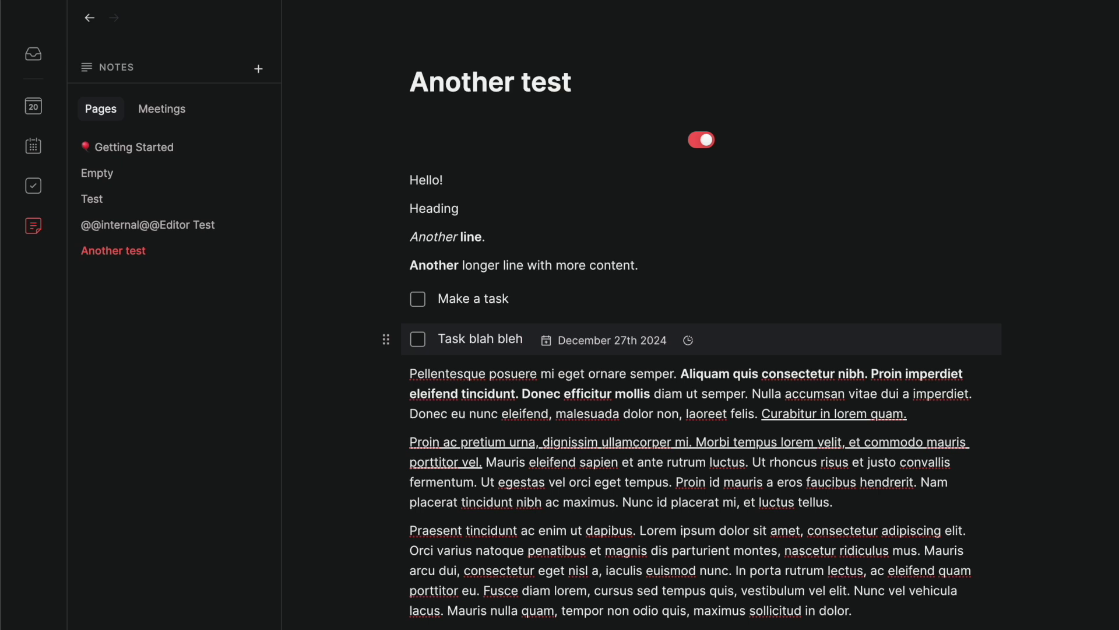
{"action": "left_click", "coordinate": [418, 340]}
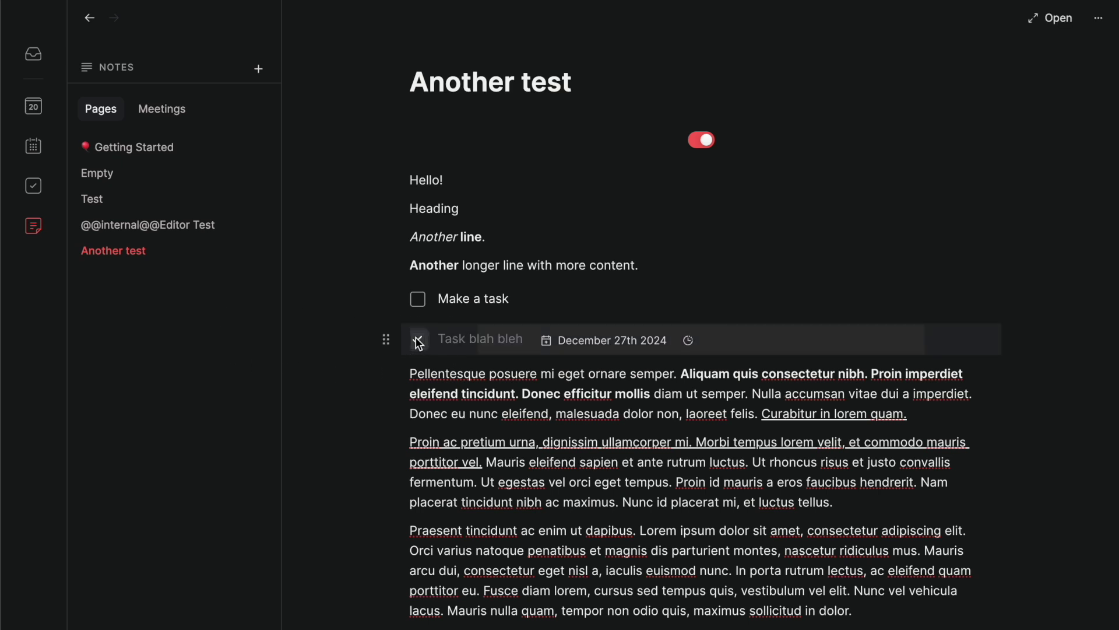
{"action": "left_click", "coordinate": [418, 341]}
Check the rescheduling and time options of "Task blah bleh" and leave them without choosing anything.
{"action": "left_click", "coordinate": [621, 342]}
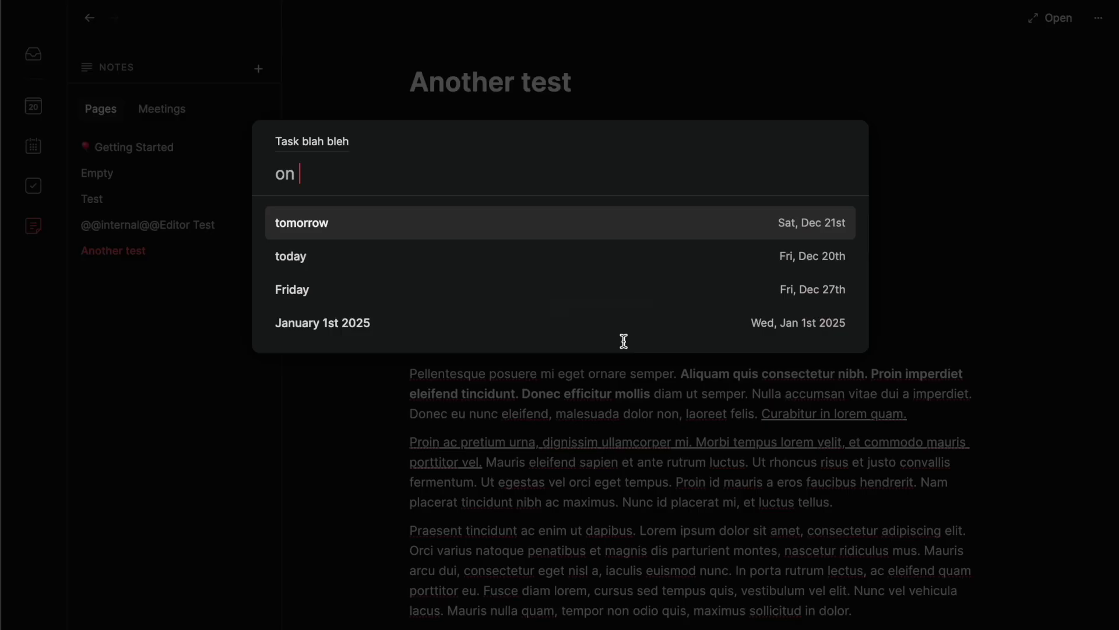
{"action": "key", "text": "Escape"}
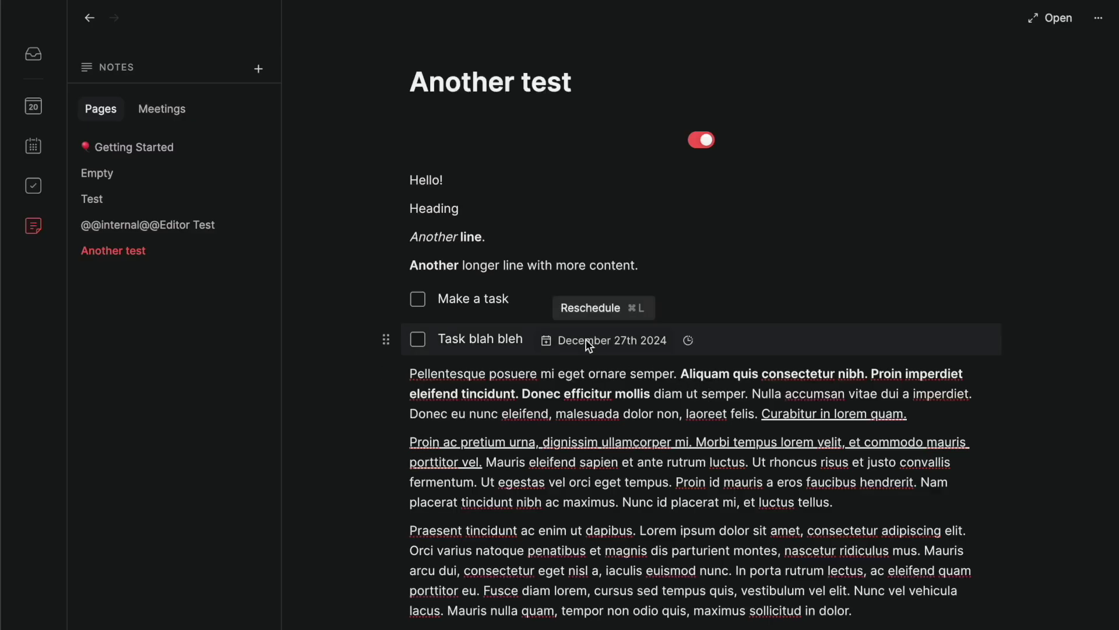
{"action": "left_click", "coordinate": [688, 341]}
{"action": "key", "text": "Escape"}
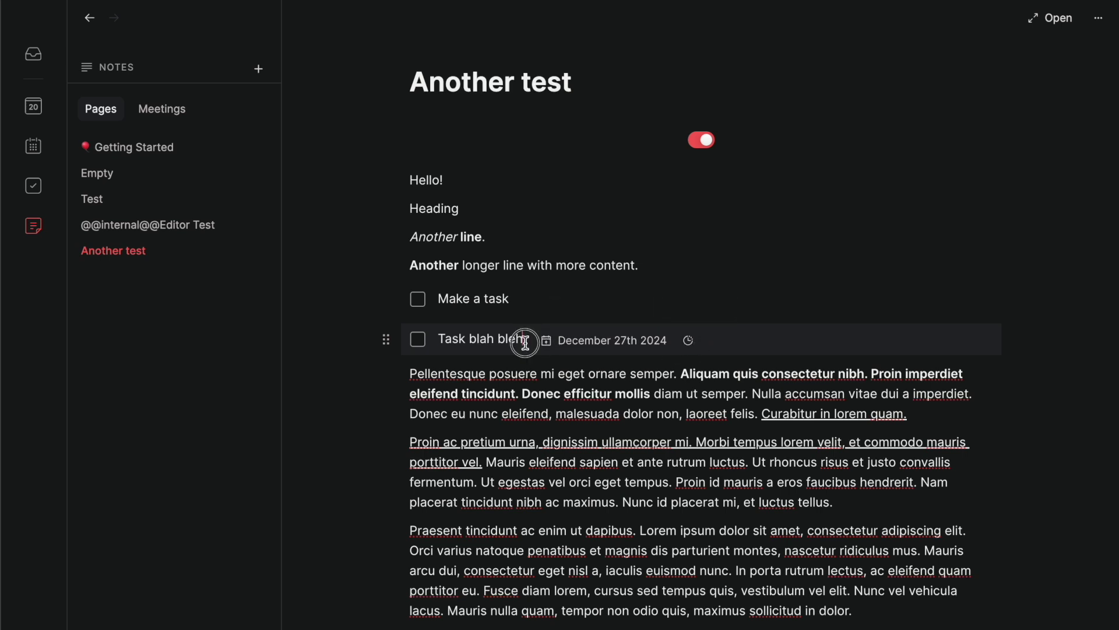
Add a task "Buy milk" below "Task blah bleh" with the "[]" shorthand and make it repeat every week.
{"action": "key", "text": "Return"}
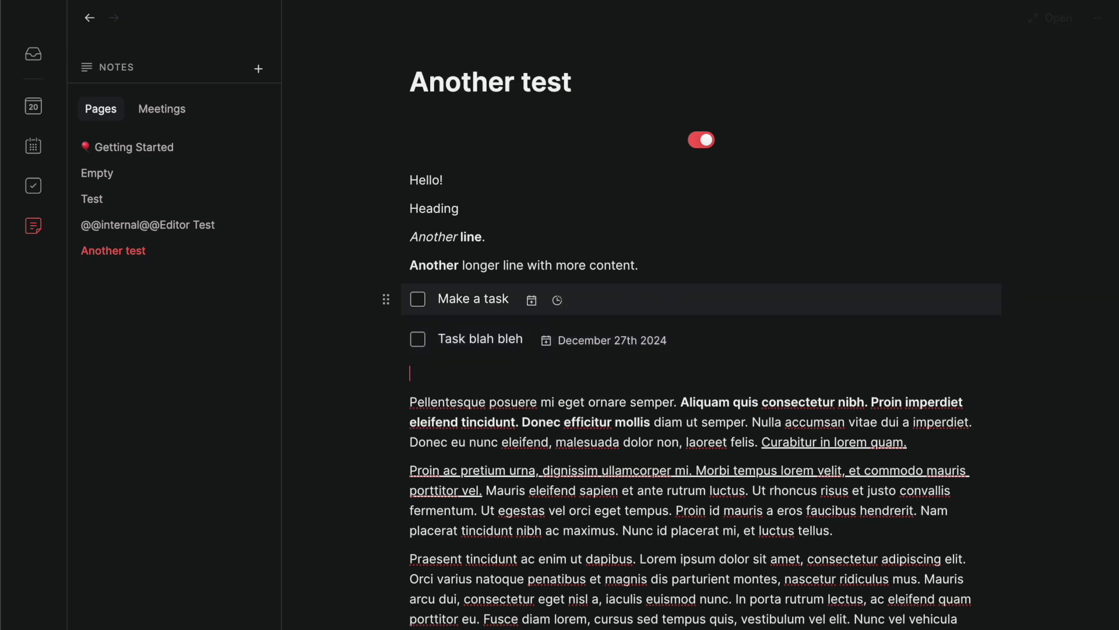
{"action": "type", "text": "[] "}
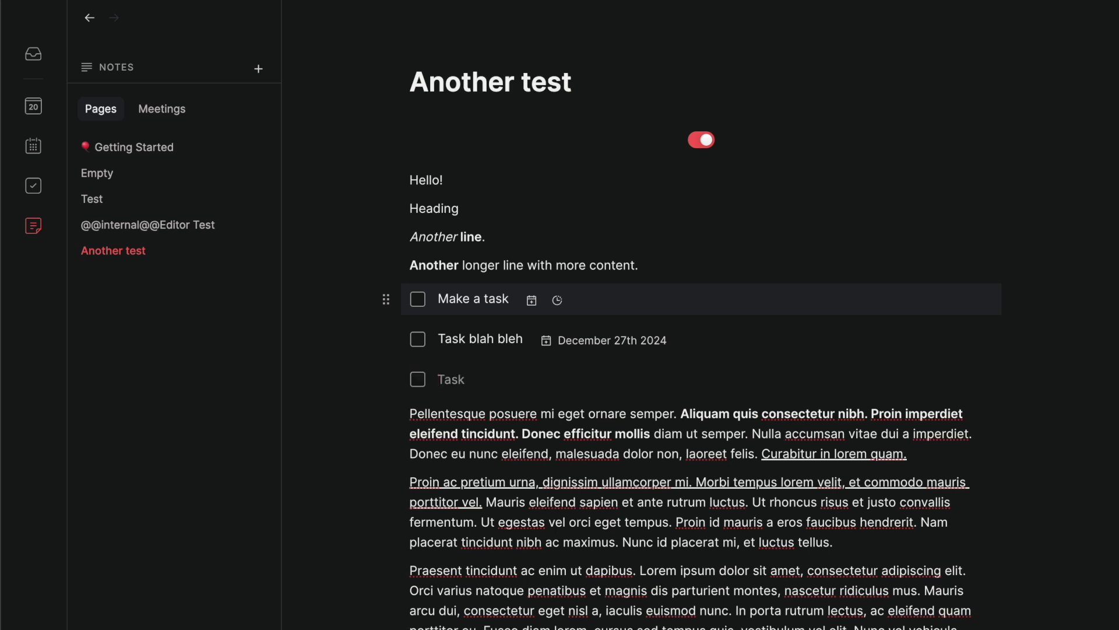
{"action": "type", "text": "Buy mik"}
{"action": "key", "text": "BackSpace"}
{"action": "type", "text": "lk every"}
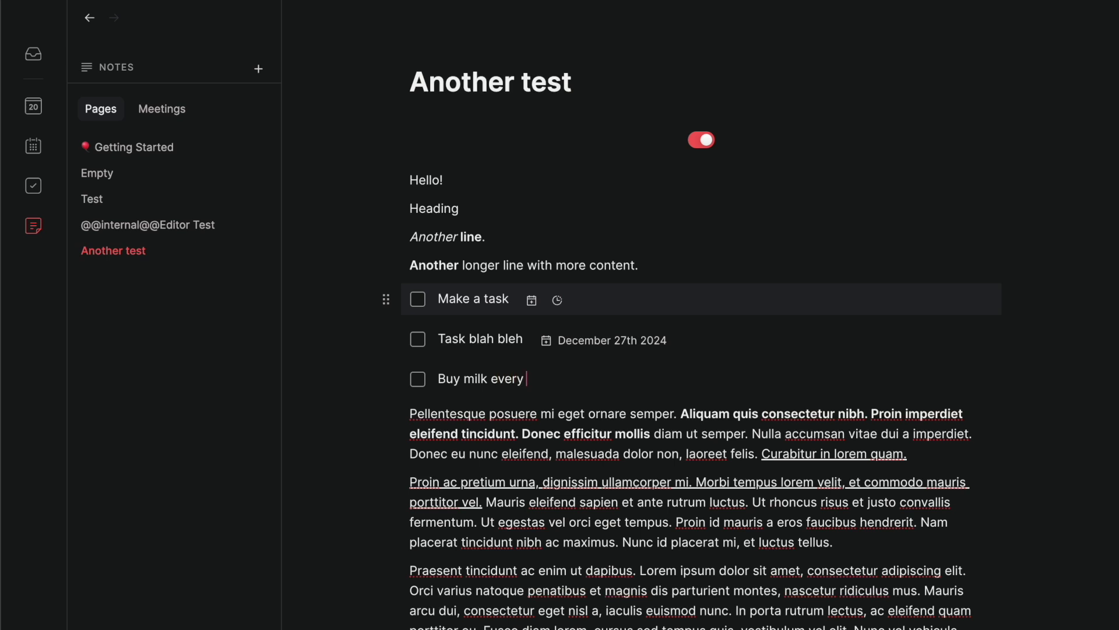
{"action": "type", "text": " wee"}
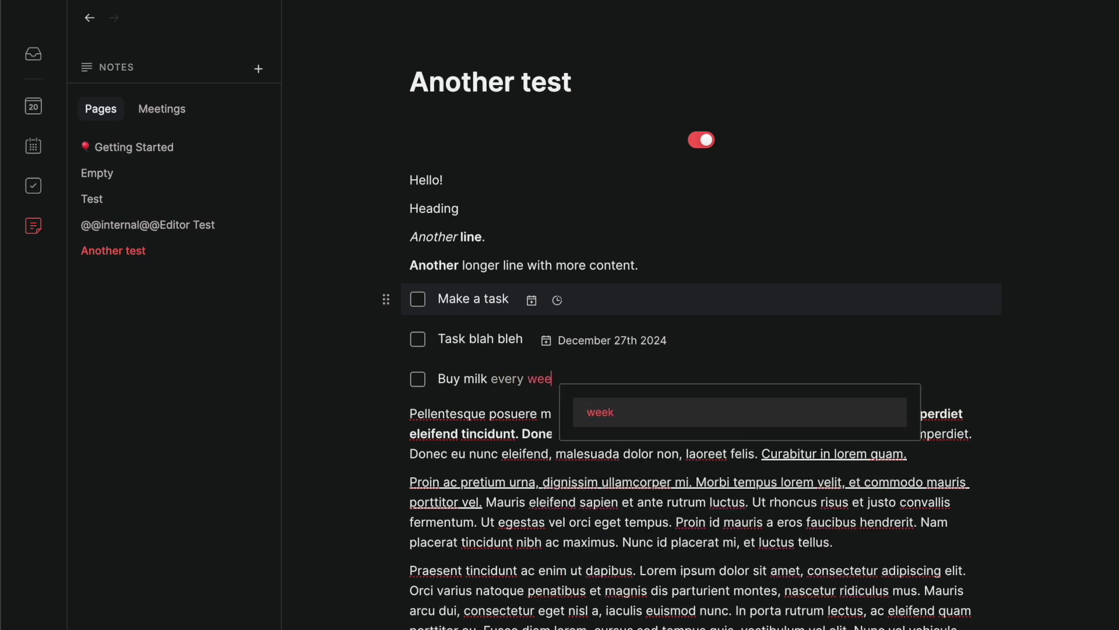
{"action": "key", "text": "Return"}
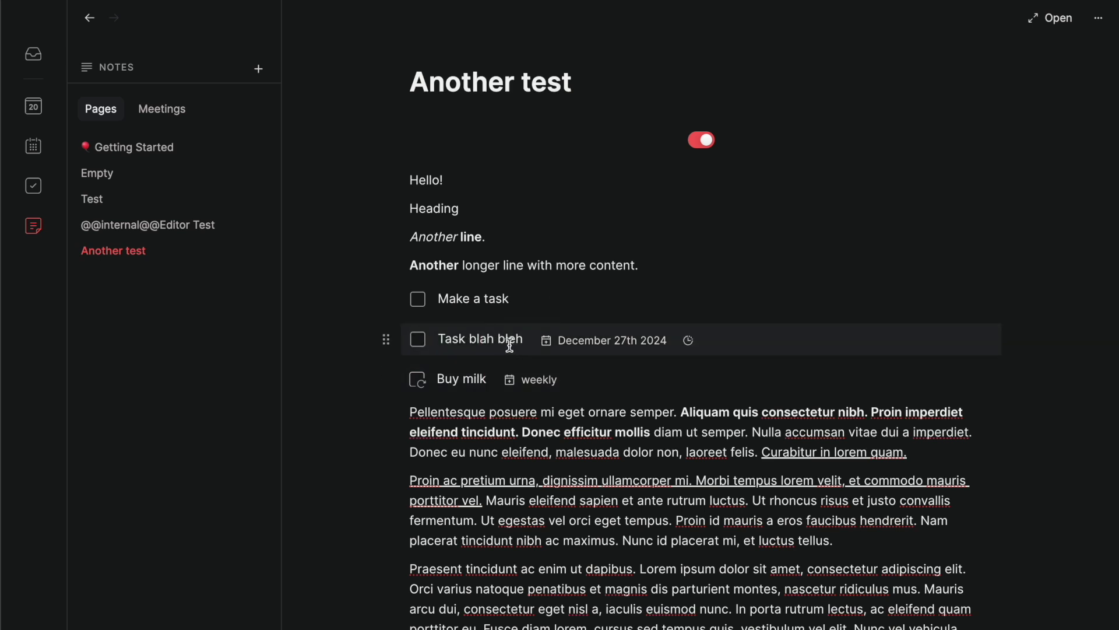
Compare selecting the "Task blah bleh" and "Buy milk" tasks with the editor mode on and off, ending with it on.
{"action": "key", "text": "Escape"}
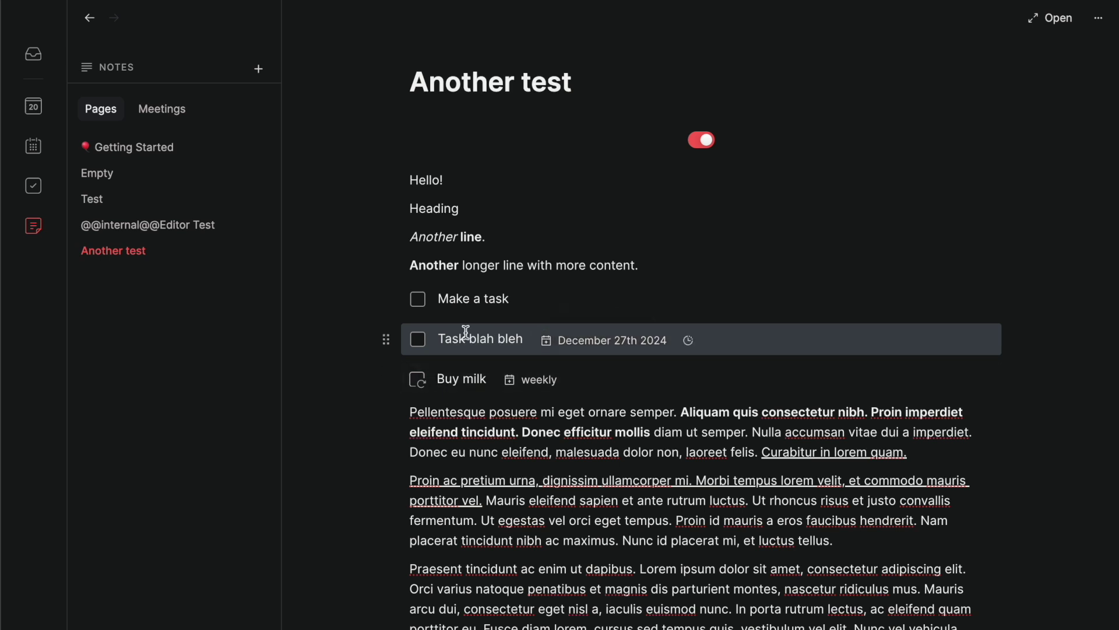
{"action": "left_click", "coordinate": [469, 379]}
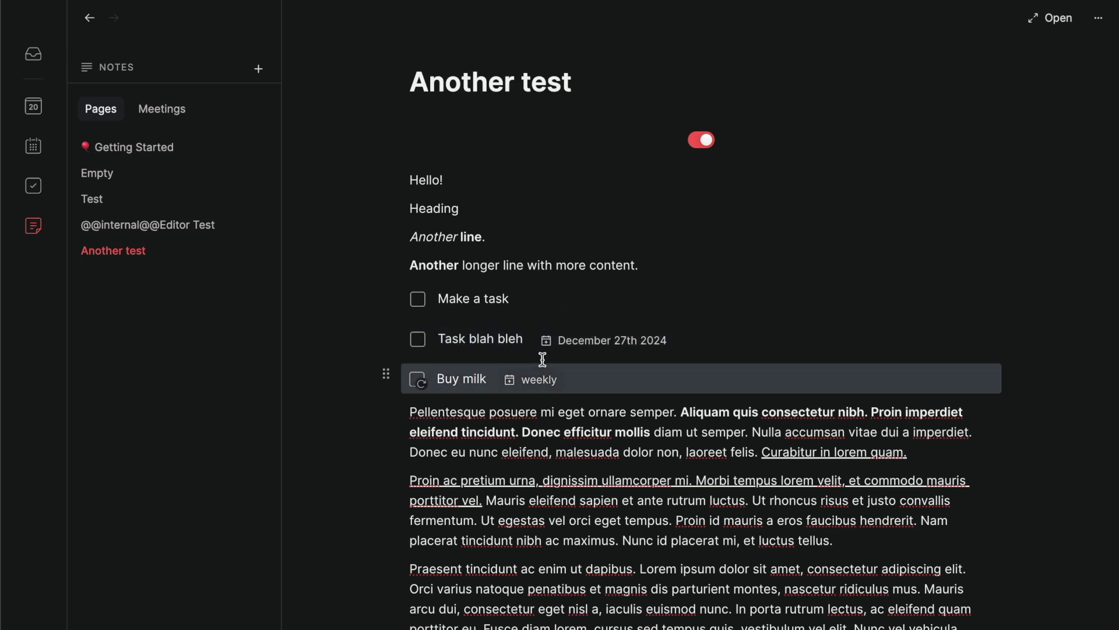
{"action": "left_click", "coordinate": [707, 142]}
{"action": "left_click", "coordinate": [462, 350]}
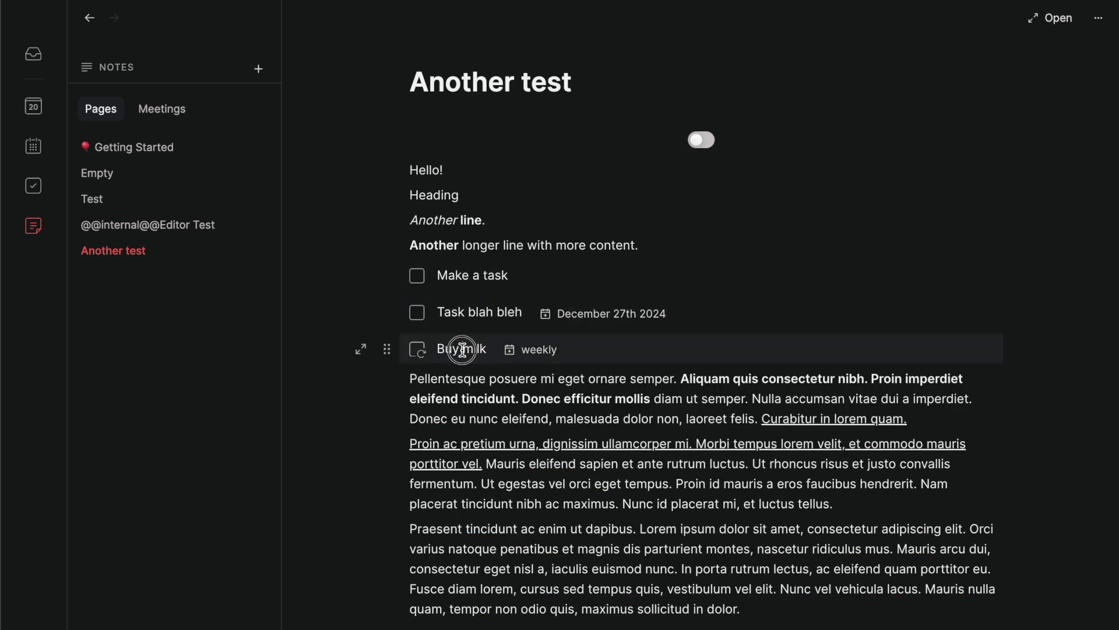
{"action": "left_click", "coordinate": [486, 312]}
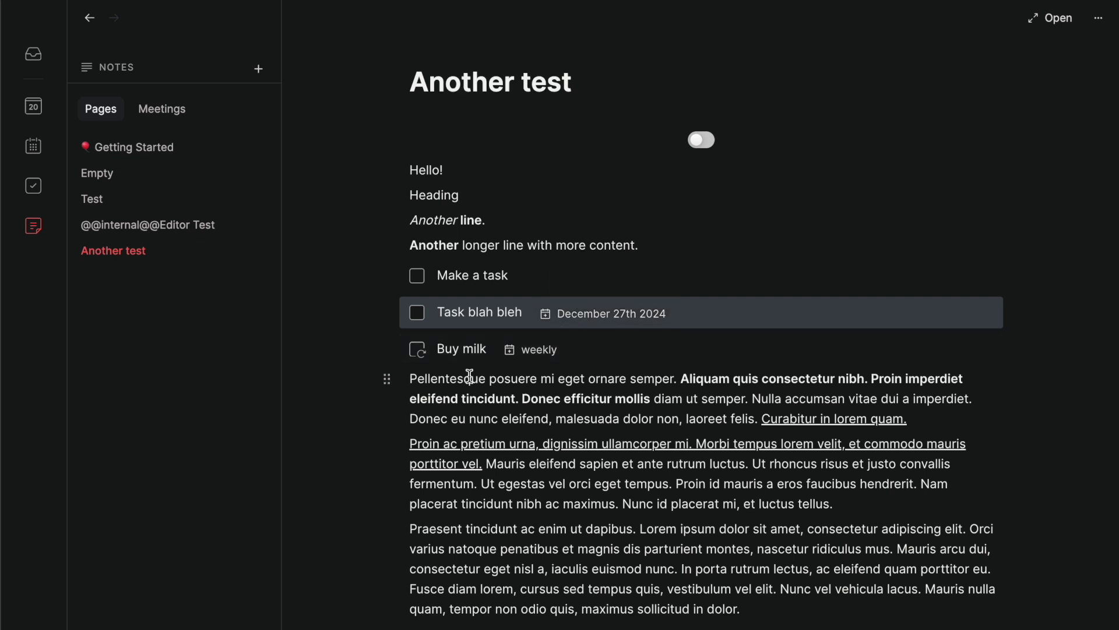
{"action": "left_click", "coordinate": [471, 351]}
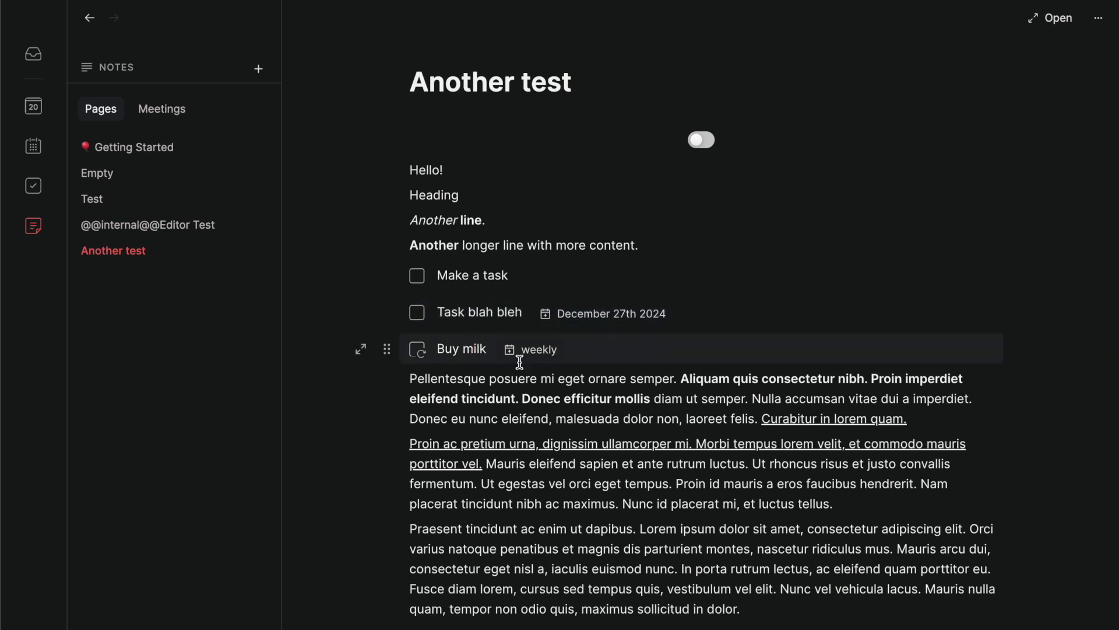
{"action": "left_click", "coordinate": [461, 352]}
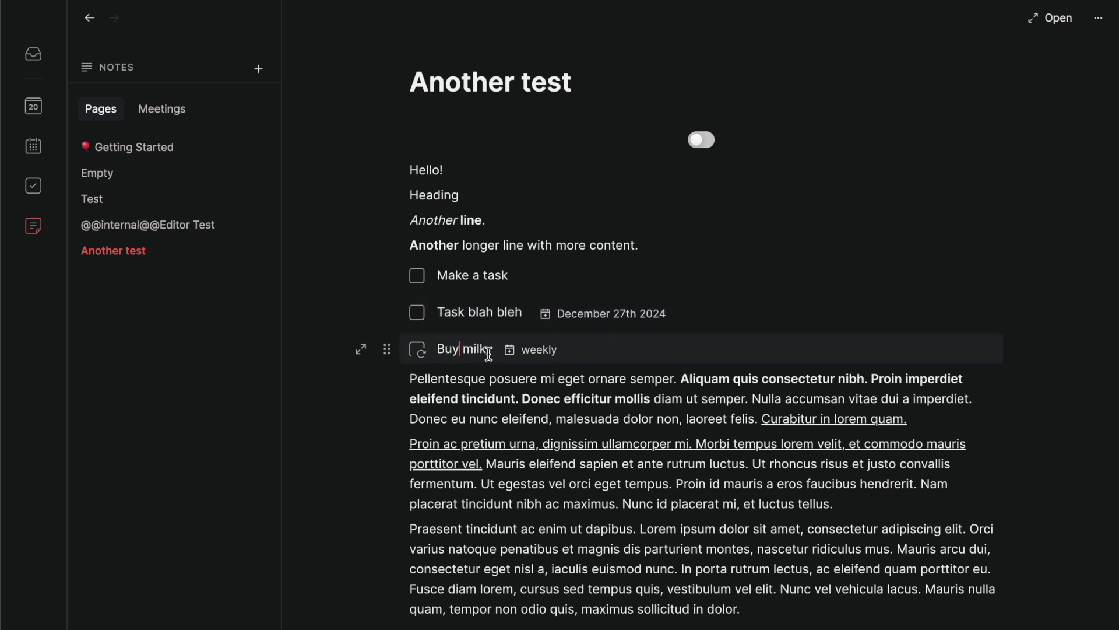
{"action": "left_click", "coordinate": [703, 141]}
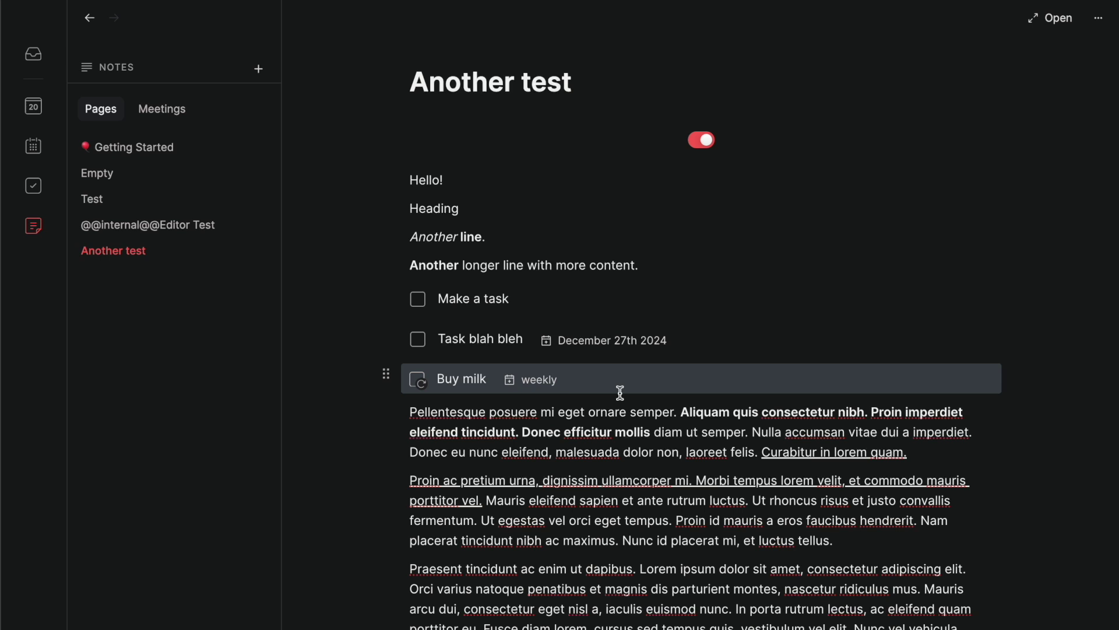
Delete the selected "Buy milk" task and undo the deletion.
{"action": "key", "text": "Delete"}
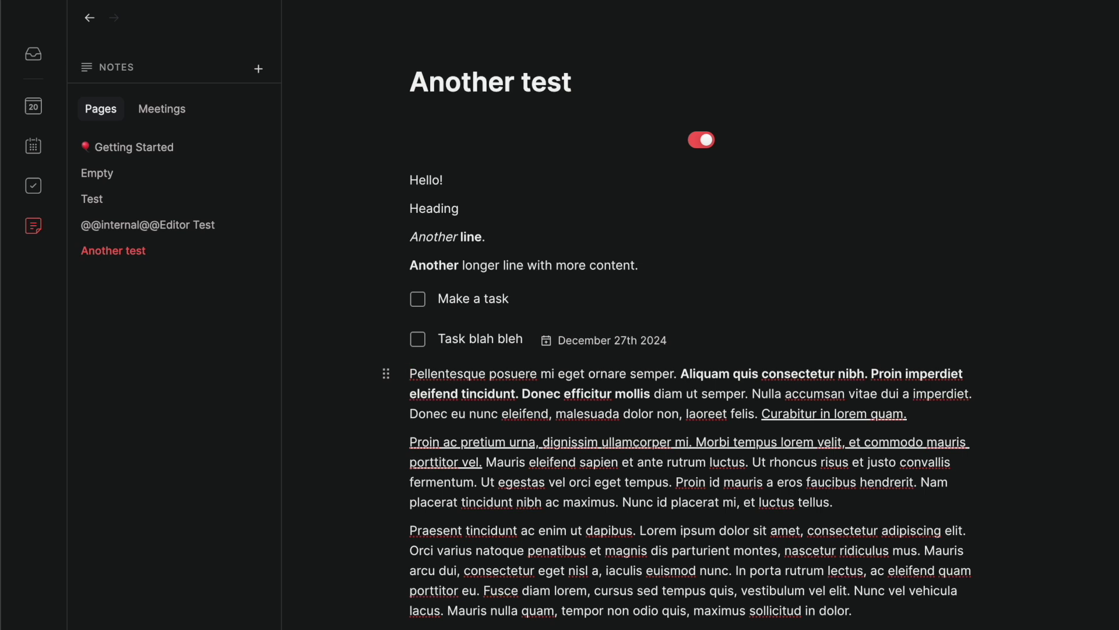
{"action": "key", "text": "ctrl+z"}
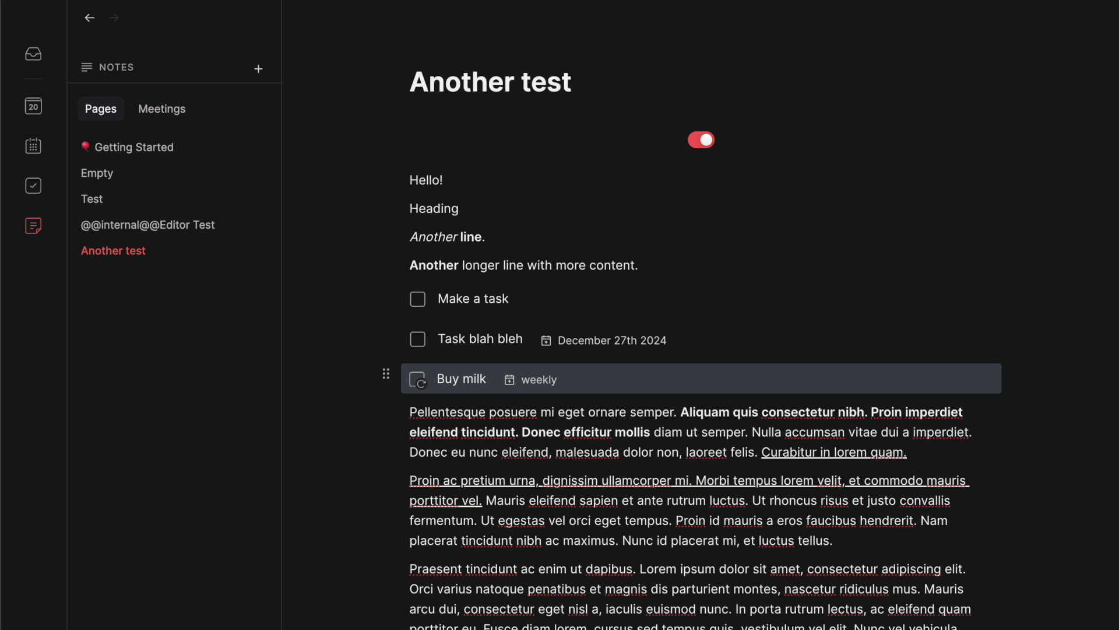
Move the block selection from "Buy milk" up to "Another line.", enter its text, move the caret around, and return to block selection on "Heading".
{"action": "key", "text": "Up"}
{"action": "key", "text": "Up"}
{"action": "key", "text": "Up"}
{"action": "key", "text": "Up"}
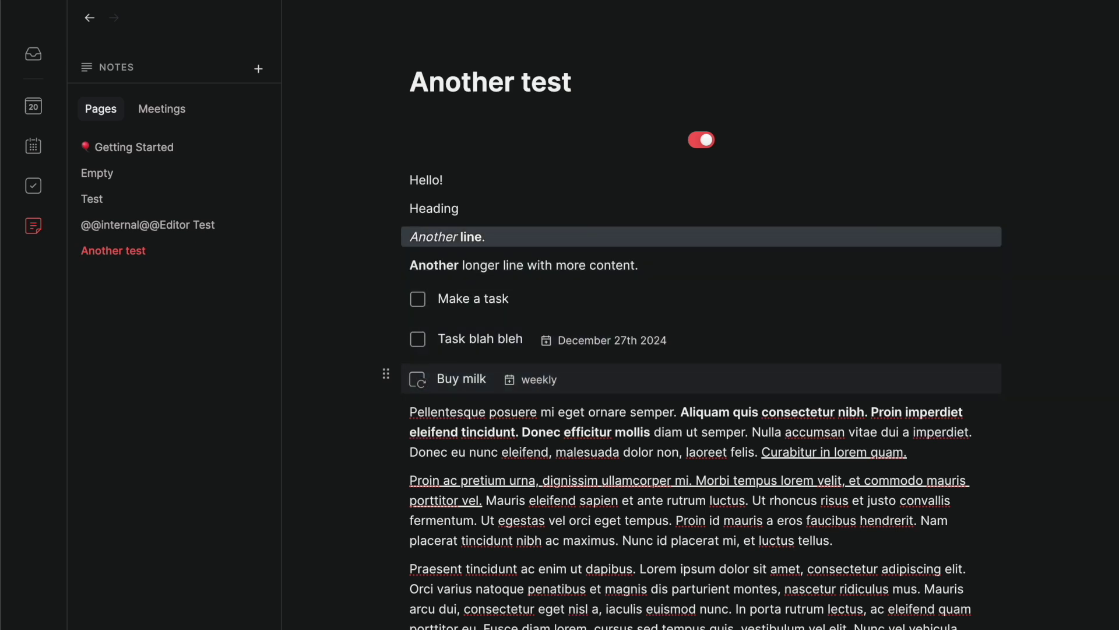
{"action": "key", "text": "Return"}
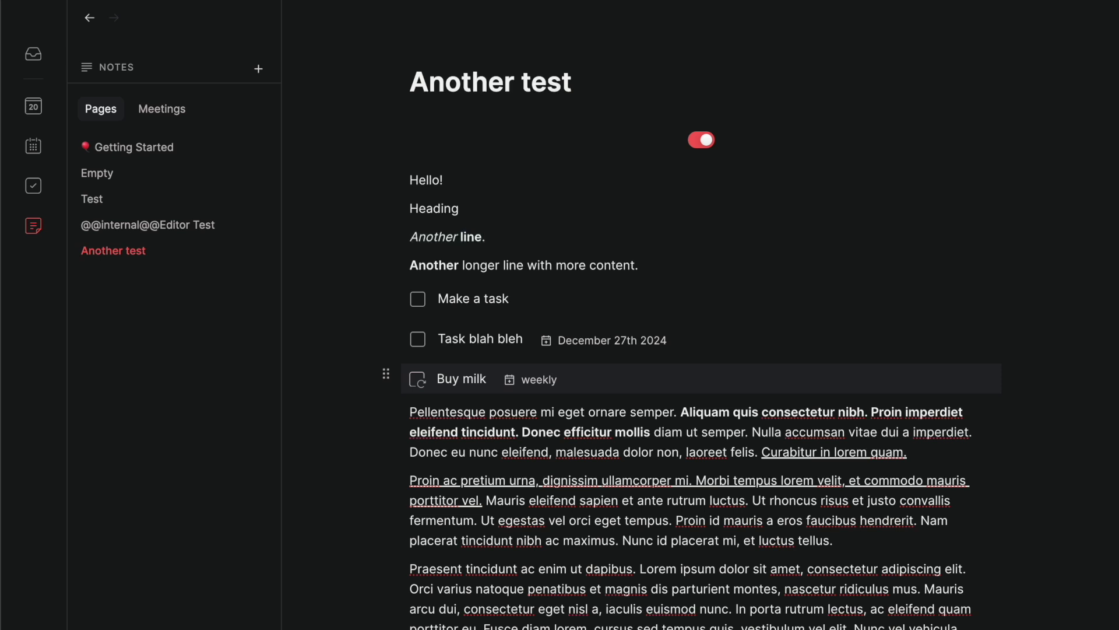
{"action": "key", "text": "Down"}
{"action": "key", "text": "Left"}
{"action": "key", "text": "Left"}
{"action": "key", "text": "Left"}
{"action": "key", "text": "Down"}
{"action": "key", "text": "Down"}
{"action": "key", "text": "Up"}
{"action": "key", "text": "Up"}
{"action": "key", "text": "Escape"}
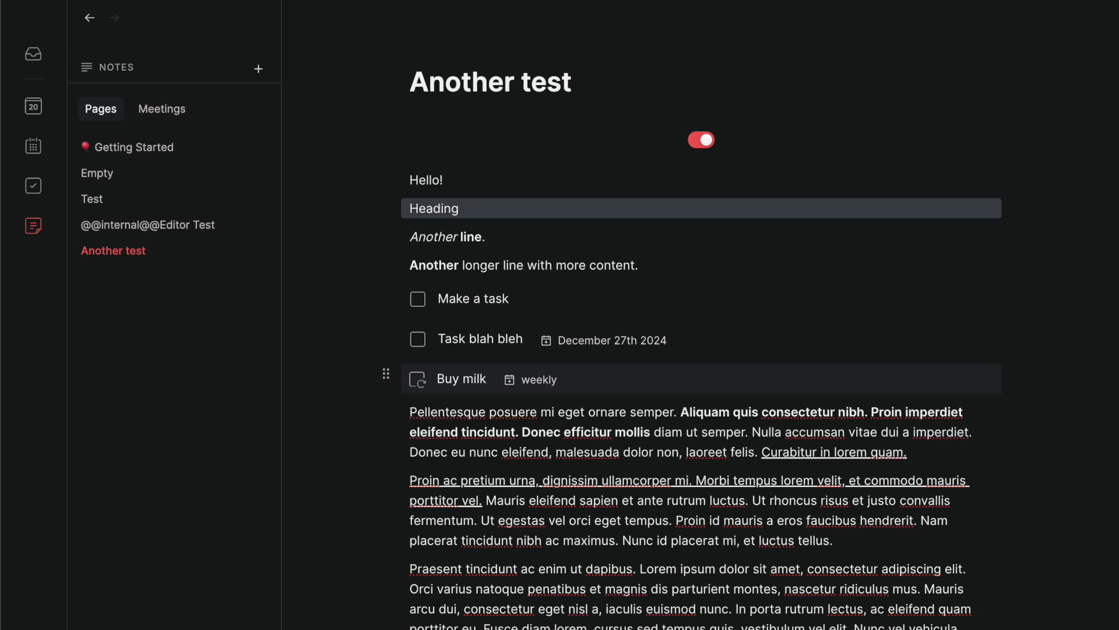
Move the single-block selection up and down through the note's blocks, ending on "Another line.".
{"action": "key", "text": "Down"}
{"action": "key", "text": "Down"}
{"action": "key", "text": "Up"}
{"action": "key", "text": "Up"}
{"action": "key", "text": "Up"}
{"action": "key", "text": "Down"}
{"action": "key", "text": "Down"}
{"action": "key", "text": "Down"}
{"action": "key", "text": "Down"}
{"action": "key", "text": "Down"}
{"action": "key", "text": "Up"}
{"action": "key", "text": "Up"}
{"action": "key", "text": "Up"}
{"action": "key", "text": "Up"}
{"action": "key", "text": "Up"}
{"action": "key", "text": "Down"}
{"action": "key", "text": "Down"}
{"action": "key", "text": "Down"}
{"action": "key", "text": "Down"}
{"action": "key", "text": "Down"}
{"action": "key", "text": "Down"}
{"action": "key", "text": "Down"}
{"action": "key", "text": "Down"}
{"action": "key", "text": "Down"}
{"action": "key", "text": "Up"}
{"action": "key", "text": "Up"}
{"action": "key", "text": "Up"}
{"action": "key", "text": "Up"}
{"action": "key", "text": "Up"}
{"action": "key", "text": "Up"}
{"action": "key", "text": "Down"}
{"action": "key", "text": "Up"}
{"action": "key", "text": "Up"}
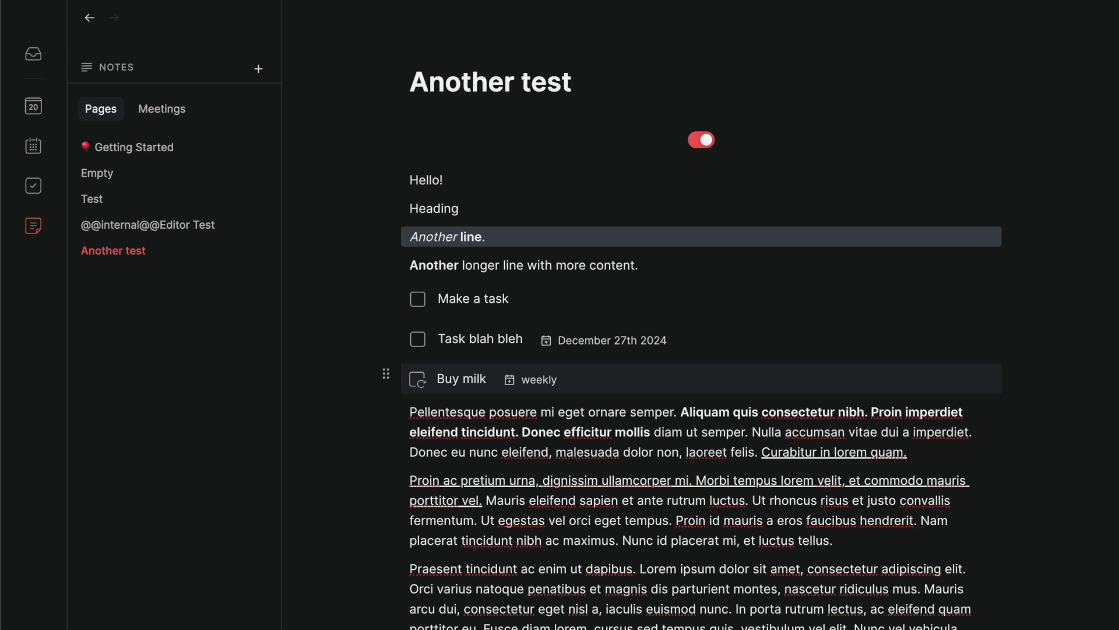
Extend and shrink the block selection from "Another line." in both directions, ending with everything down to "Buy milk" selected.
{"action": "key", "text": "shift+Down"}
{"action": "key", "text": "shift+Up"}
{"action": "key", "text": "shift+Up"}
{"action": "key", "text": "shift+Up"}
{"action": "key", "text": "shift+Down"}
{"action": "key", "text": "shift+Down"}
{"action": "key", "text": "shift+Down"}
{"action": "key", "text": "shift+Down"}
{"action": "key", "text": "shift+Down"}
{"action": "key", "text": "shift+Up"}
{"action": "key", "text": "shift+Up"}
{"action": "key", "text": "shift+Up"}
{"action": "key", "text": "shift+Up"}
{"action": "key", "text": "shift+Down"}
{"action": "key", "text": "shift+Down"}
{"action": "key", "text": "shift+Down"}
{"action": "key", "text": "shift+Down"}
{"action": "key", "text": "shift+Down"}
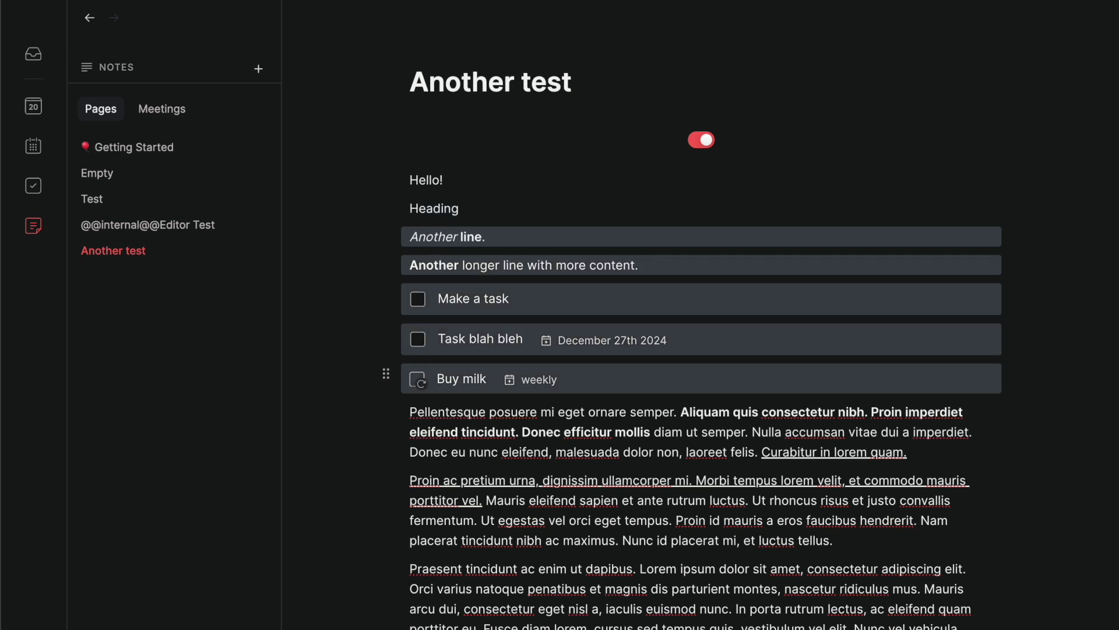
Select the three tasks from "Buy milk" up to "Make a task", delete them and undo the deletion.
{"action": "key", "text": "Down"}
{"action": "key", "text": "Up"}
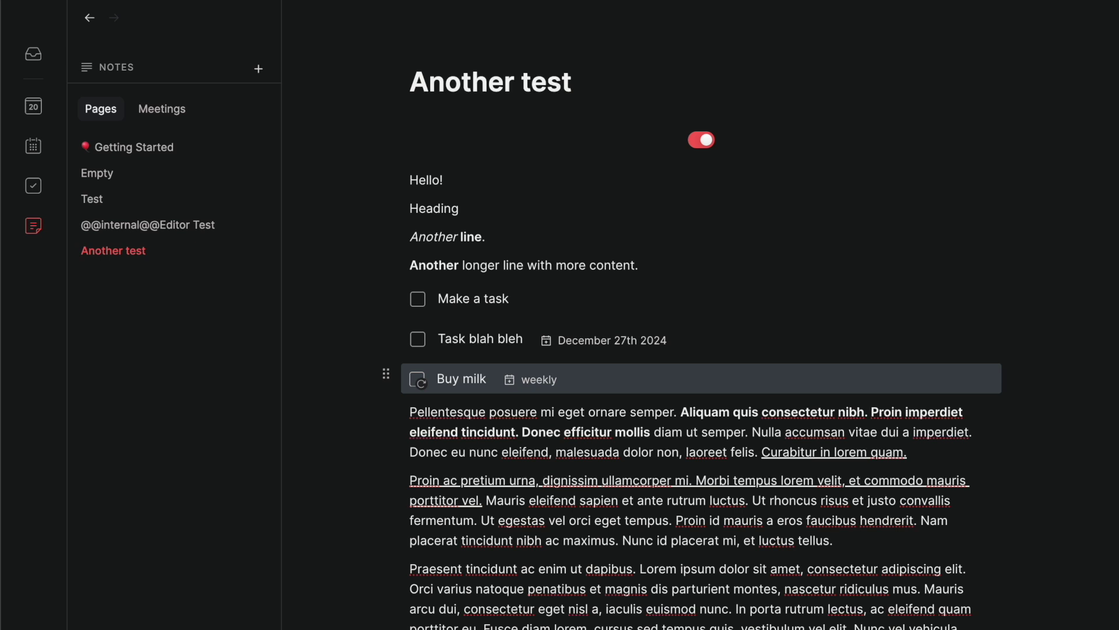
{"action": "key", "text": "shift+Up"}
{"action": "key", "text": "shift+Up"}
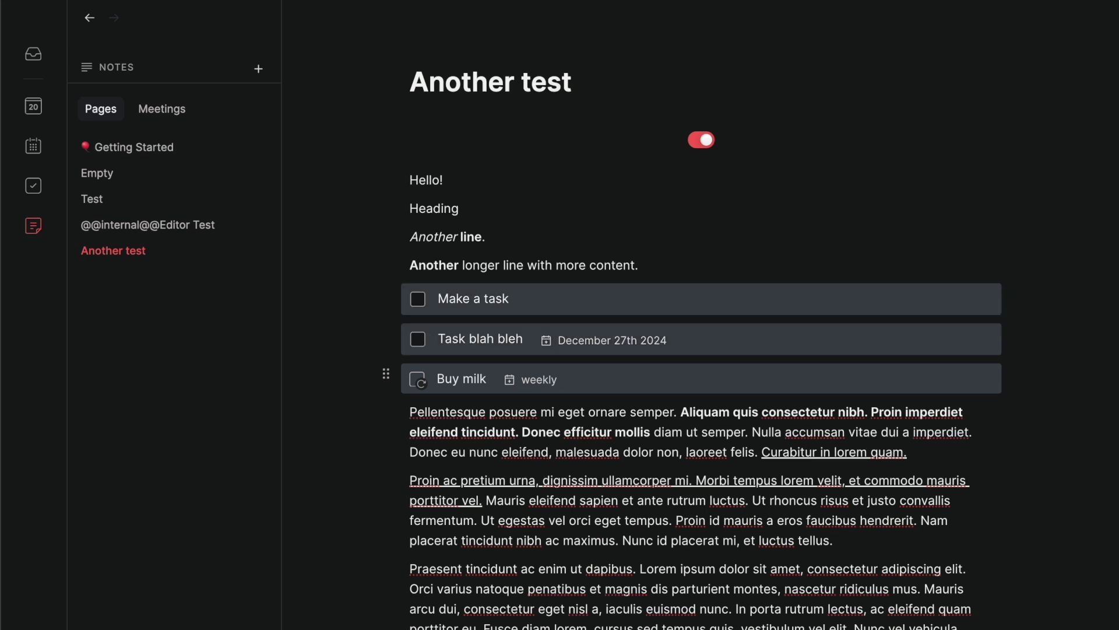
{"action": "key", "text": "BackSpace"}
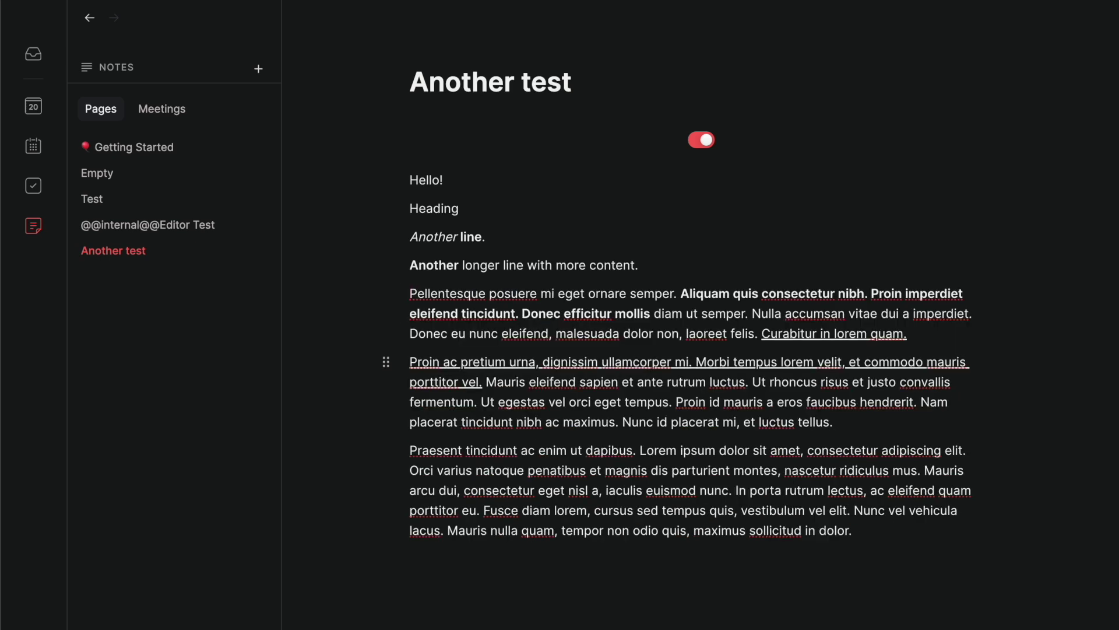
{"action": "key", "text": "ctrl+z"}
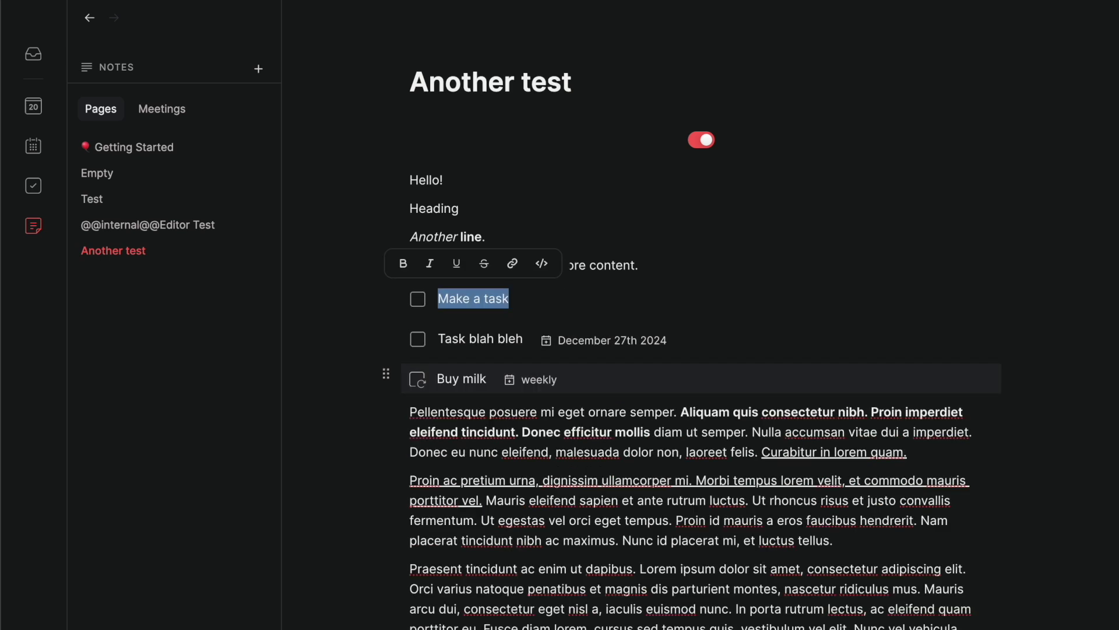
{"action": "key", "text": "Right"}
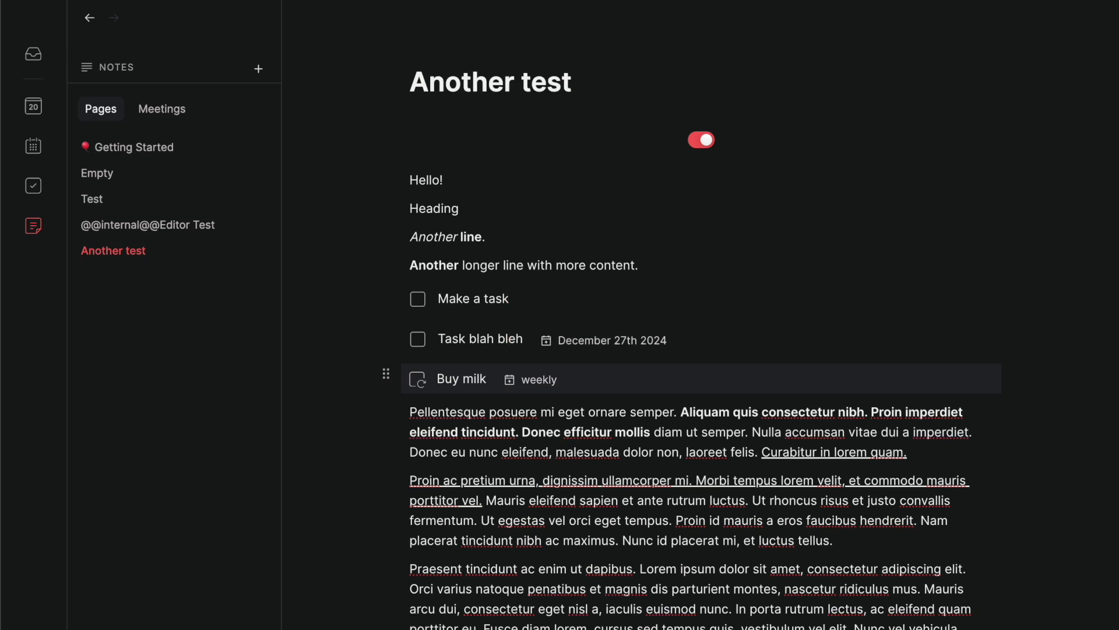
Delete the three tasks from "Make a task" down to "Buy milk" and place the caret at the end of "Another longer line with more content.".
{"action": "key", "text": "Escape"}
{"action": "key", "text": "Up"}
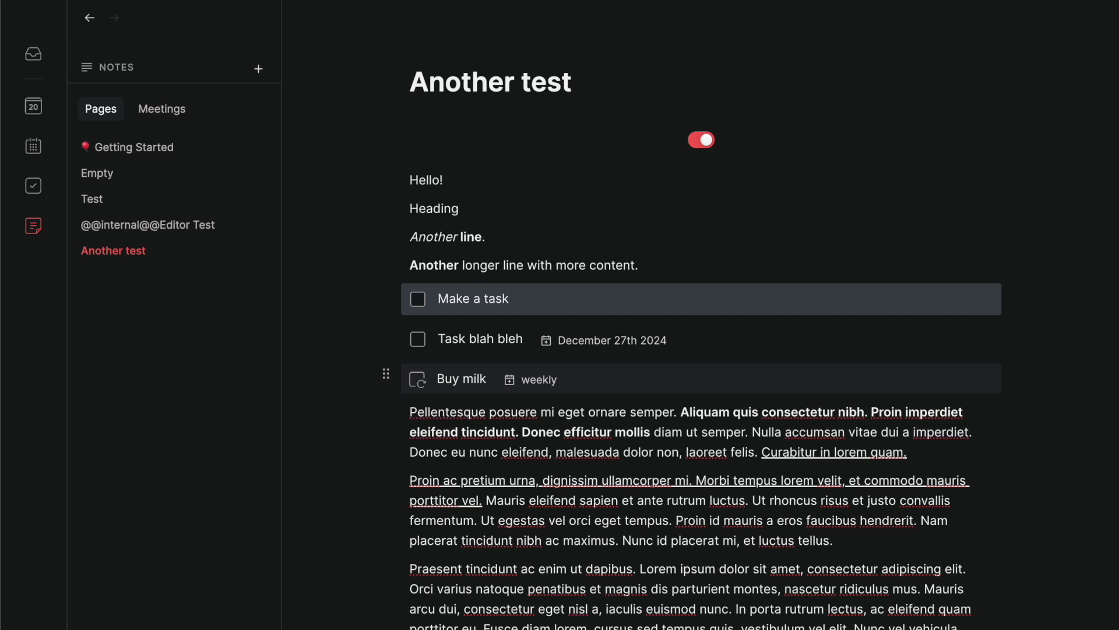
{"action": "key", "text": "shift+Down"}
{"action": "key", "text": "shift+Down"}
{"action": "key", "text": "BackSpace"}
{"action": "type", "text": "k"}
{"action": "key", "text": "BackSpace"}
{"action": "key", "text": "End"}
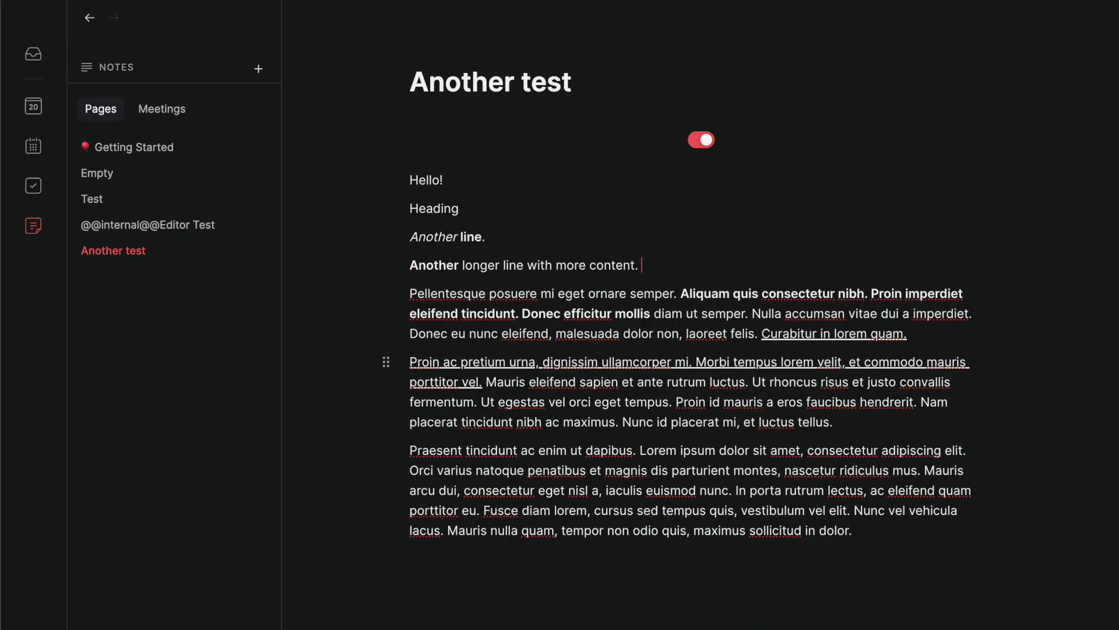
Add a line "Test" below "Another longer line with more content." with an @ mention linking to the "Getting Started" page, found with "get".
{"action": "key", "text": "Return"}
{"action": "type", "text": "Test @"}
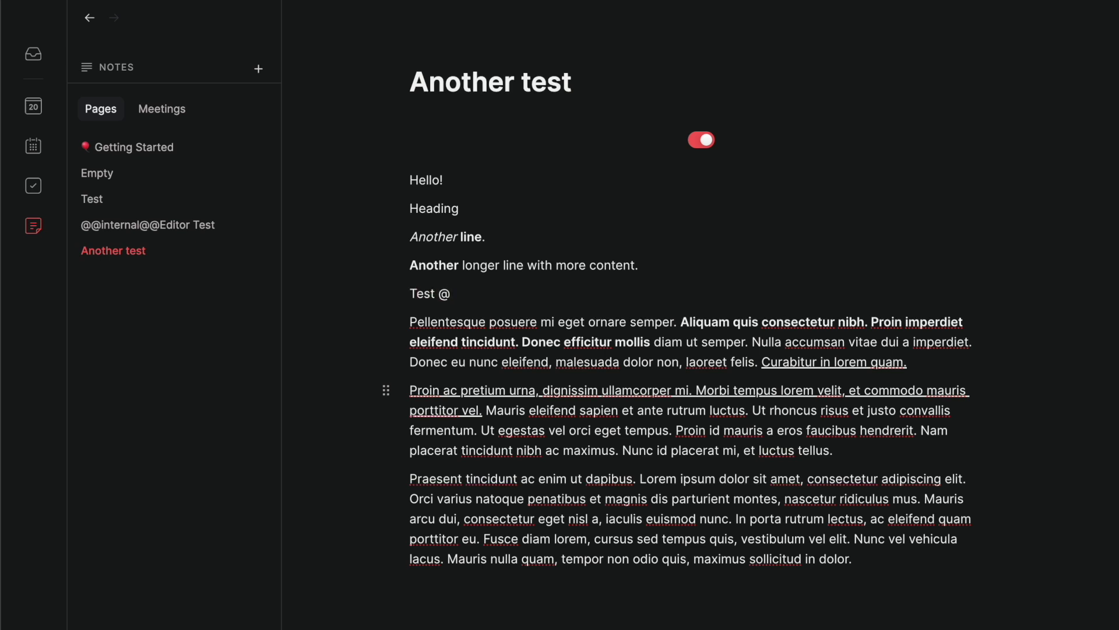
{"action": "type", "text": "ge"}
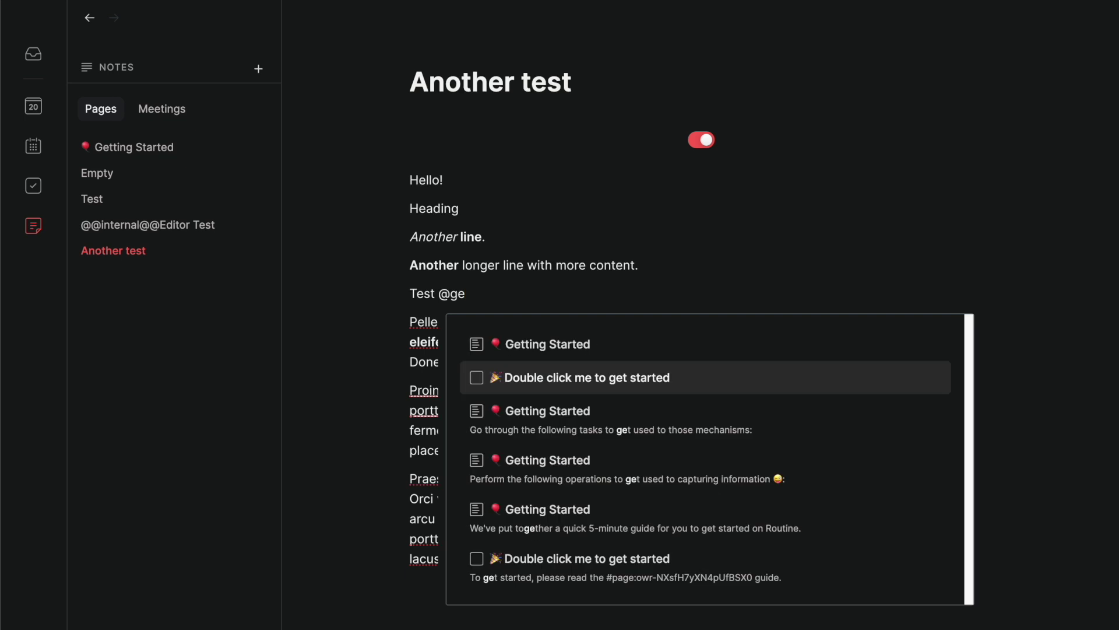
{"action": "key", "text": "BackSpace"}
{"action": "type", "text": "e"}
{"action": "key", "text": "Escape"}
{"action": "key", "text": "BackSpace"}
{"action": "key", "text": "BackSpace"}
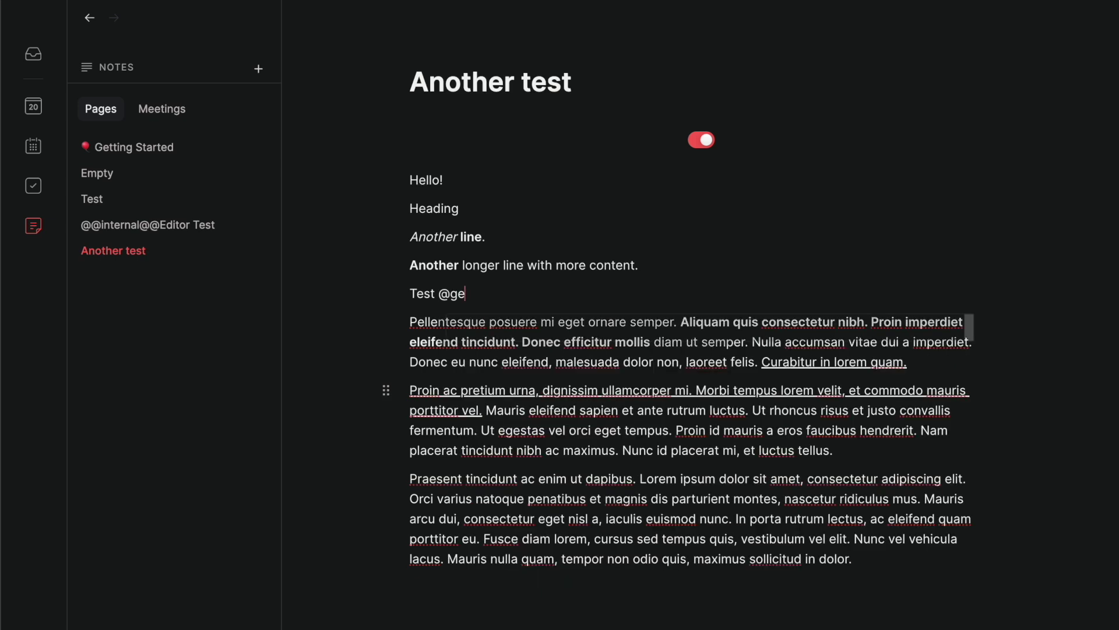
{"action": "type", "text": "get"}
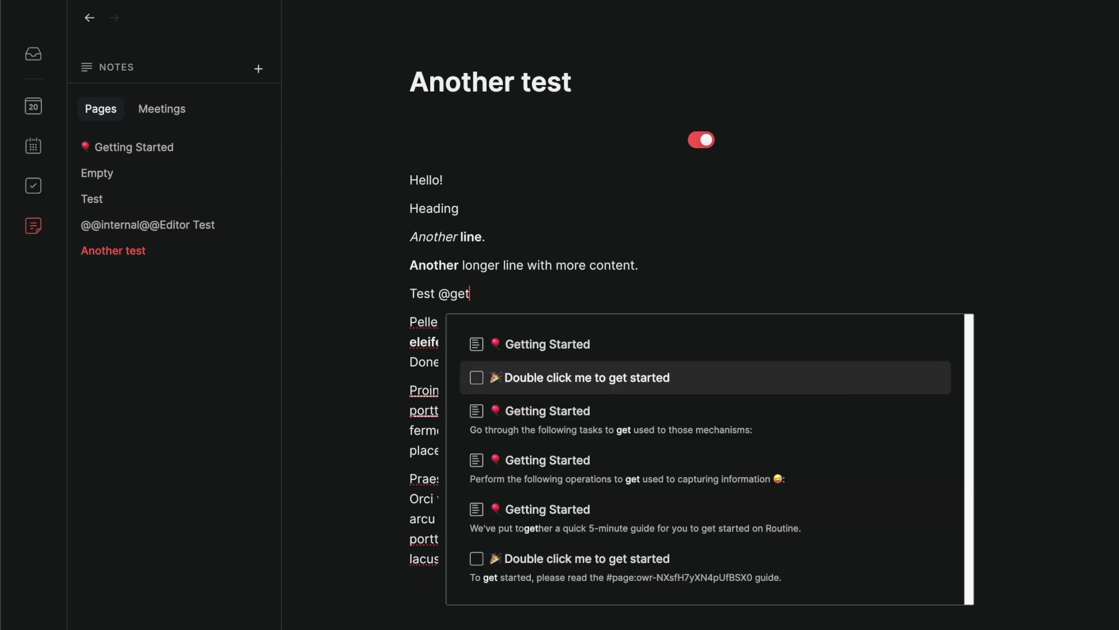
{"action": "key", "text": "Up"}
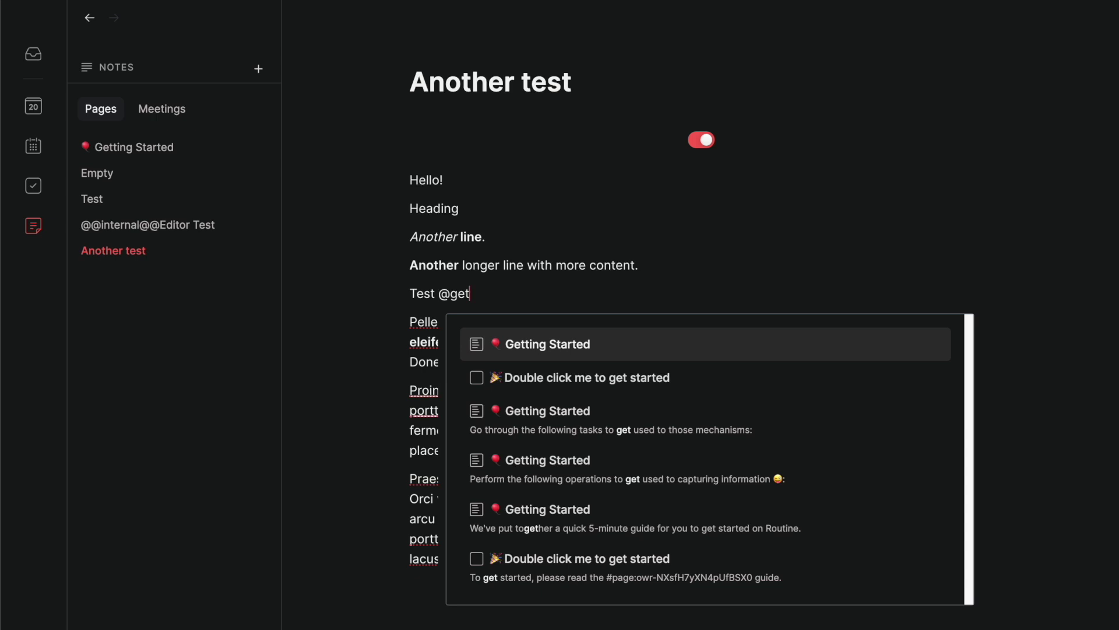
{"action": "key", "text": "Down"}
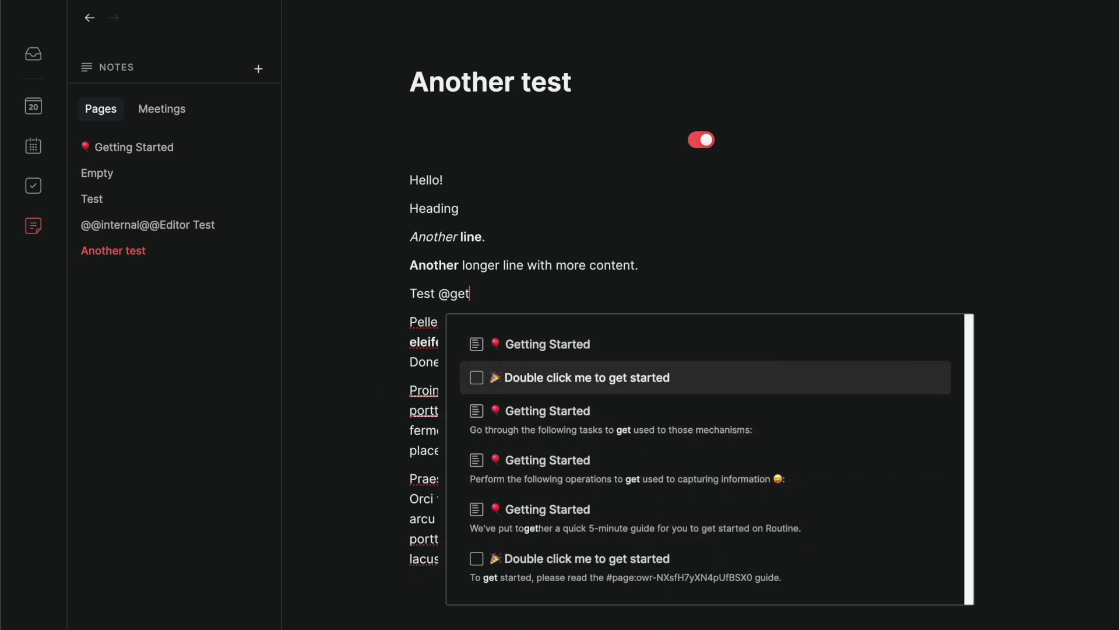
{"action": "key", "text": "Up"}
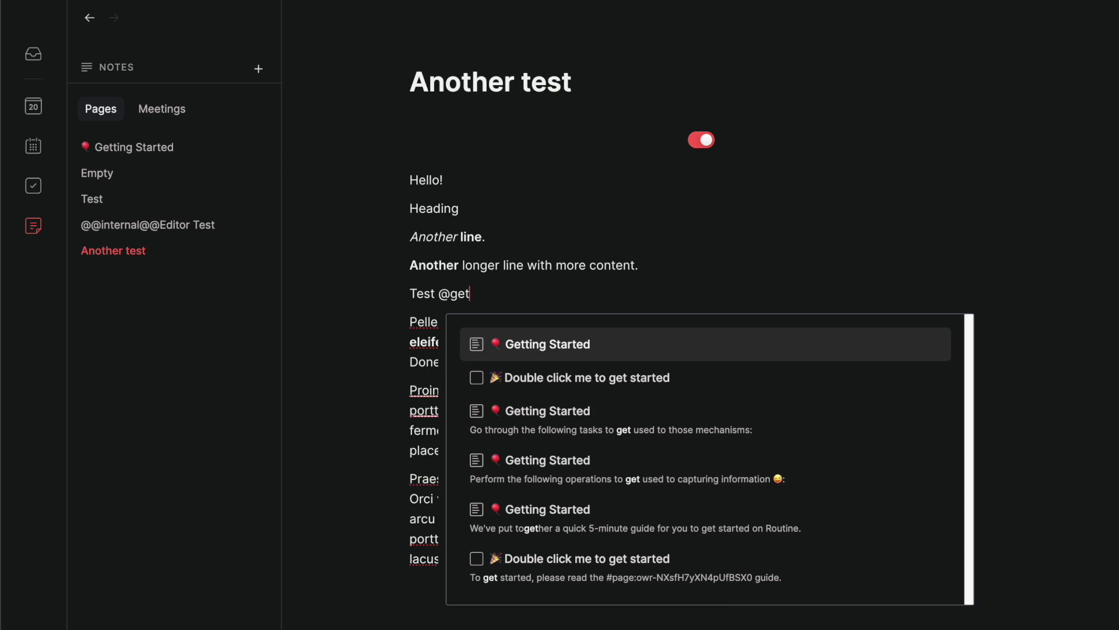
{"action": "key", "text": "Return"}
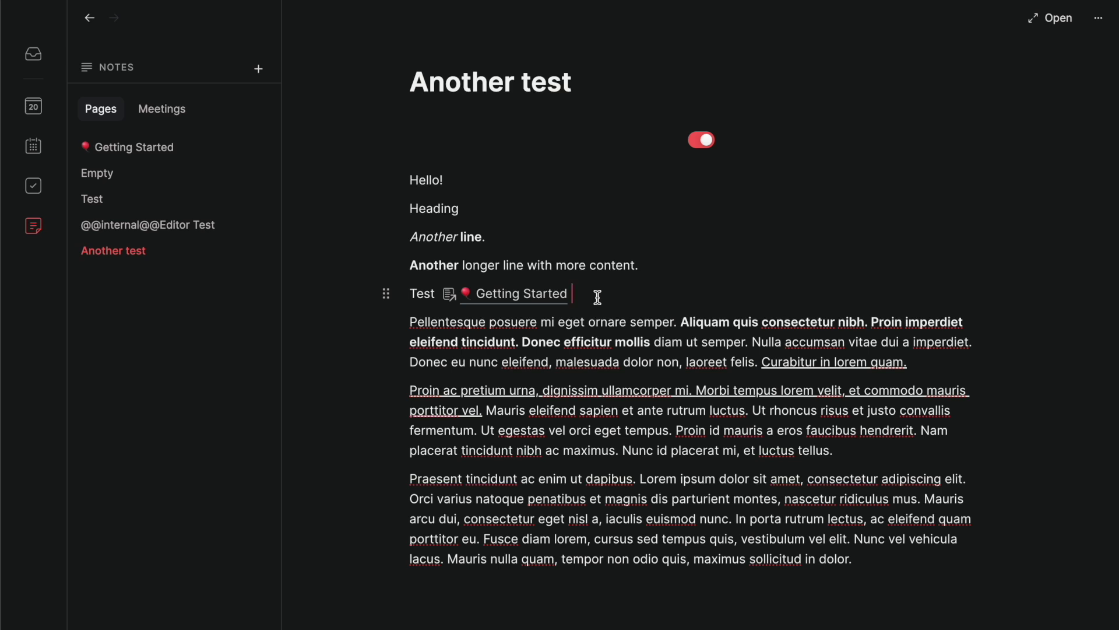
Insert an empty media embed block below the "Test" line with a slash command.
{"action": "key", "text": "Return"}
{"action": "type", "text": "/"}
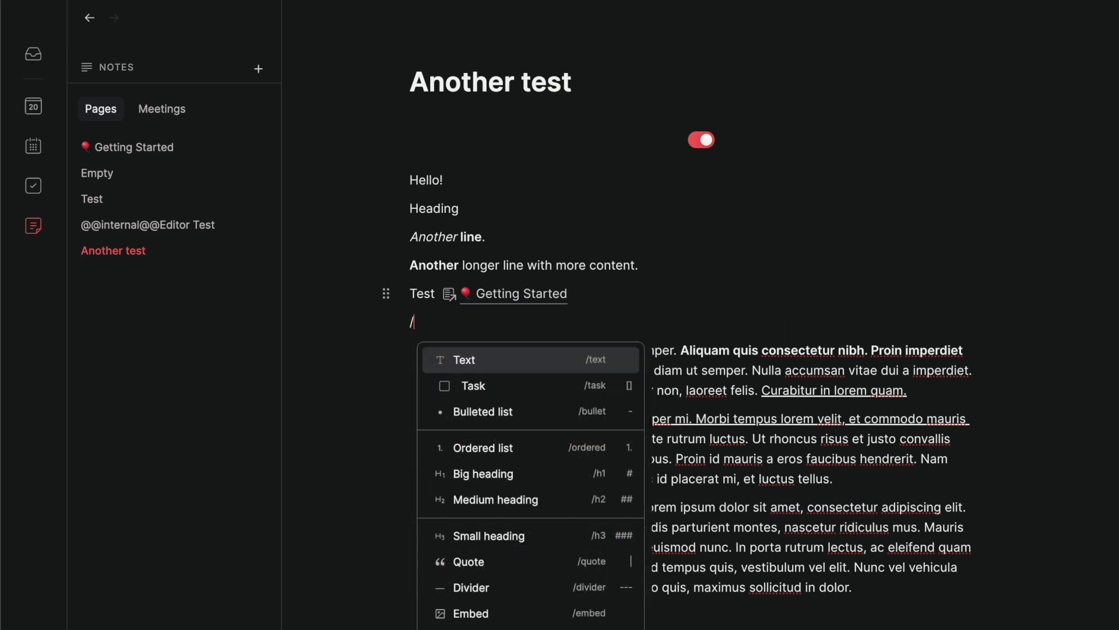
{"action": "key", "text": "Down"}
{"action": "key", "text": "Down"}
{"action": "key", "text": "Down"}
{"action": "key", "text": "Down"}
{"action": "key", "text": "Down"}
{"action": "key", "text": "Down"}
{"action": "key", "text": "Down"}
{"action": "key", "text": "Down"}
{"action": "key", "text": "Down"}
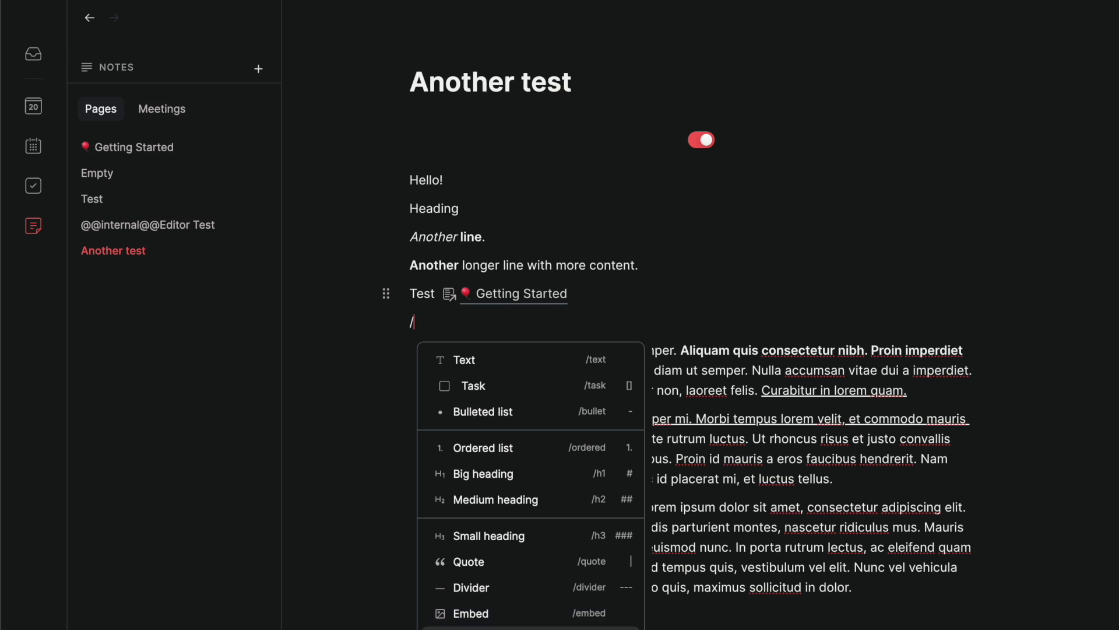
{"action": "key", "text": "Return"}
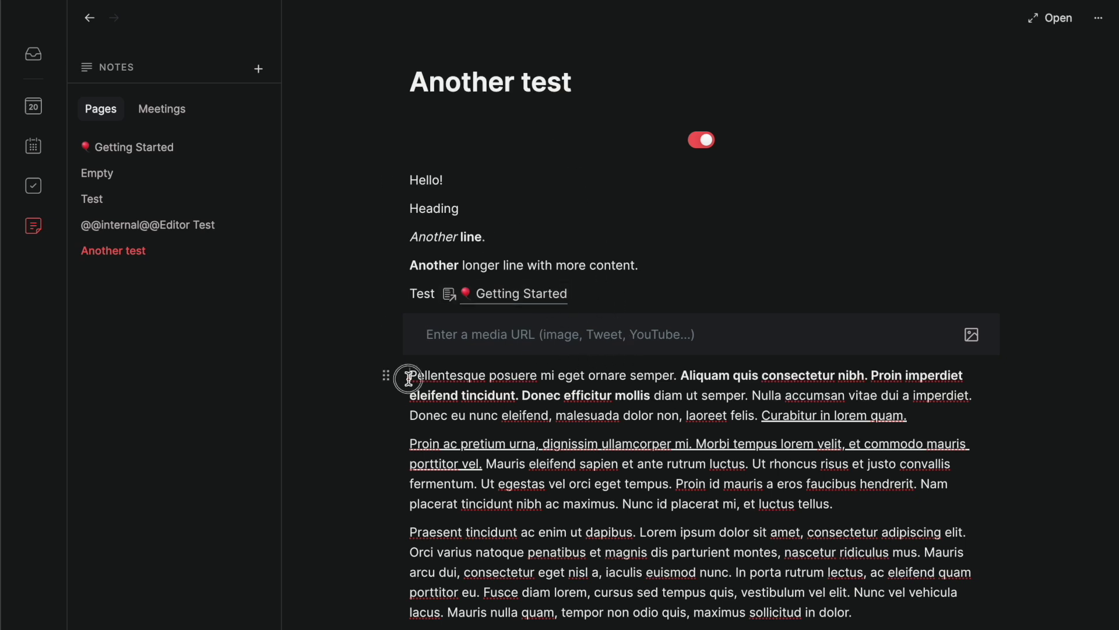
Insert a View block below the media embed with "/view" and delete both blocks.
{"action": "key", "text": "Return"}
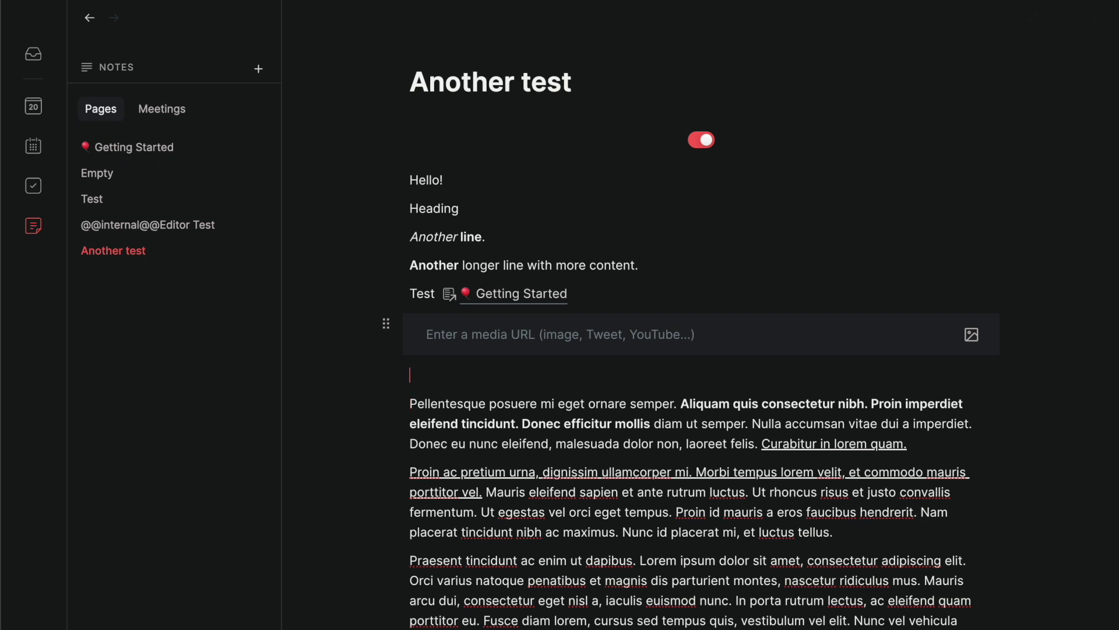
{"action": "type", "text": "/view"}
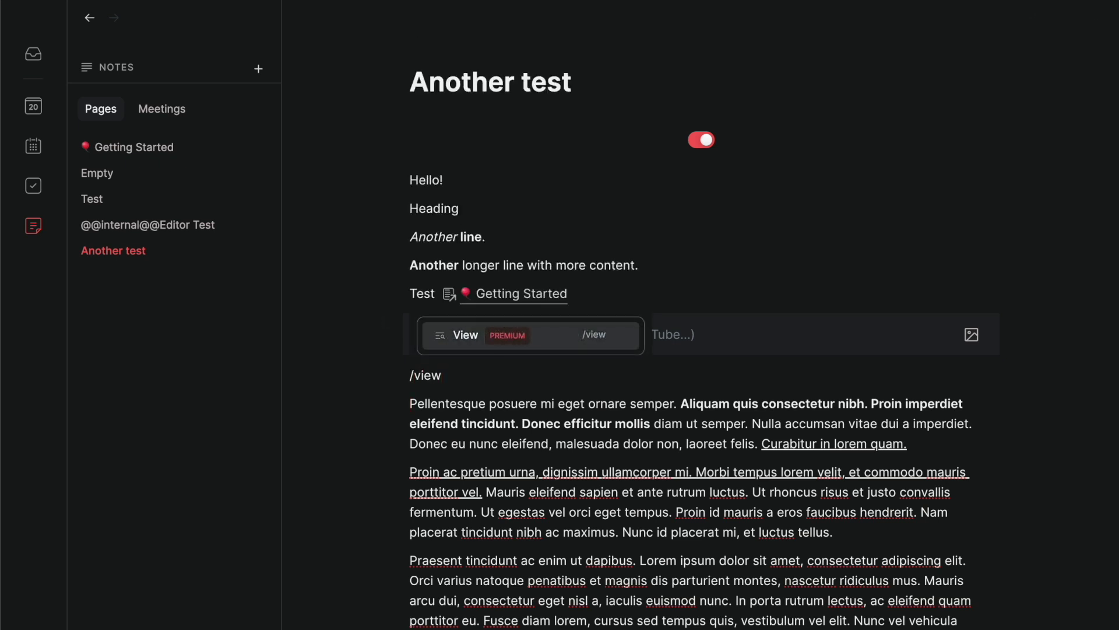
{"action": "key", "text": "Return"}
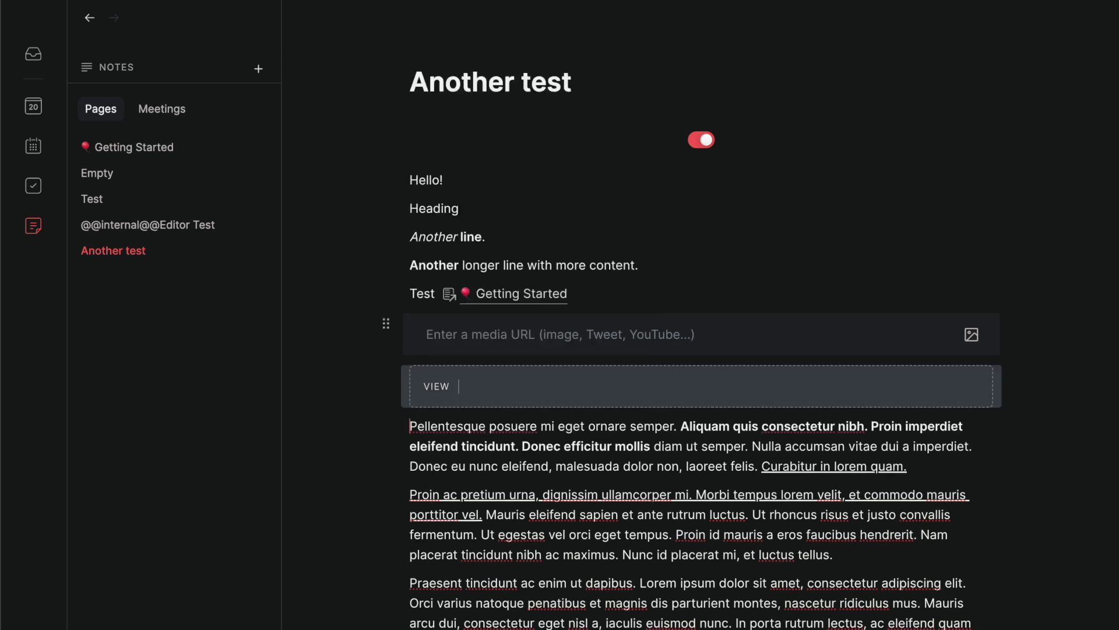
{"action": "key", "text": "BackSpace"}
{"action": "key", "text": "BackSpace"}
{"action": "key", "text": "BackSpace"}
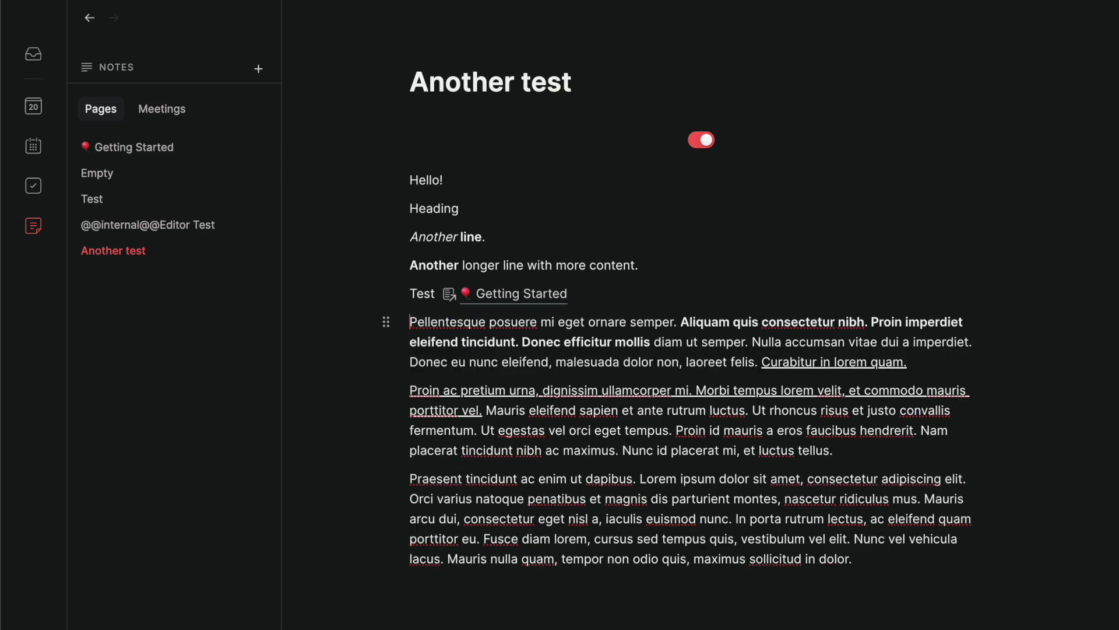
Insert a divider below the "Test" line with a slash command, select it and delete it.
{"action": "key", "text": "Return"}
{"action": "type", "text": "/"}
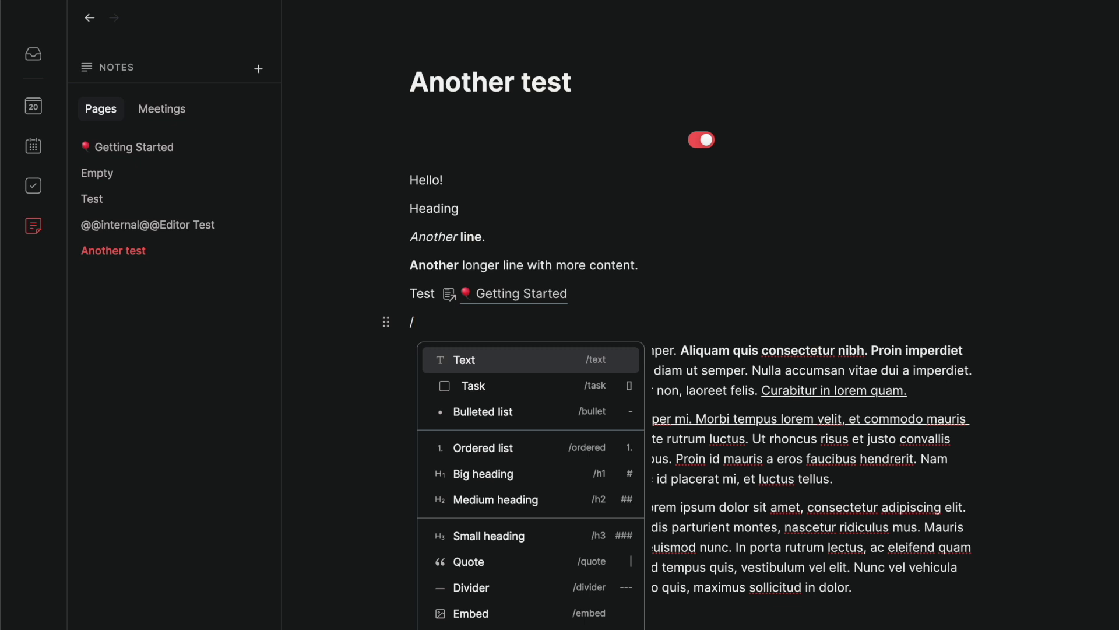
{"action": "key", "text": "Down"}
{"action": "key", "text": "Down"}
{"action": "key", "text": "Down"}
{"action": "key", "text": "Down"}
{"action": "key", "text": "Down"}
{"action": "key", "text": "Down"}
{"action": "key", "text": "Down"}
{"action": "key", "text": "Down"}
{"action": "key", "text": "Return"}
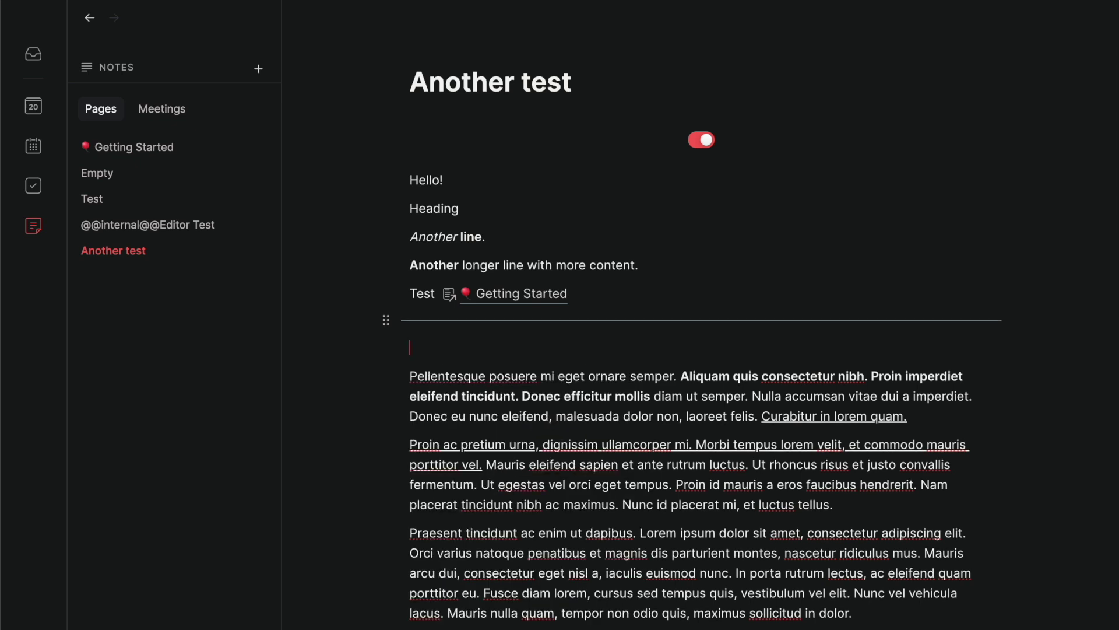
{"action": "key", "text": "Up"}
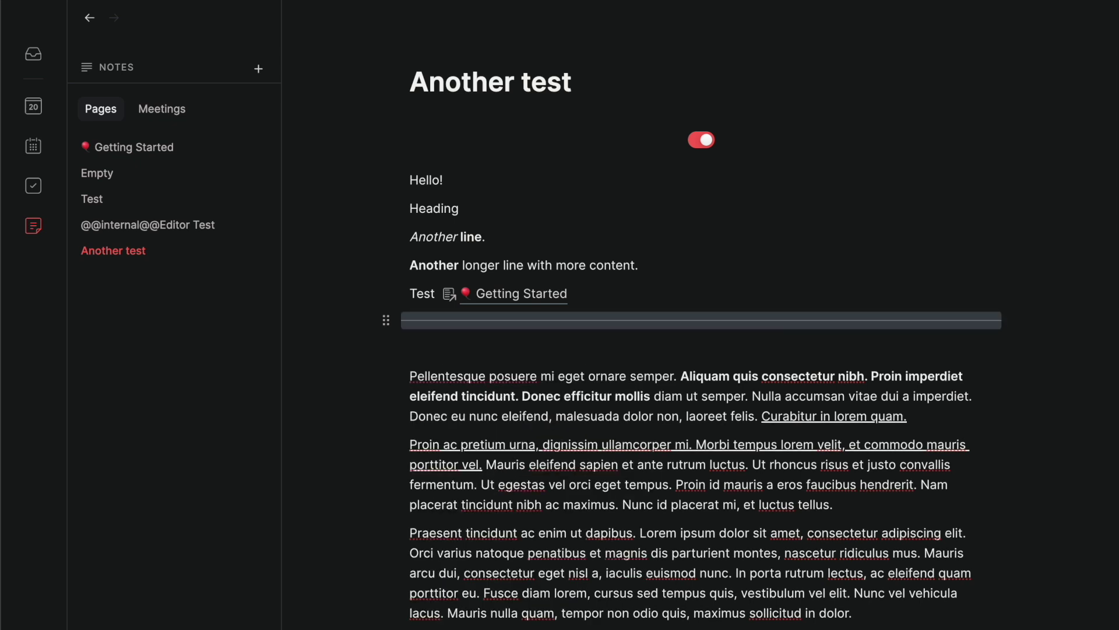
{"action": "key", "text": "BackSpace"}
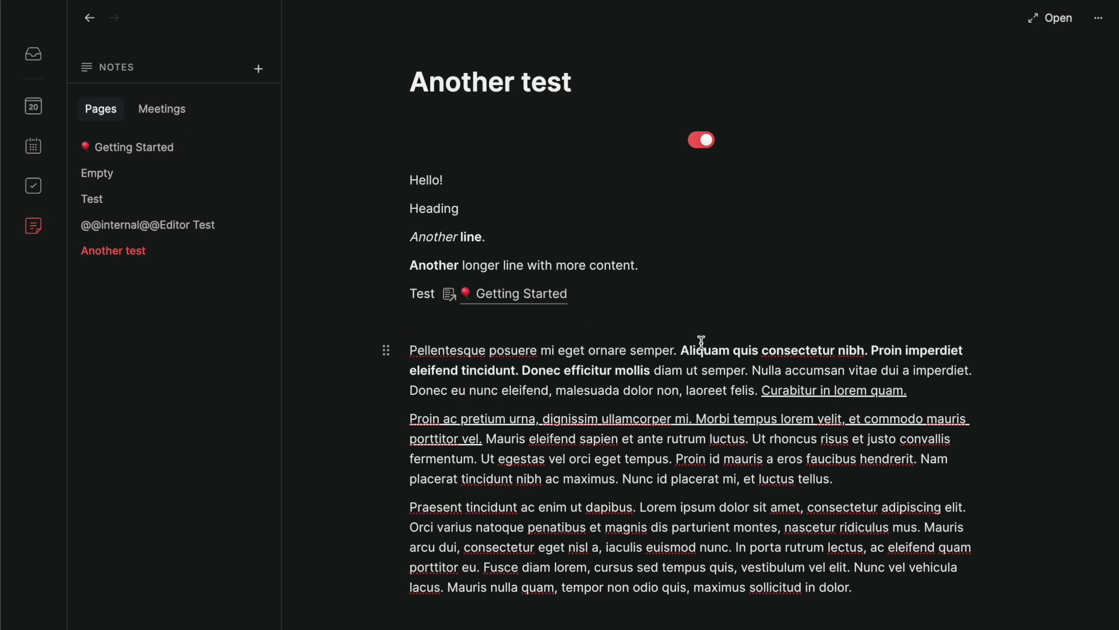
Compare selecting several blocks by sweeping from the page margin with the editor mode on and off, ending with it on.
{"action": "left_click_drag", "start_coordinate": [317, 249], "coordinate": [370, 387]}
{"action": "left_click", "coordinate": [706, 143]}
{"action": "left_click_drag", "start_coordinate": [341, 251], "coordinate": [600, 421]}
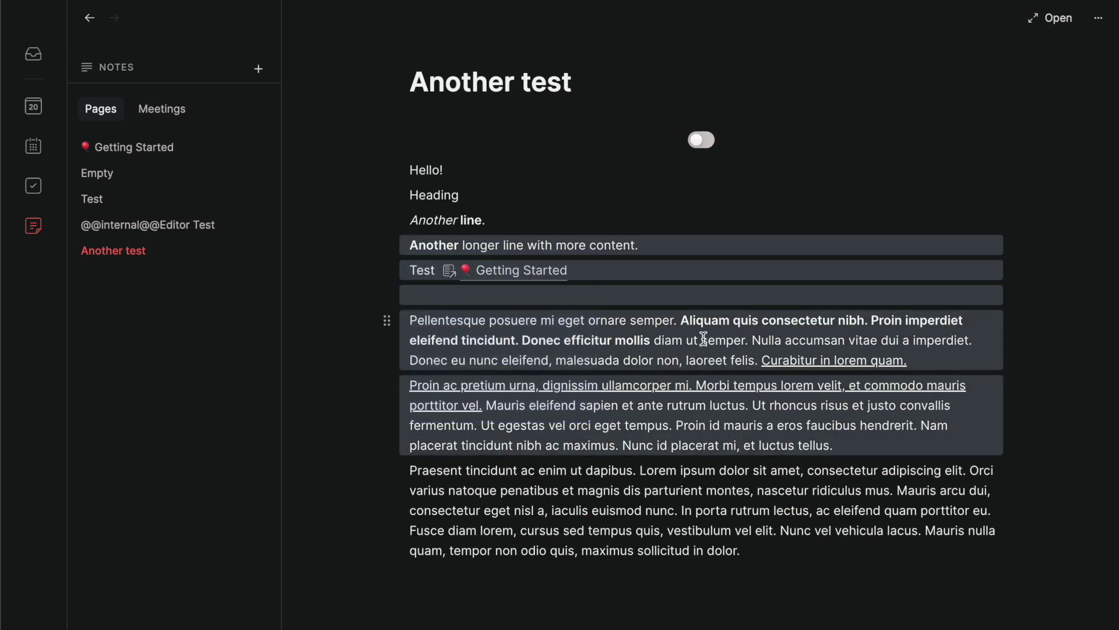
{"action": "left_click", "coordinate": [707, 142]}
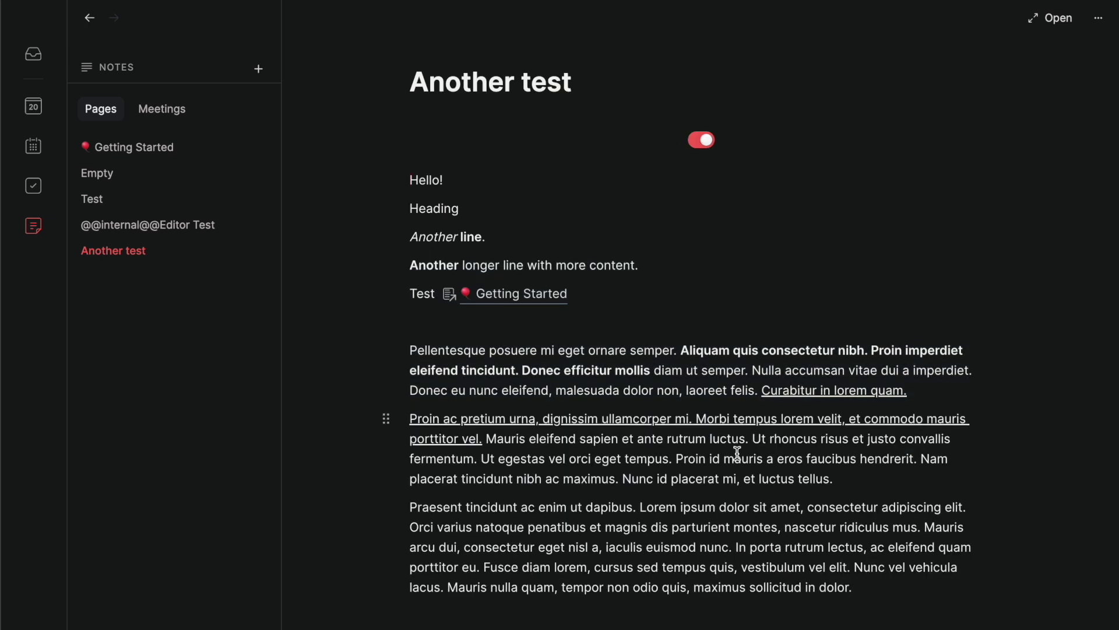